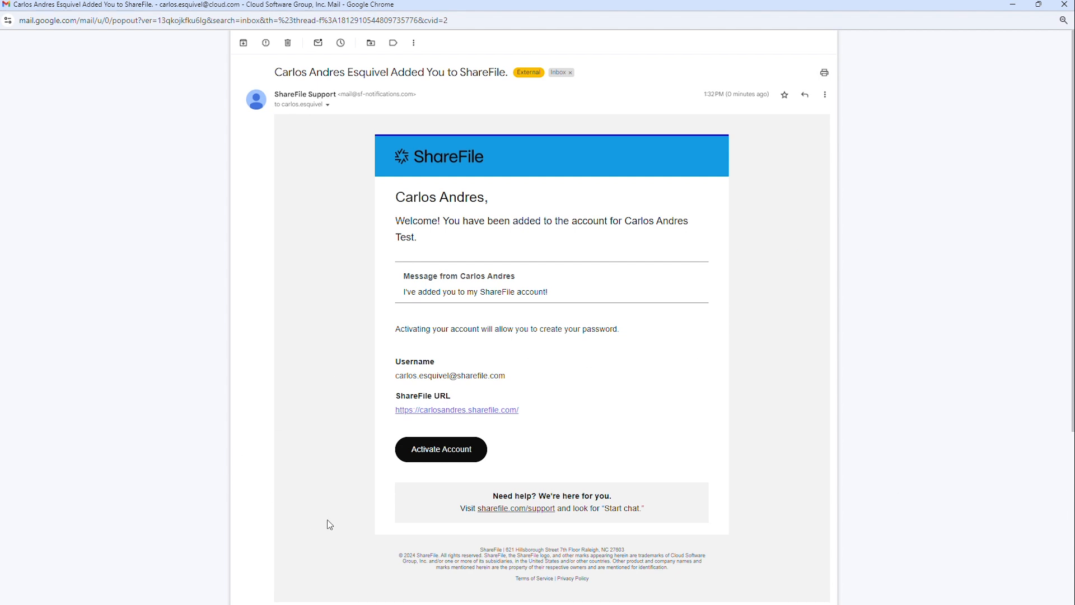
# Open the Activate Account link in the ShareFile welcome email.
pyautogui.click(442, 455)
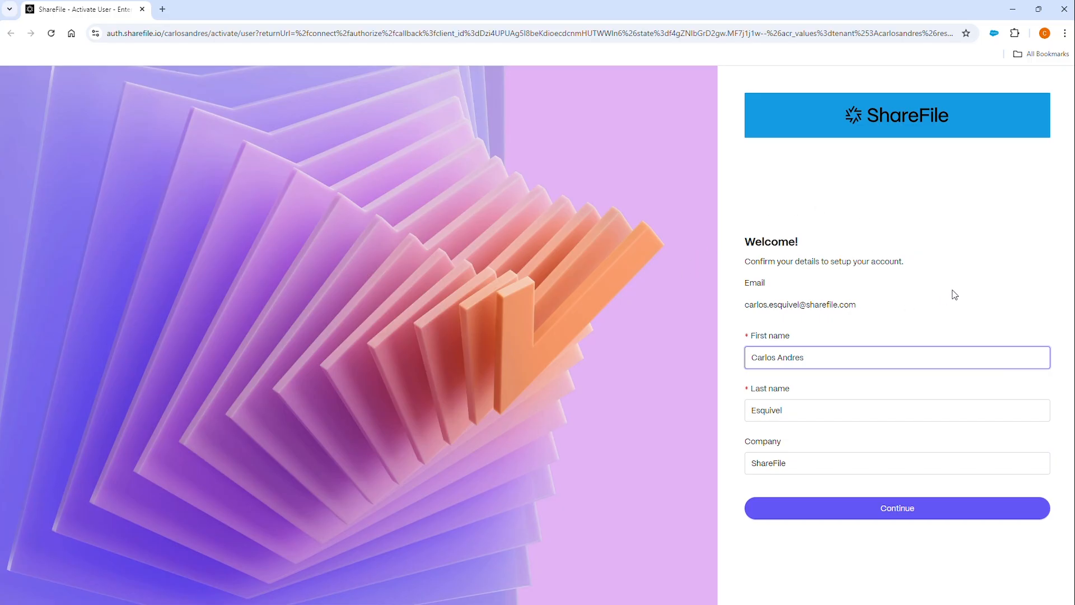
# Confirm the name and company details, then create and confirm the new account password.
pyautogui.click(1045, 388)
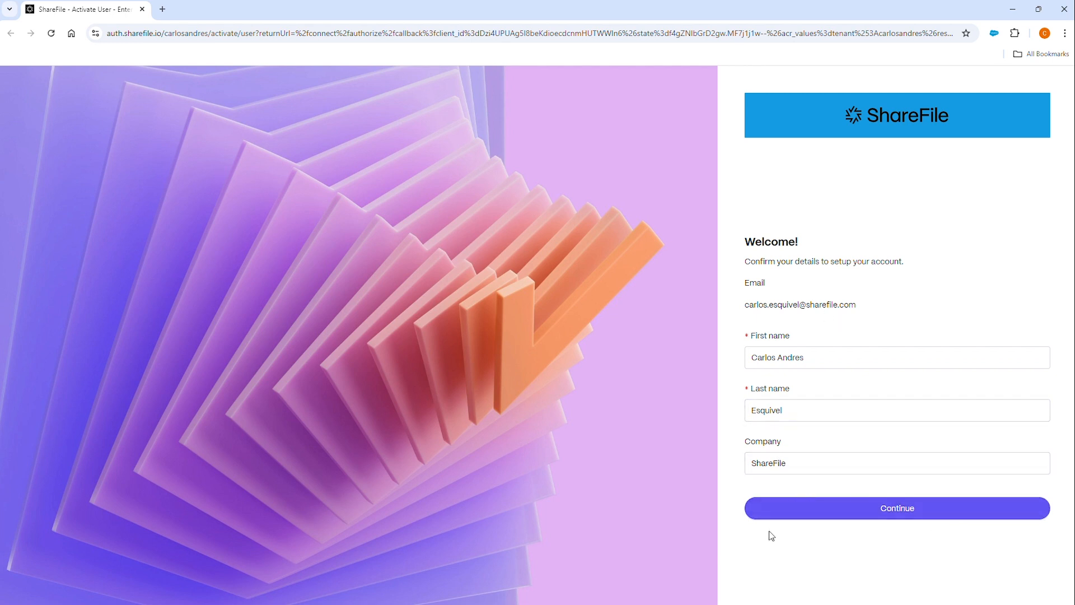
pyautogui.click(908, 512)
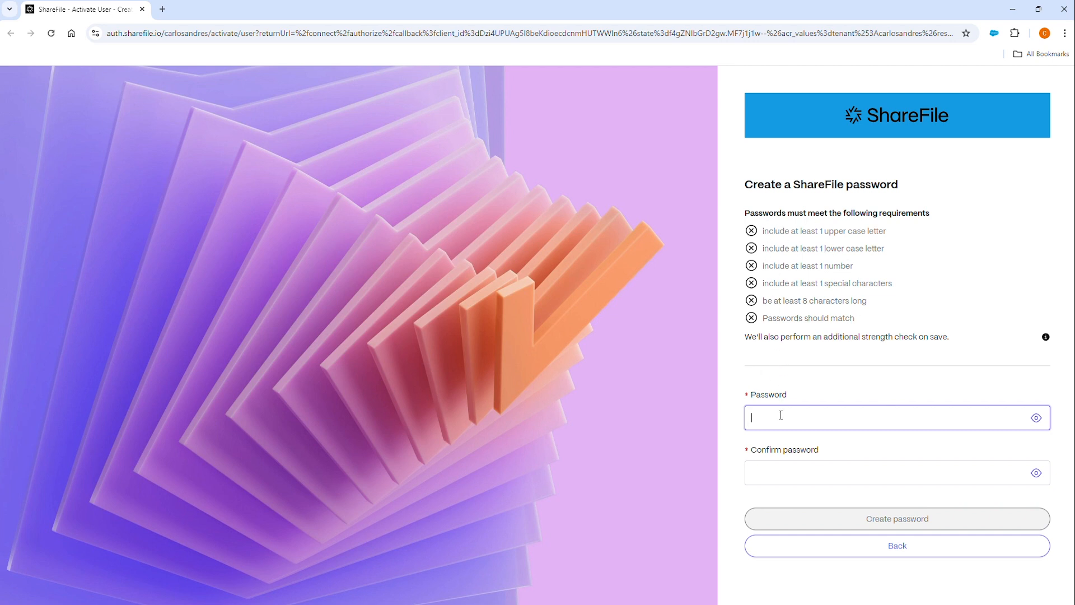
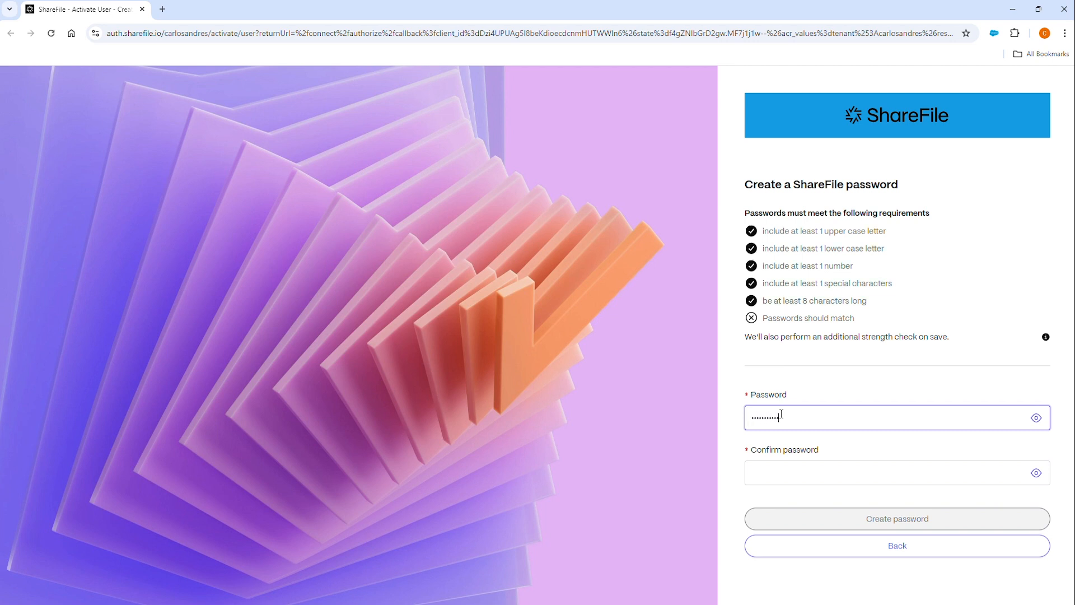
pyautogui.click(779, 467)
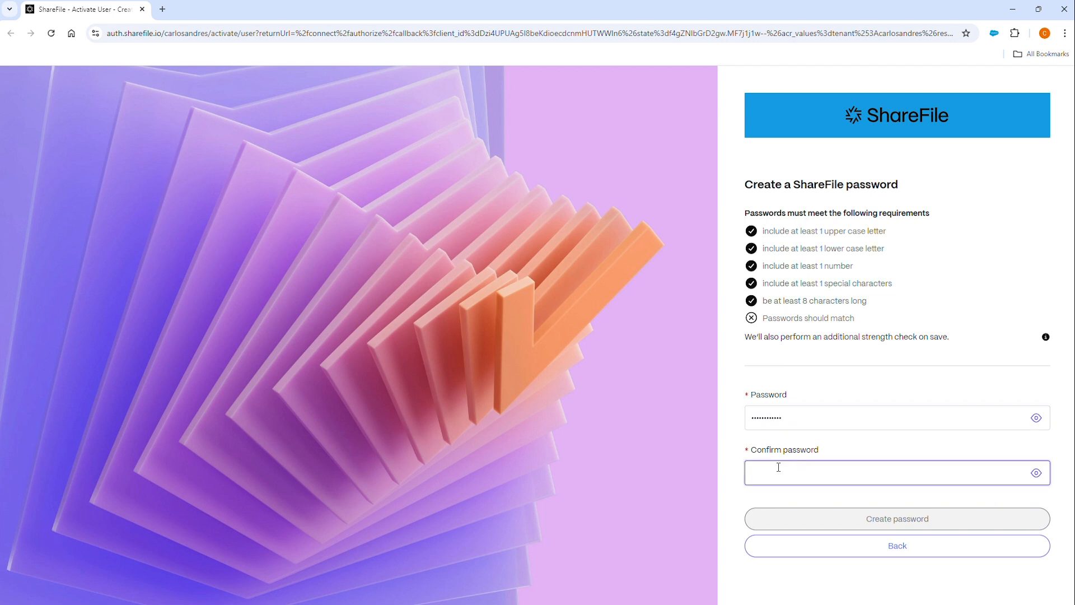
pyautogui.write('••••••••••••')
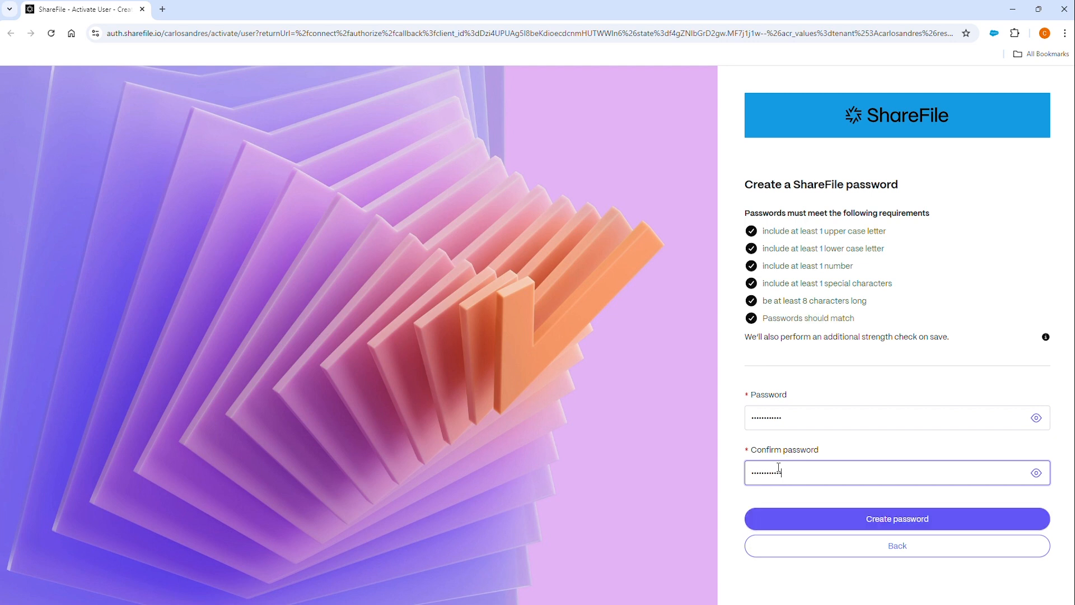
pyautogui.click(911, 522)
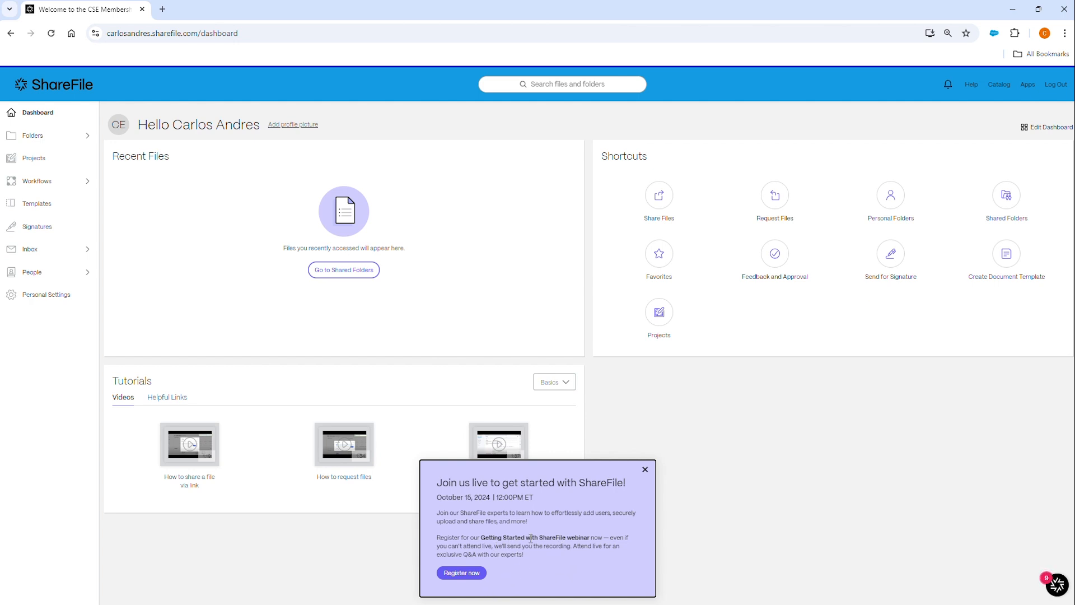
# Close the 'Join us live' webinar popup and leave the Tutorials category on Basics.
pyautogui.click(645, 470)
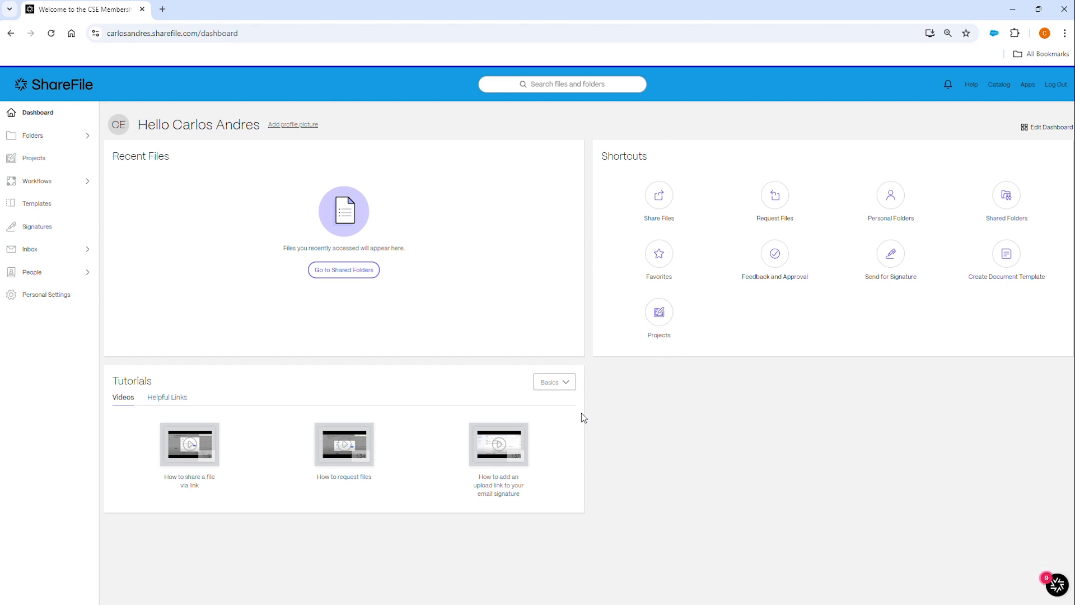
pyautogui.click(571, 387)
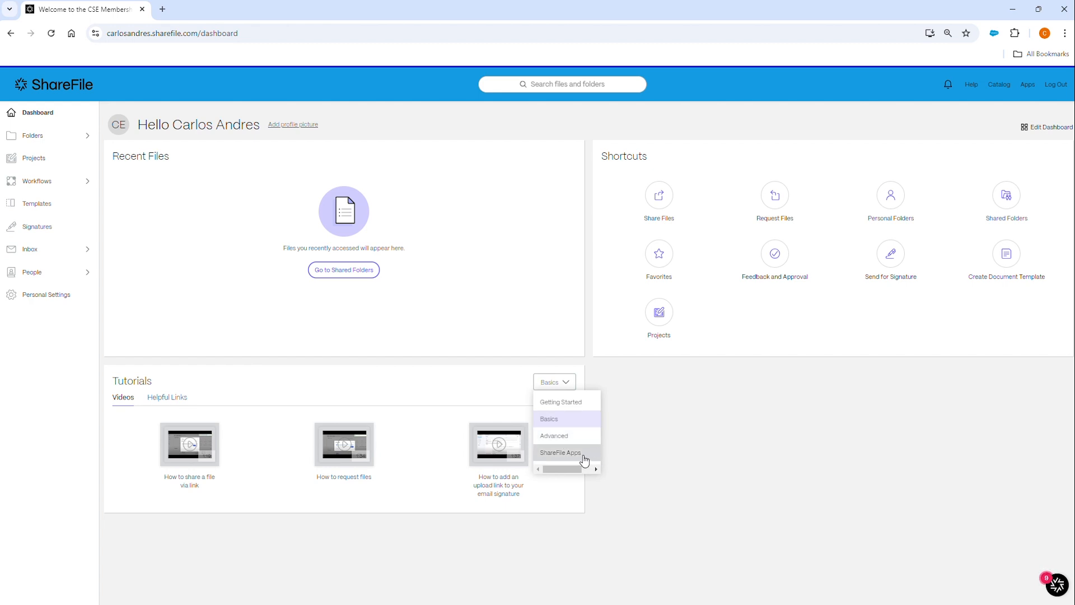
pyautogui.click(630, 413)
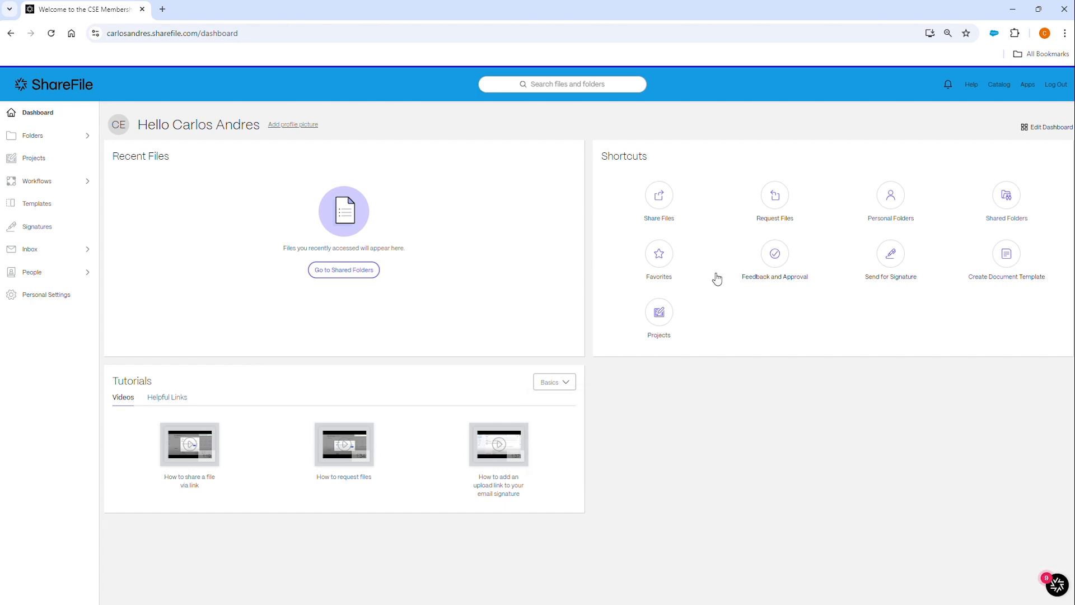
# Turn on the Favorites tile in the dashboard settings and save.
pyautogui.click(1050, 130)
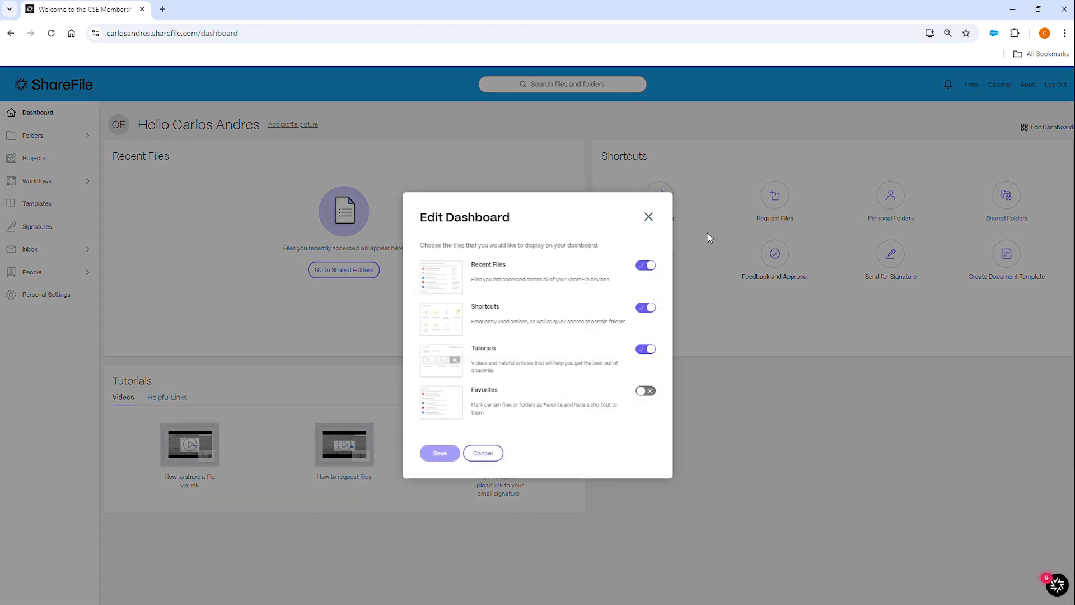
pyautogui.click(643, 392)
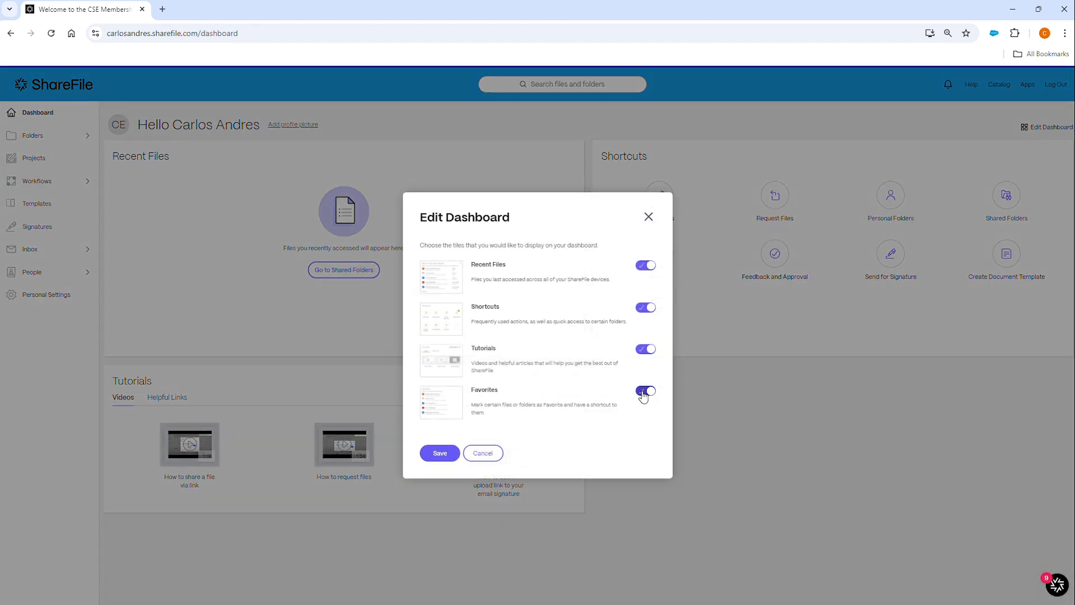
pyautogui.click(448, 455)
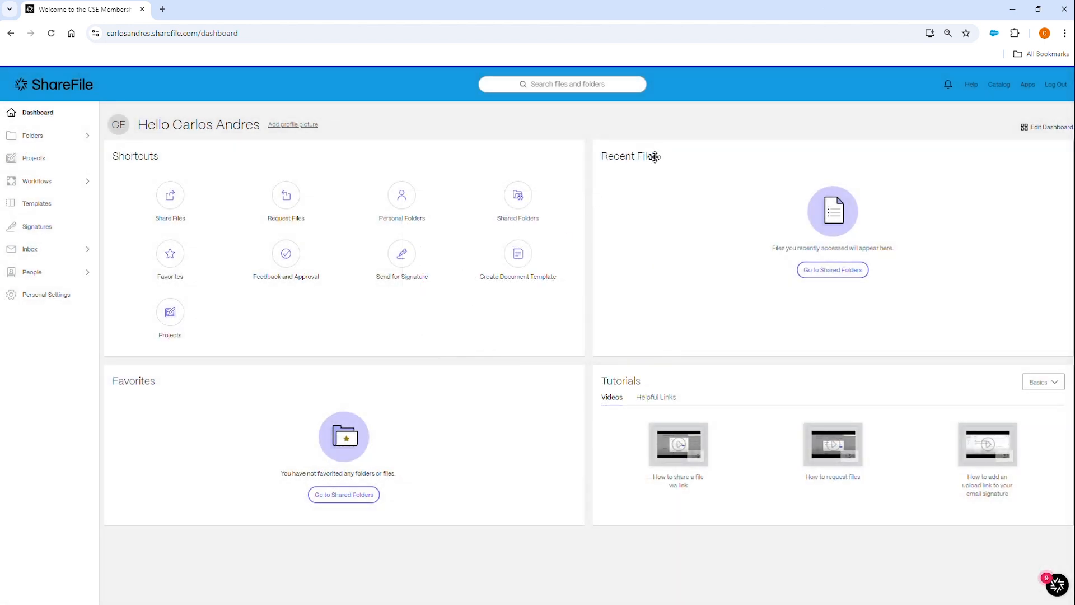
# Move Recent Files to the top left and Favorites to the top right of the dashboard.
pyautogui.moveTo(655, 157); pyautogui.dragTo(140, 152)
pyautogui.moveTo(537, 375); pyautogui.dragTo(1020, 140)
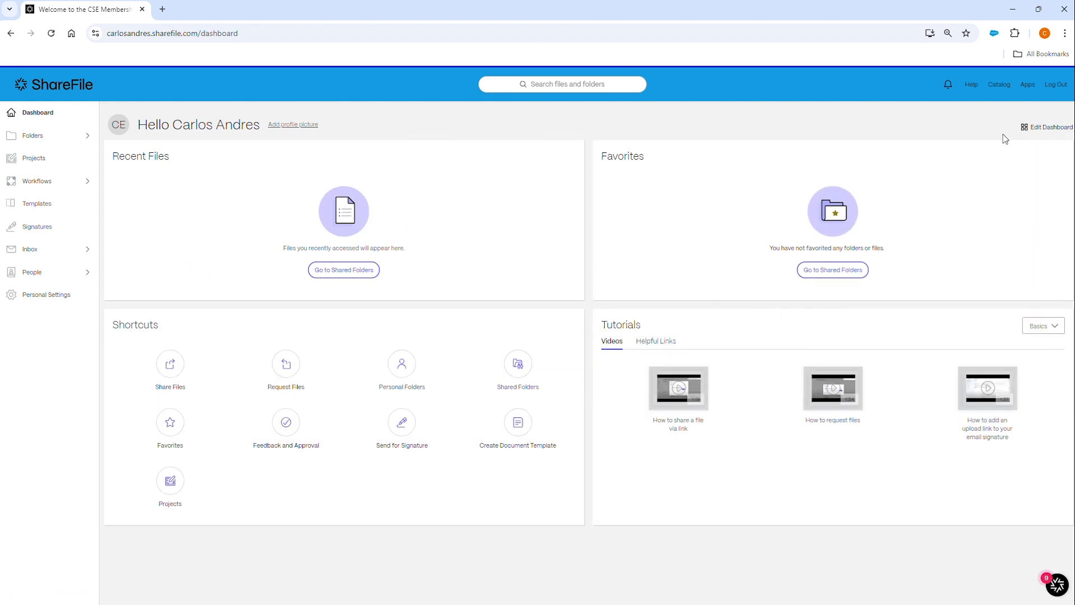
pyautogui.rightClick(283, 152)
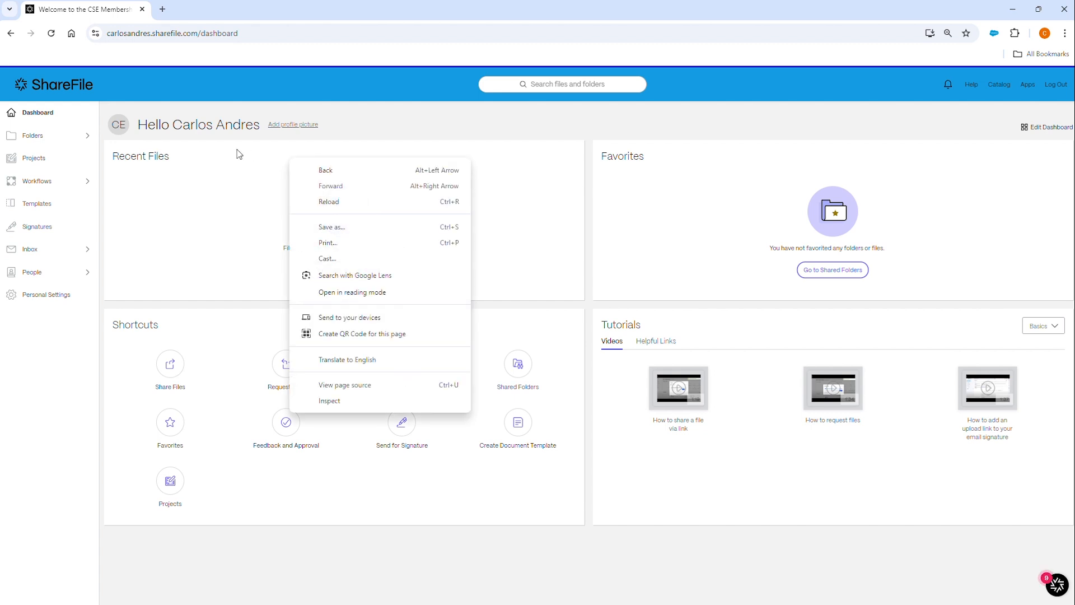
pyautogui.click(34, 135)
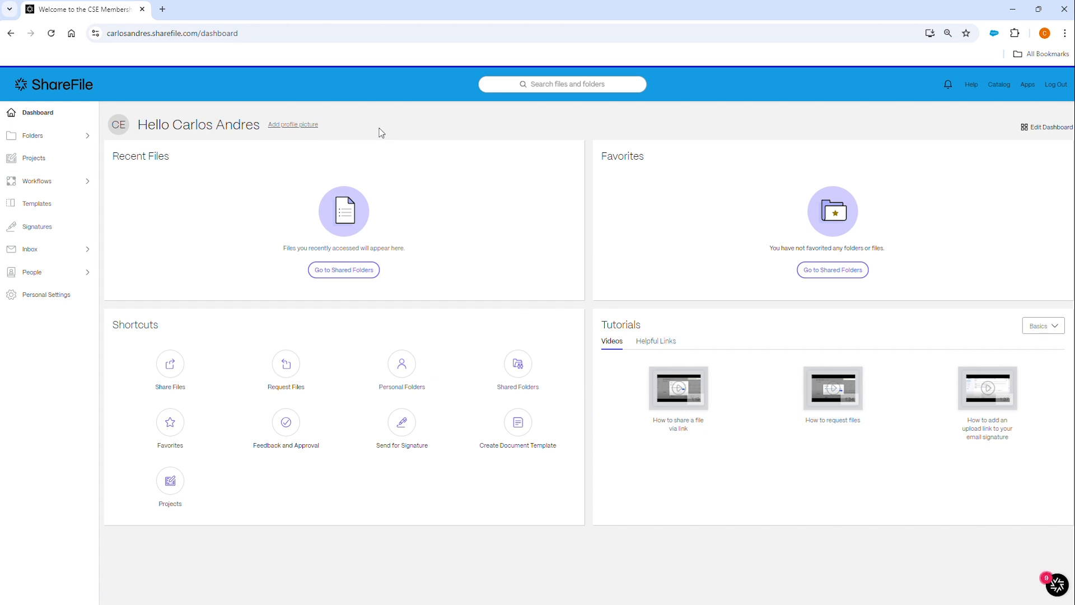
# Create a new folder named CLIENT 1 under Personal Folders.
pyautogui.click(32, 135)
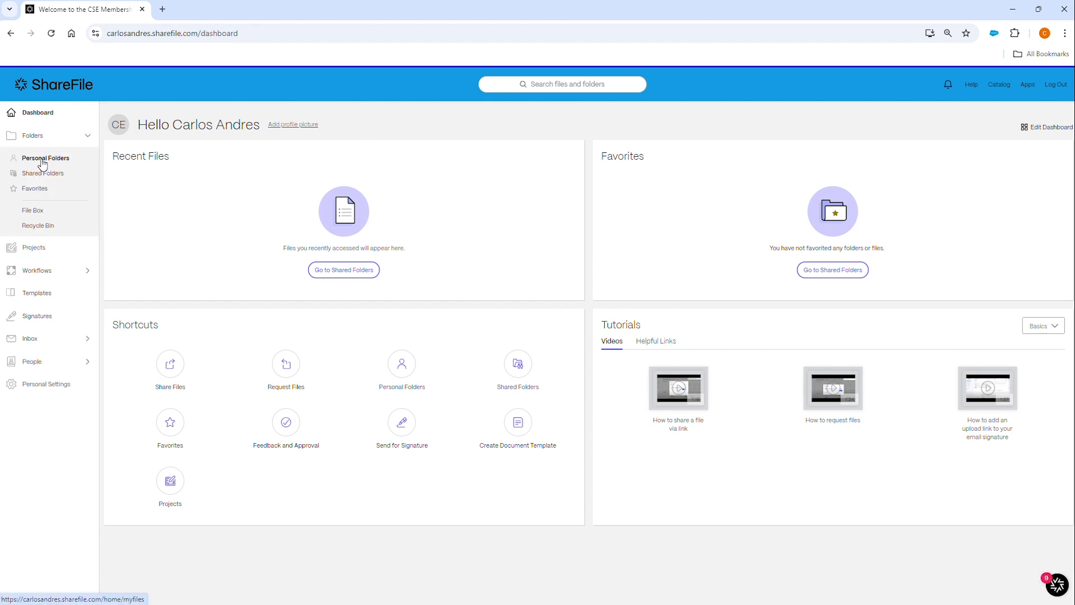
pyautogui.click(38, 161)
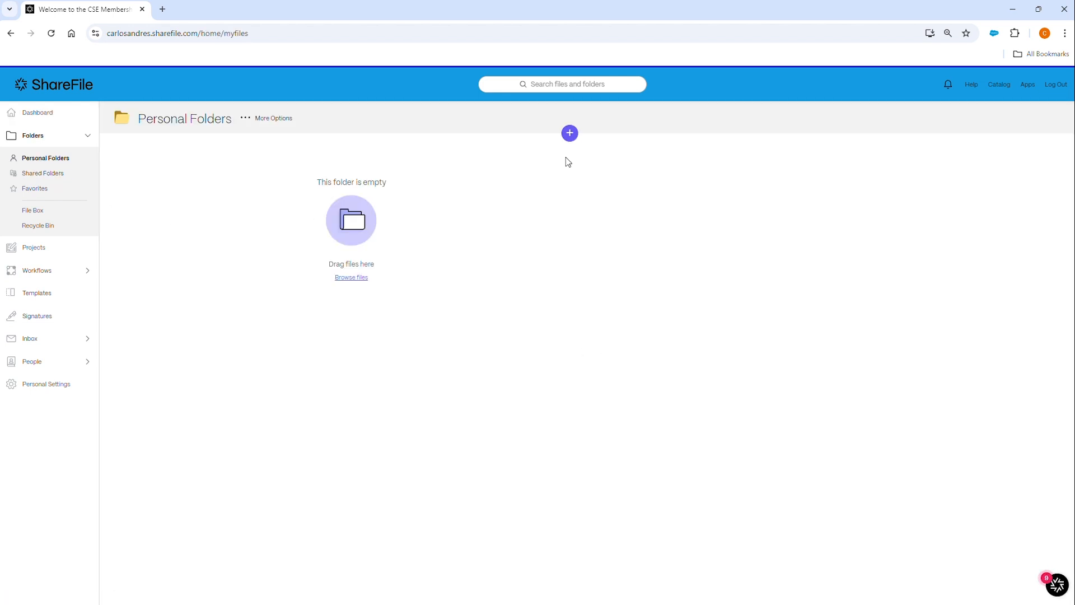
pyautogui.click(571, 139)
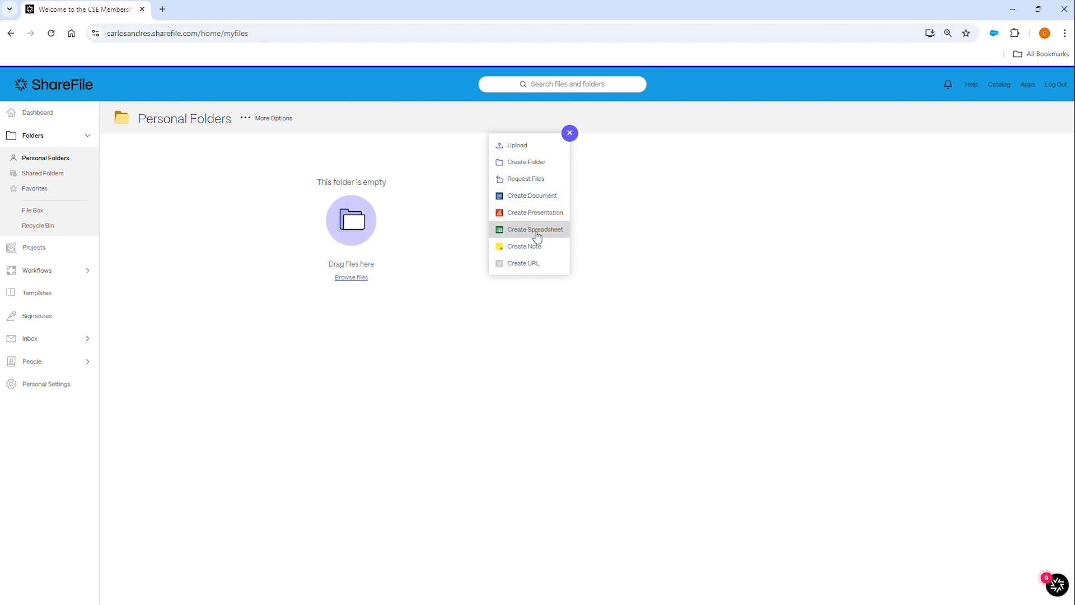
pyautogui.click(537, 163)
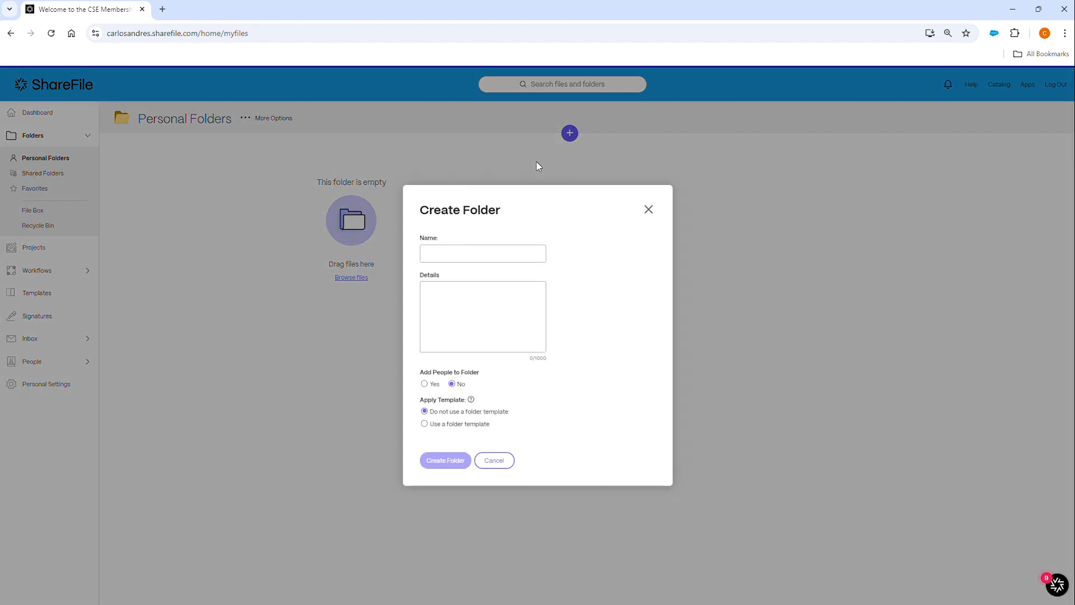
pyautogui.click(503, 253)
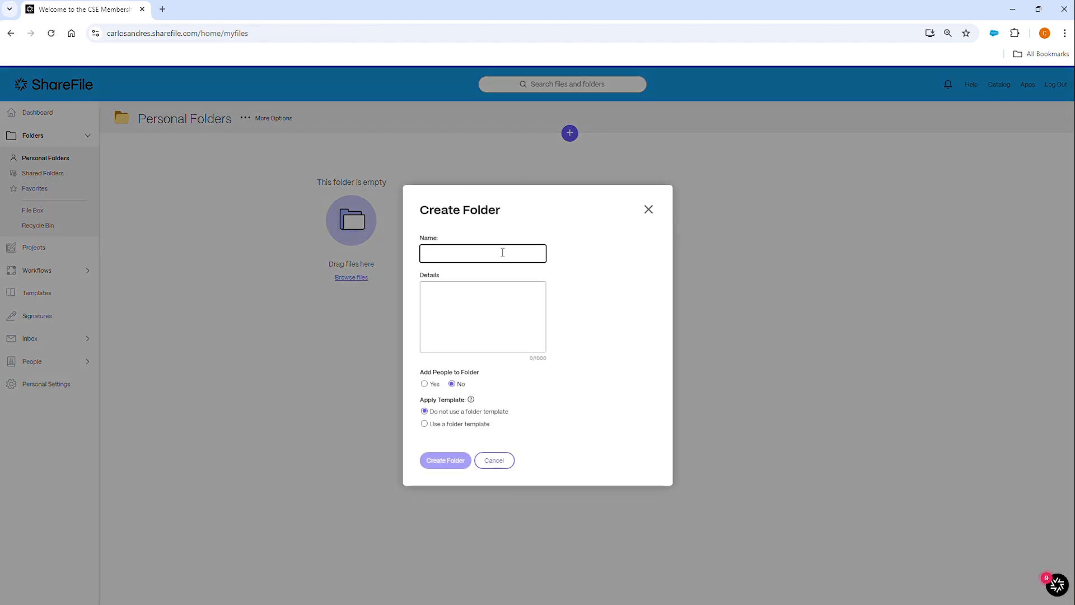
pyautogui.write('WE')
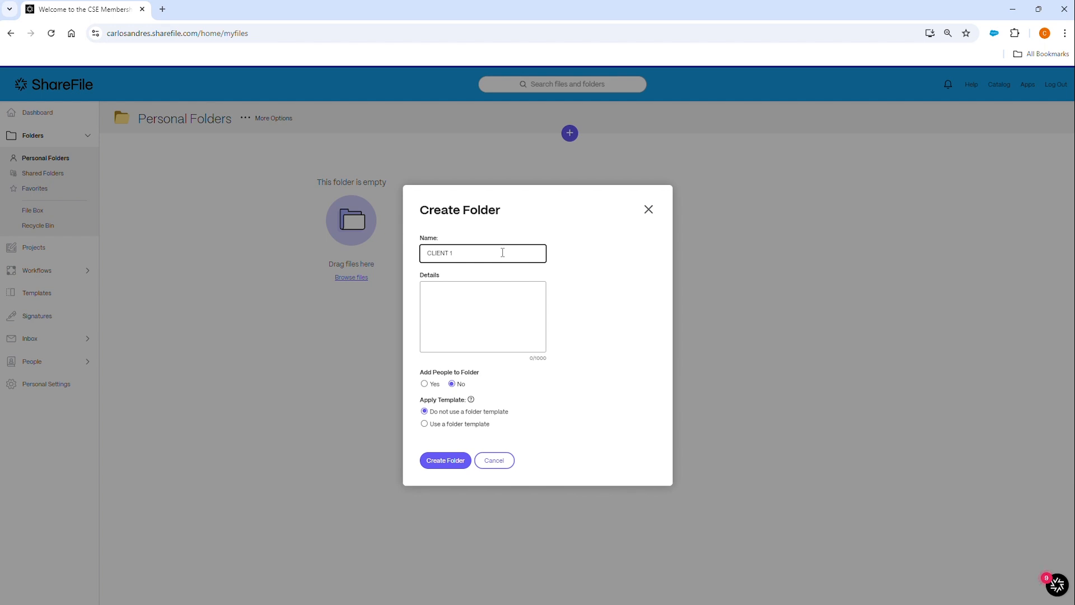
pyautogui.click(469, 309)
pyautogui.click(443, 465)
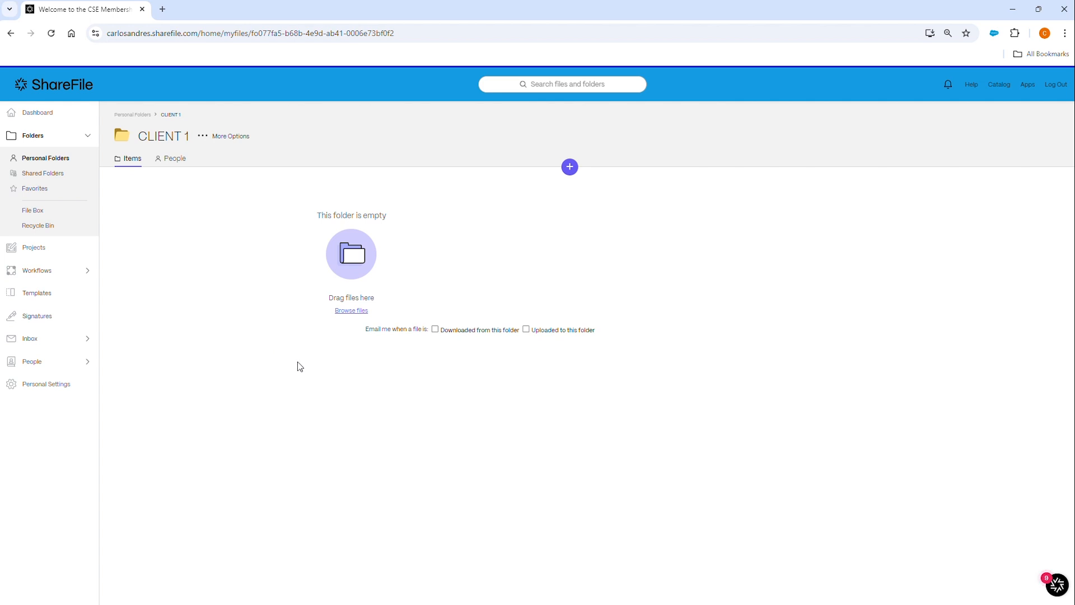
# Upload Thank you for choosing ShareFile.pdf from Desktop > Webinar Upload Files into CLIENT 1.
pyautogui.click(352, 317)
pyautogui.click(37, 110)
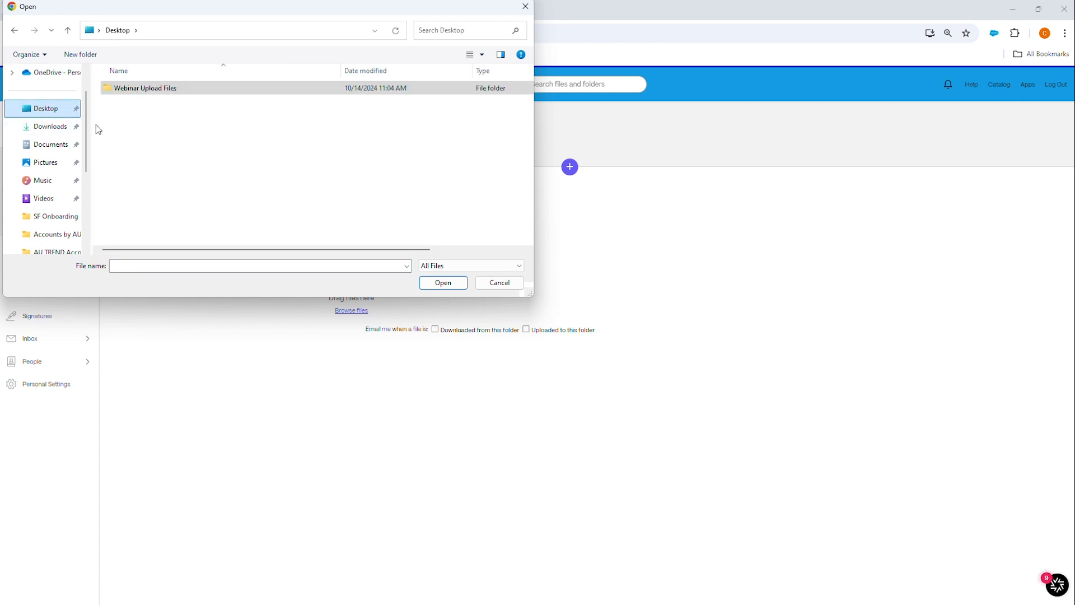
pyautogui.click(147, 89)
pyautogui.doubleClick(147, 90)
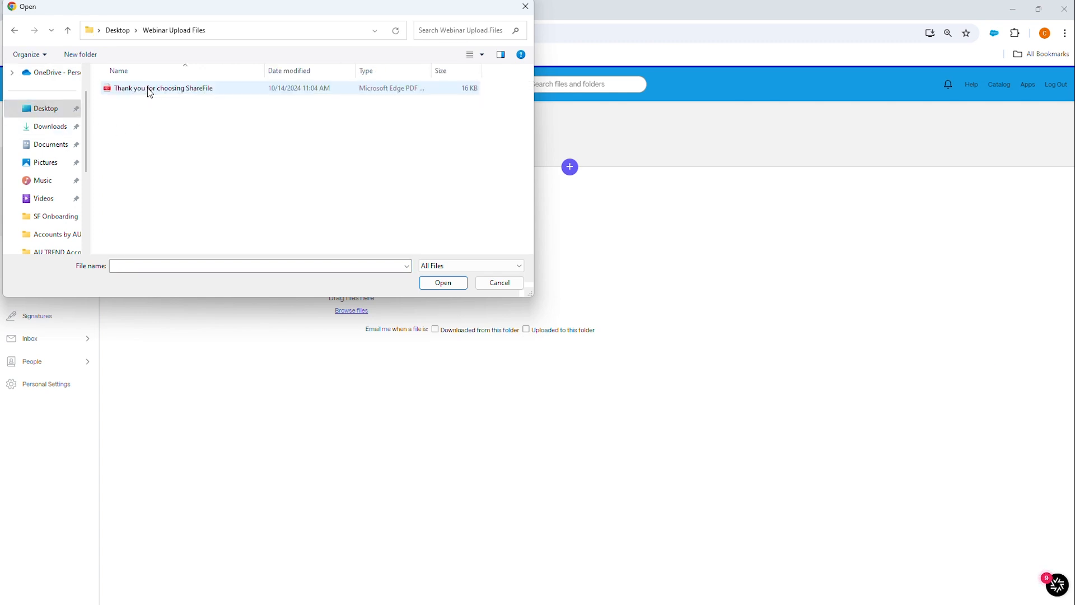
pyautogui.click(149, 91)
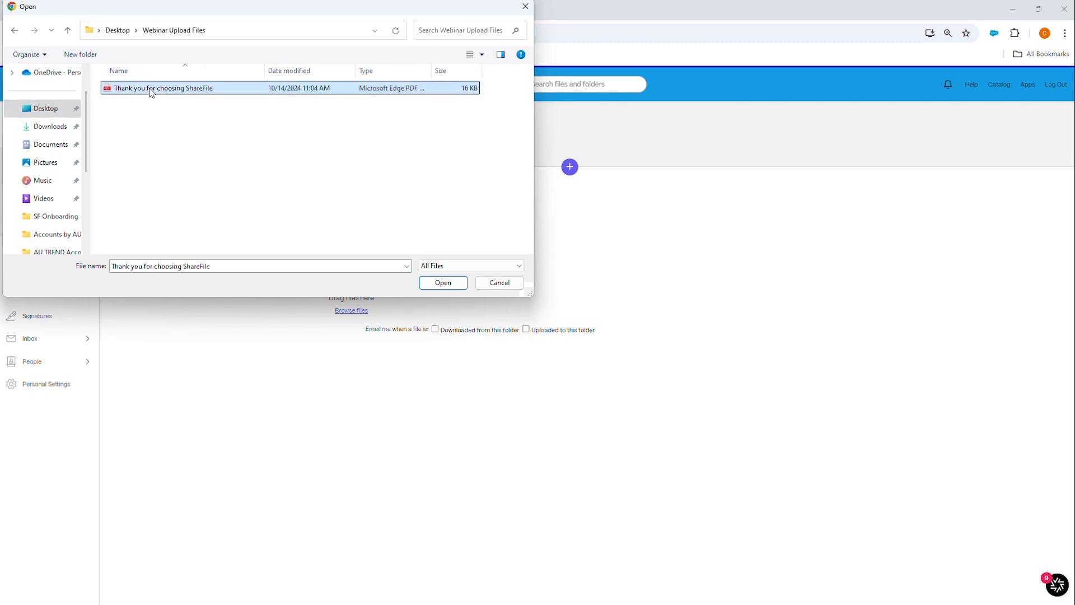
pyautogui.click(443, 283)
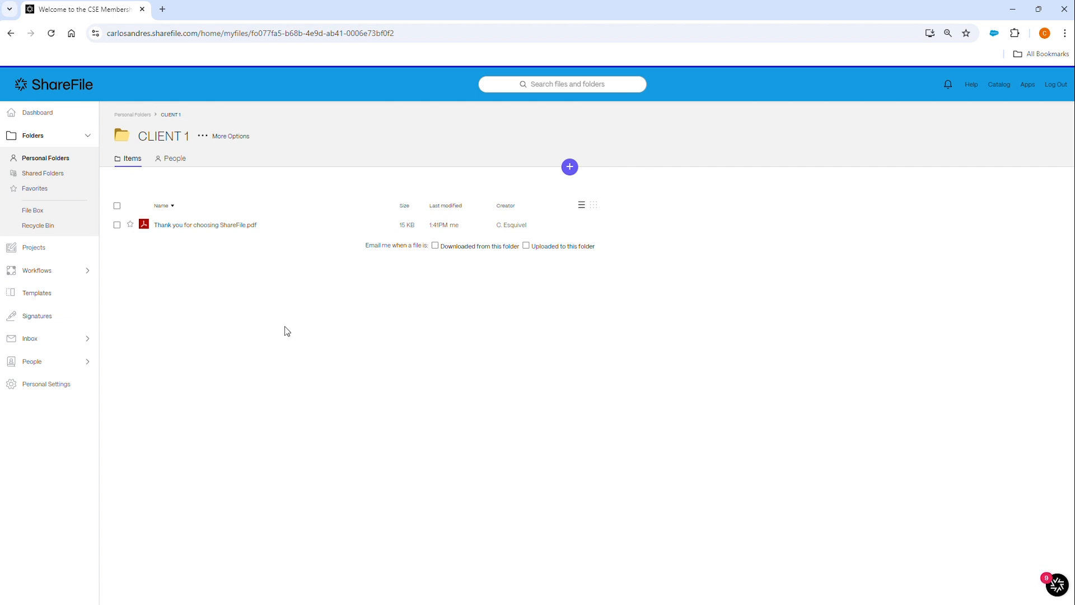
# Show the People tab for CLIENT 1, leaving the folder actions menu unused.
pyautogui.click(174, 159)
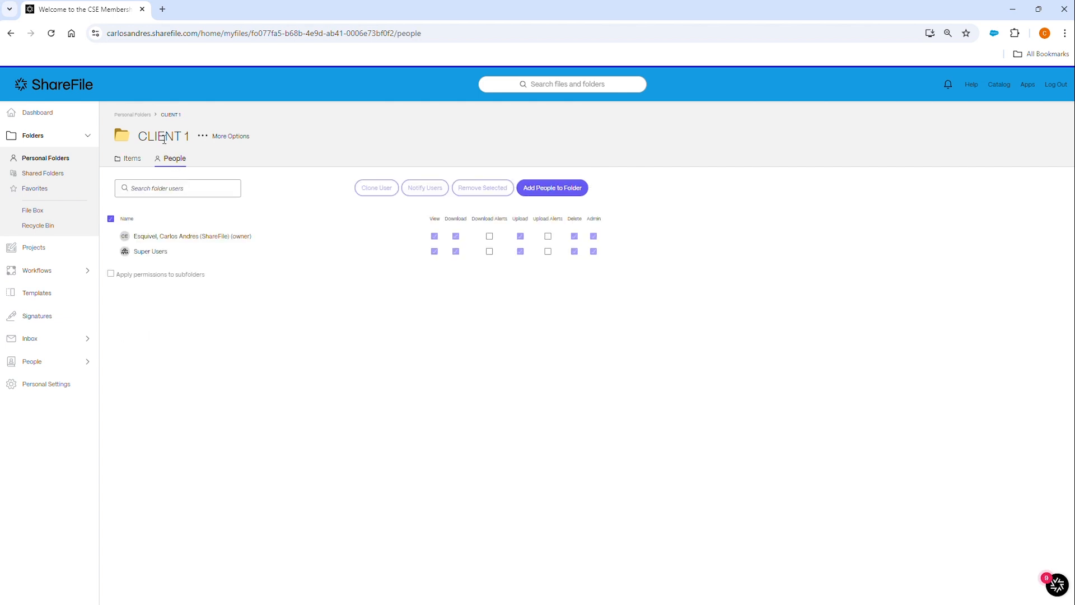
pyautogui.click(222, 136)
pyautogui.click(380, 312)
# Add the contact to CLIENT 1 with View, Download and Upload permissions, then return to Items.
pyautogui.click(552, 190)
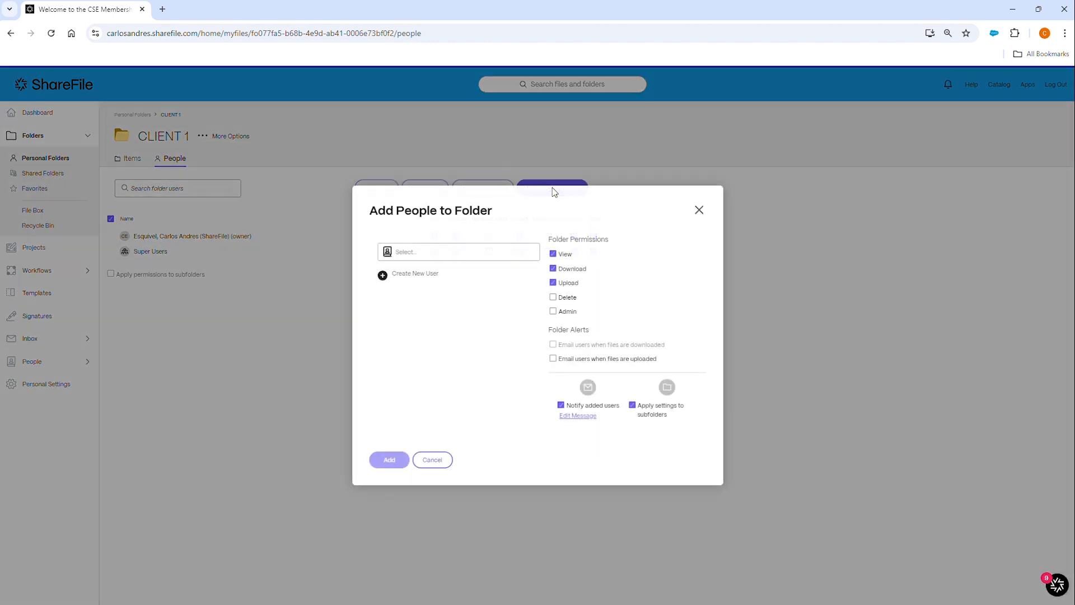
pyautogui.click(461, 253)
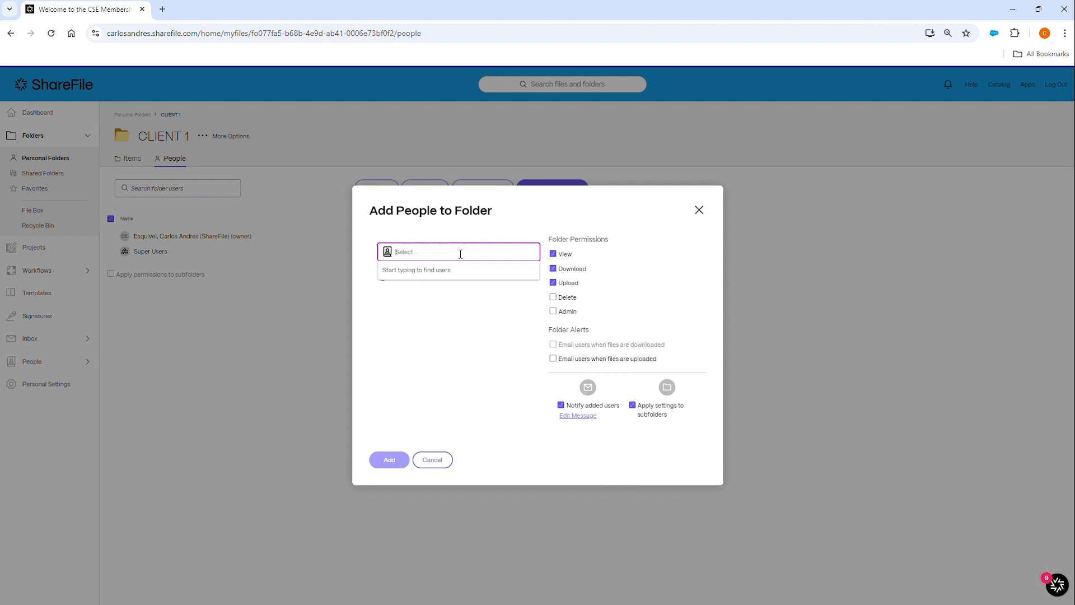
pyautogui.write('DELIA')
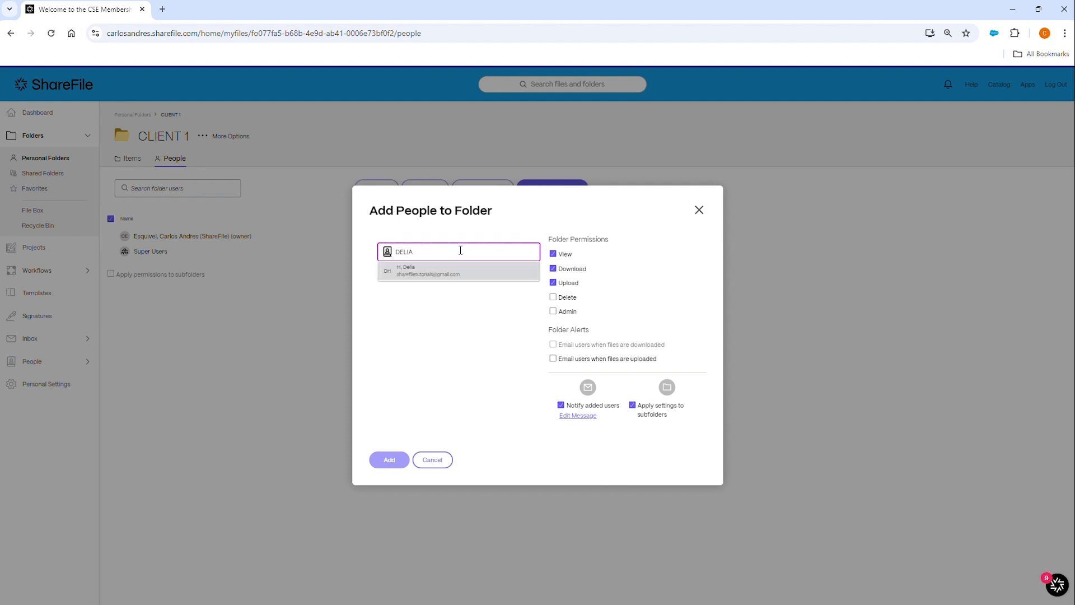
pyautogui.click(455, 275)
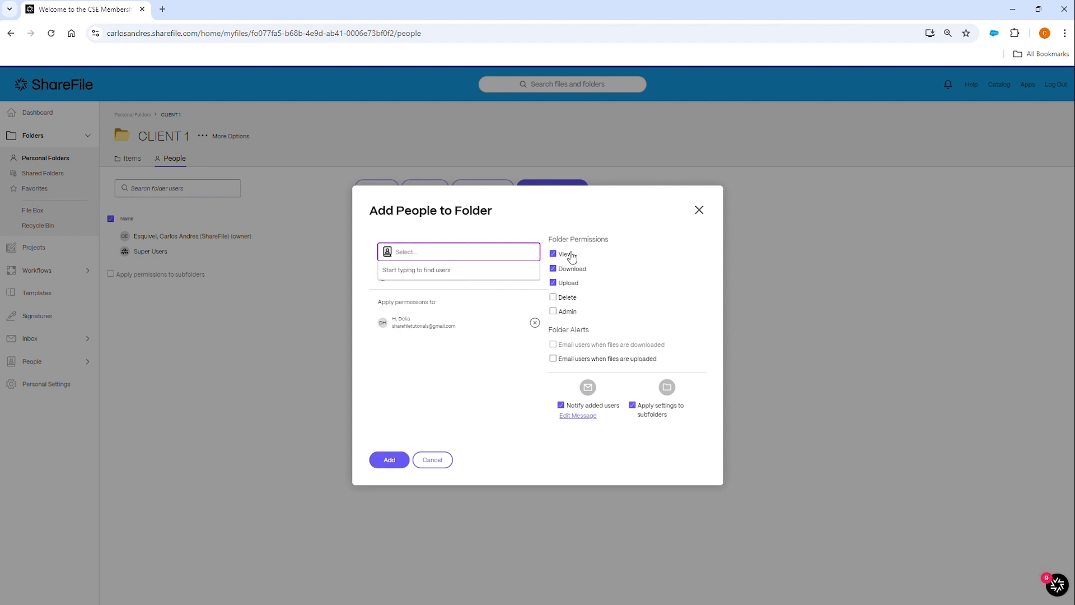
pyautogui.click(657, 236)
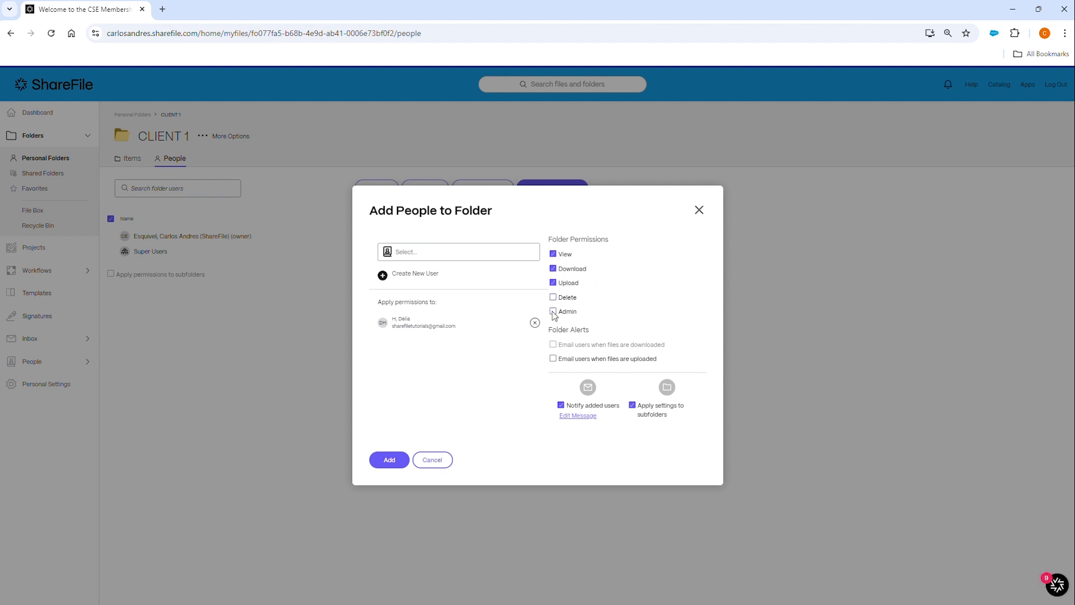
pyautogui.click(553, 359)
pyautogui.click(553, 359)
pyautogui.click(389, 461)
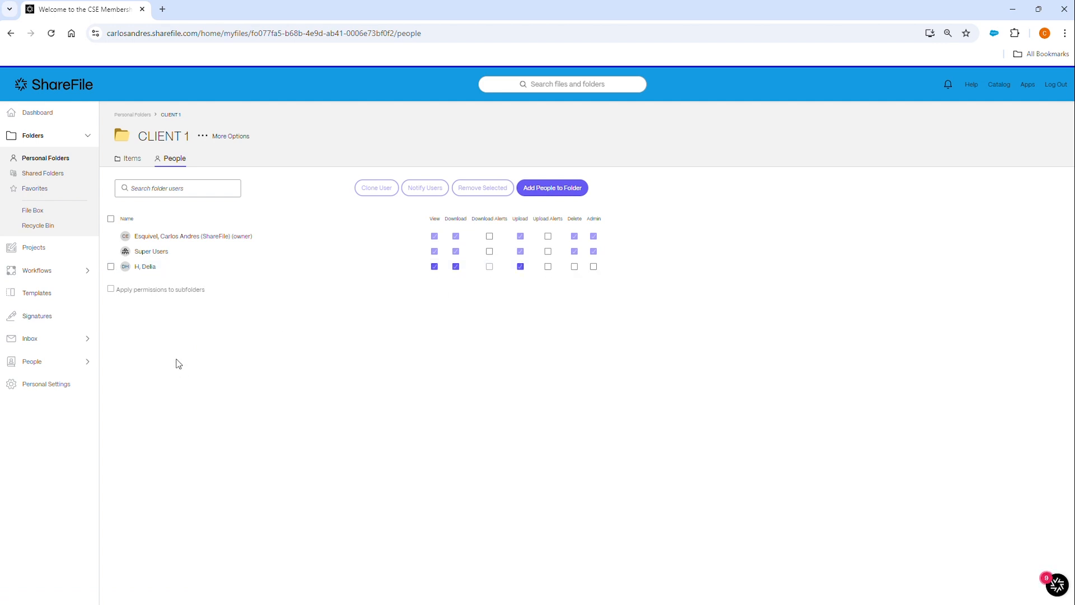
pyautogui.click(133, 160)
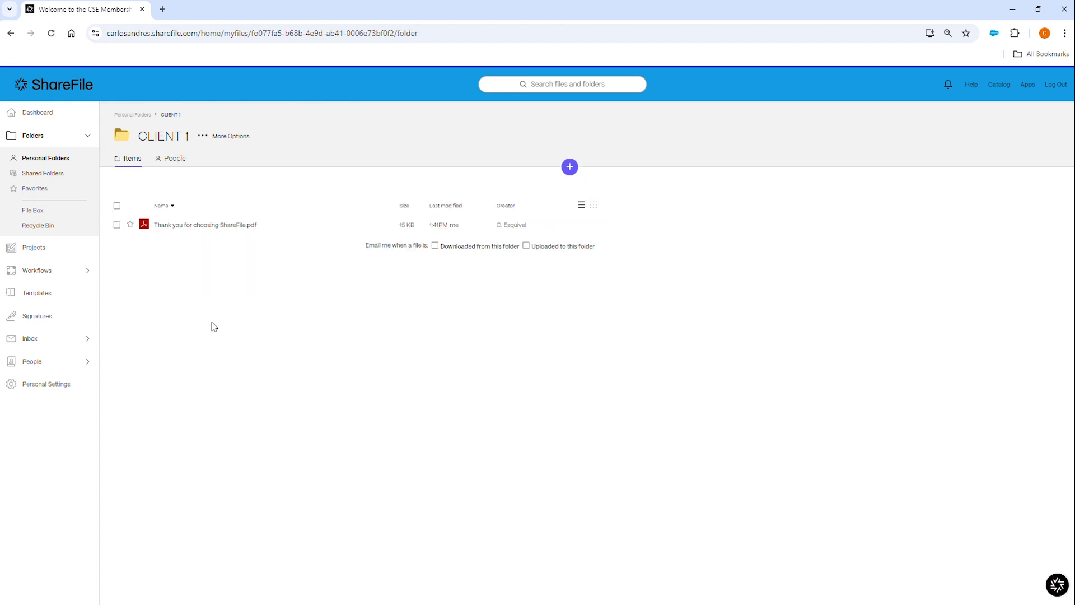
# Share Thank you for choosing ShareFile.pdf via Send to specific people.
pyautogui.click(174, 229)
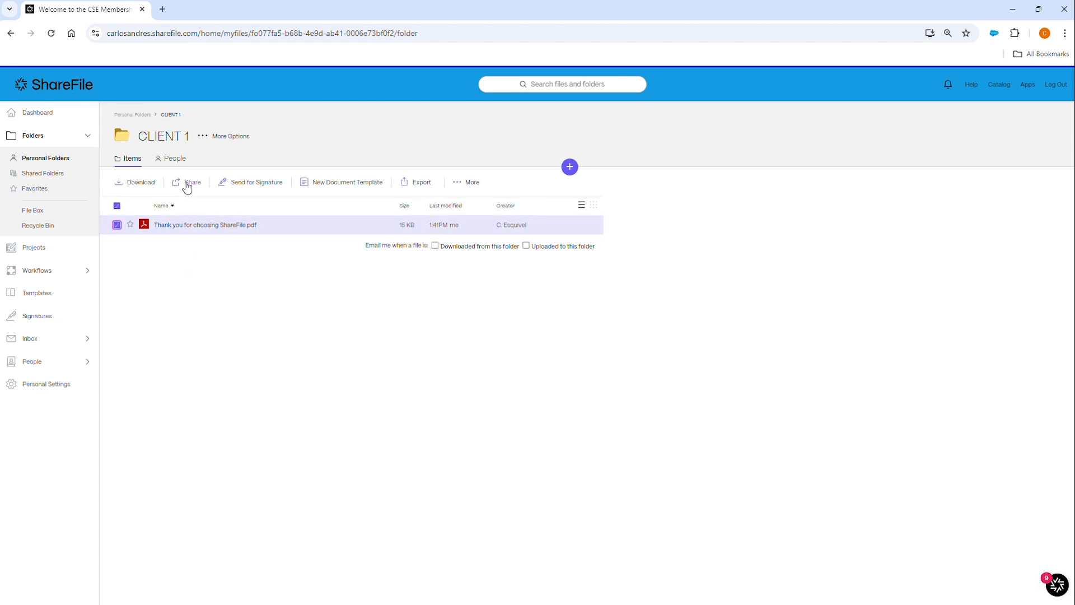
pyautogui.click(187, 183)
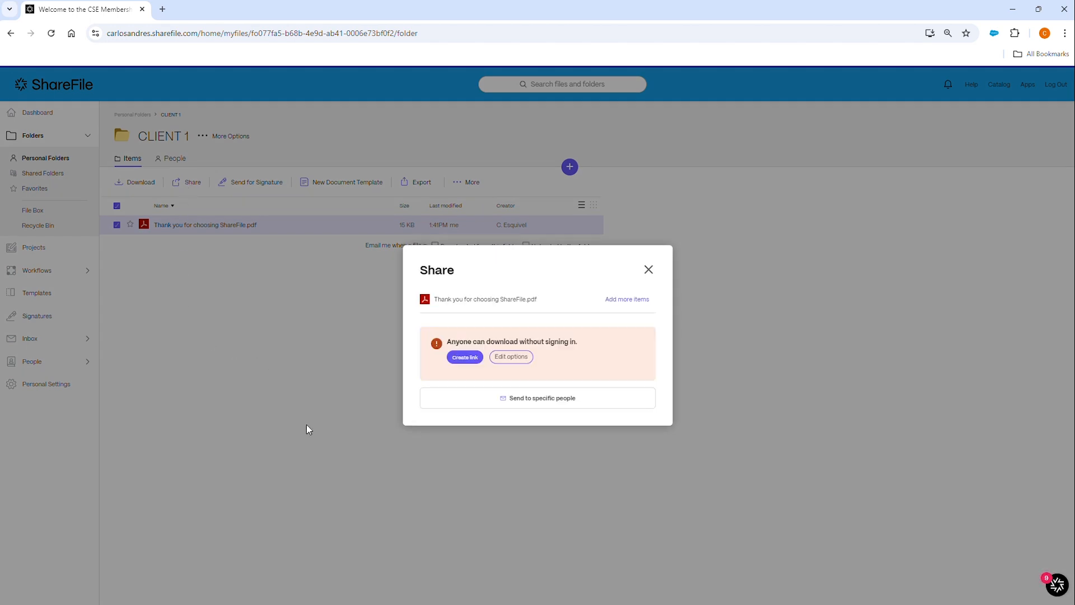
pyautogui.click(622, 300)
pyautogui.click(526, 400)
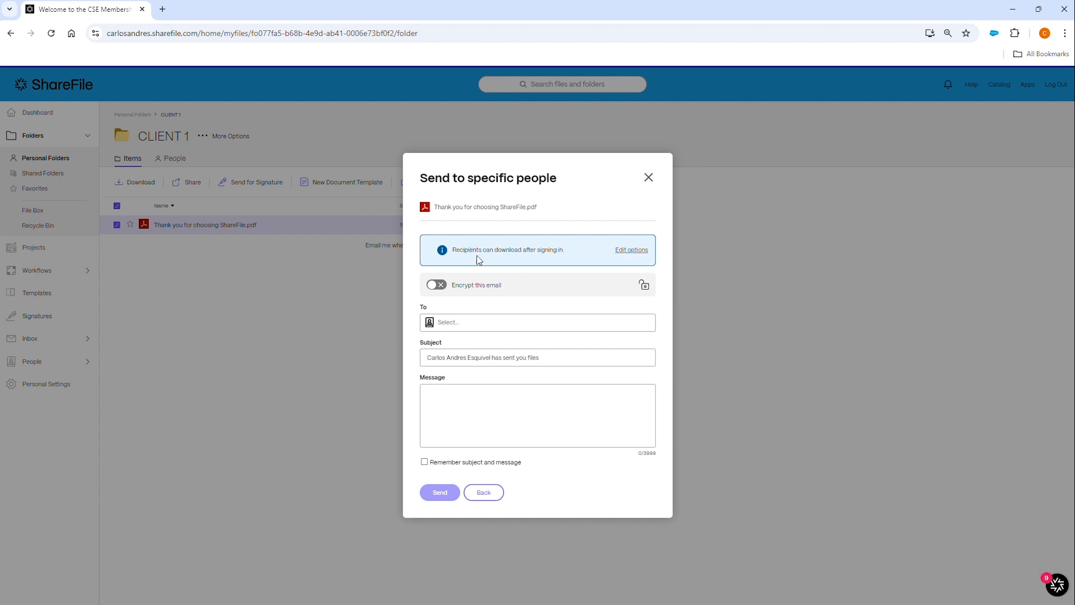
# Set share options: download only, 180-day expiry, sign-in required, no watermark.
pyautogui.click(621, 254)
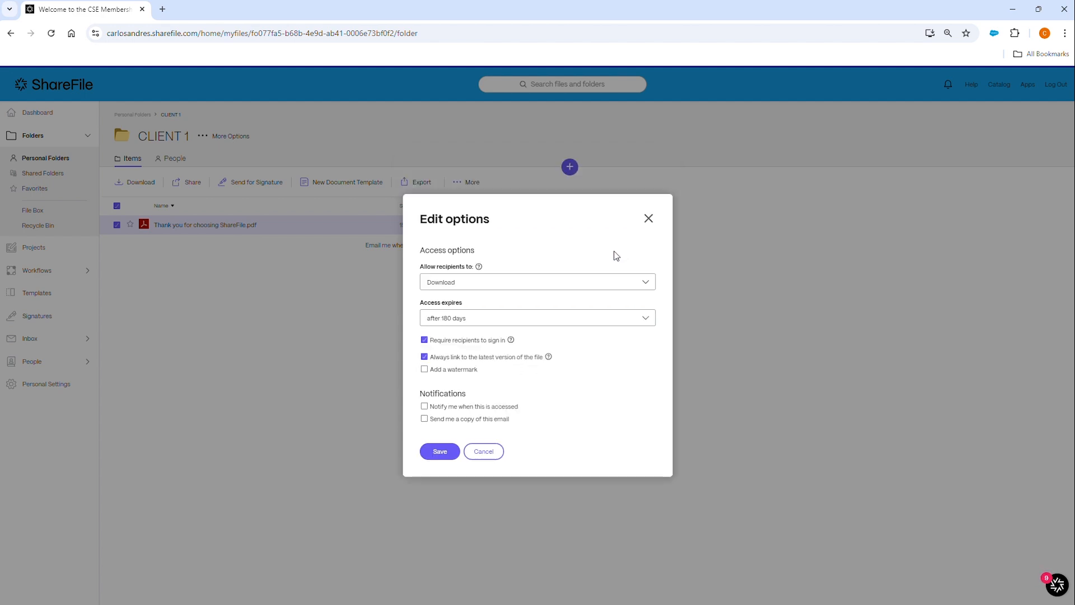
pyautogui.click(645, 284)
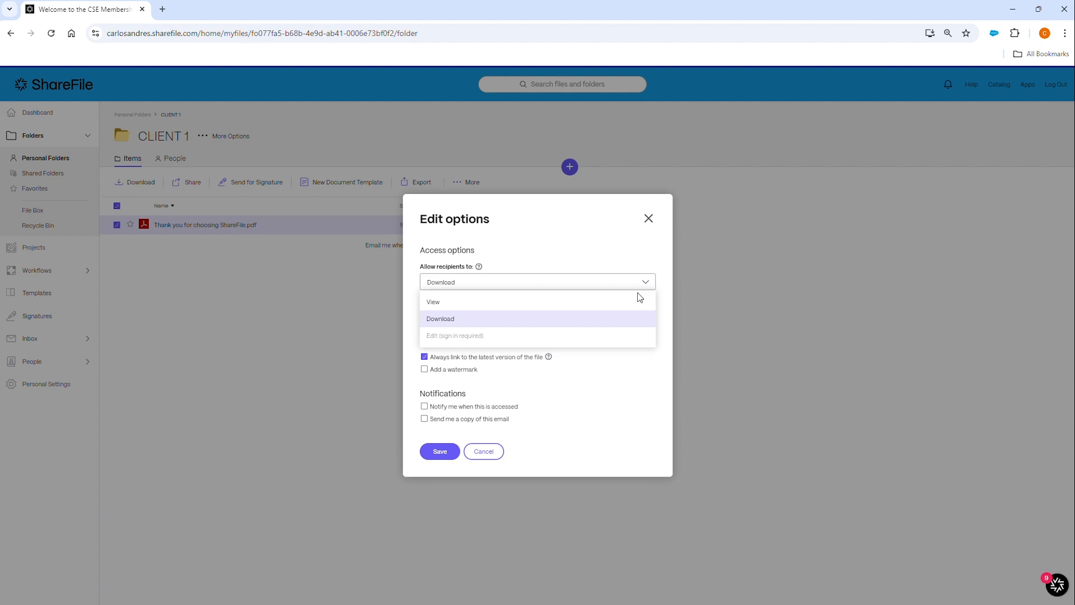
pyautogui.click(664, 318)
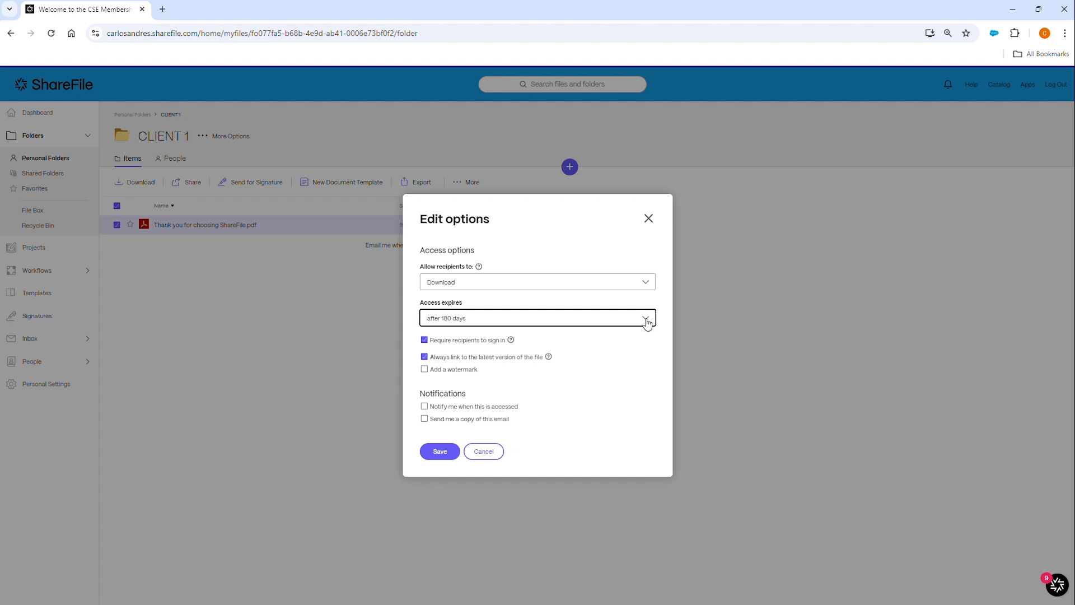
pyautogui.click(646, 319)
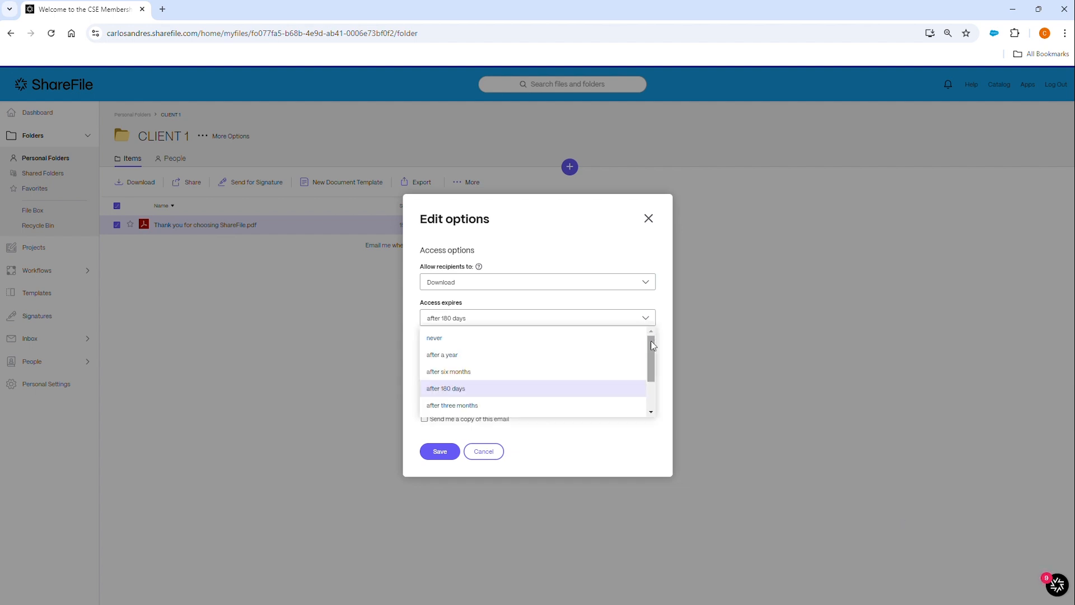
pyautogui.click(647, 320)
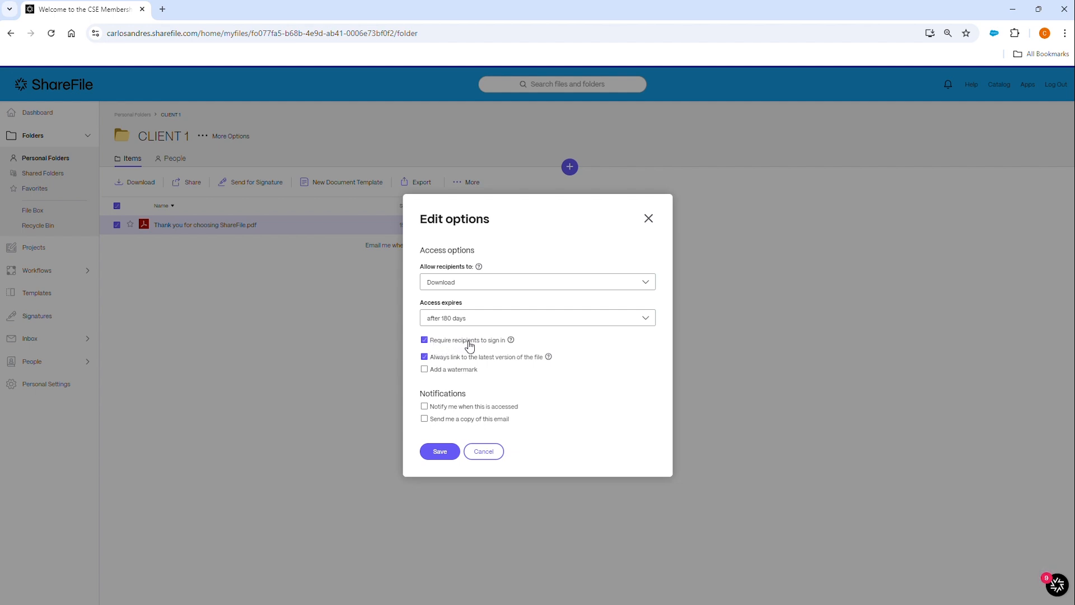
pyautogui.click(424, 340)
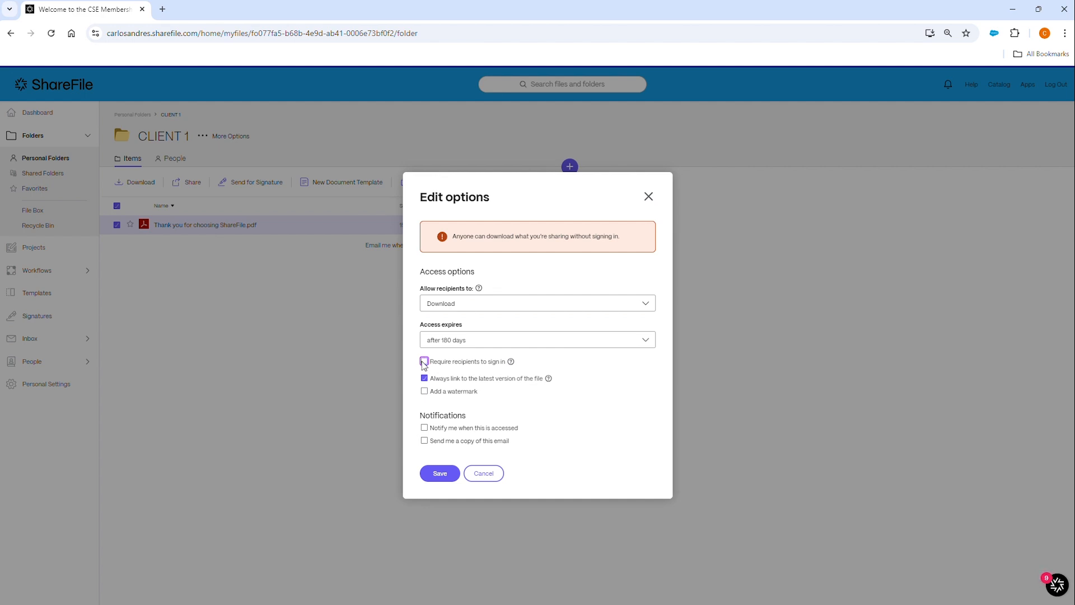
pyautogui.click(425, 361)
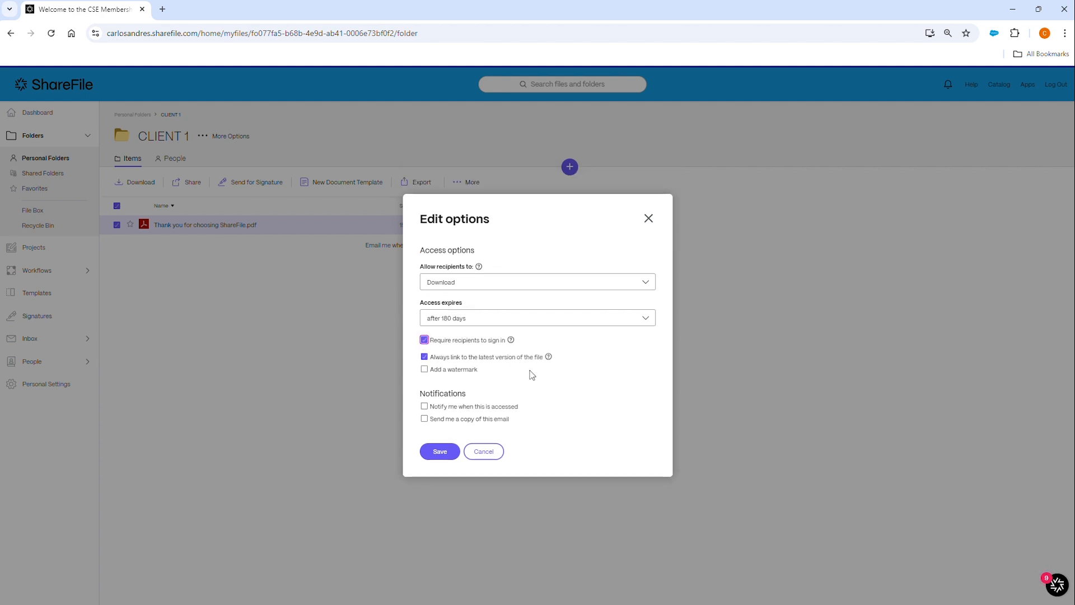
pyautogui.click(424, 370)
pyautogui.click(424, 369)
pyautogui.click(436, 456)
# Add the contact as recipient and send the file.
pyautogui.click(473, 318)
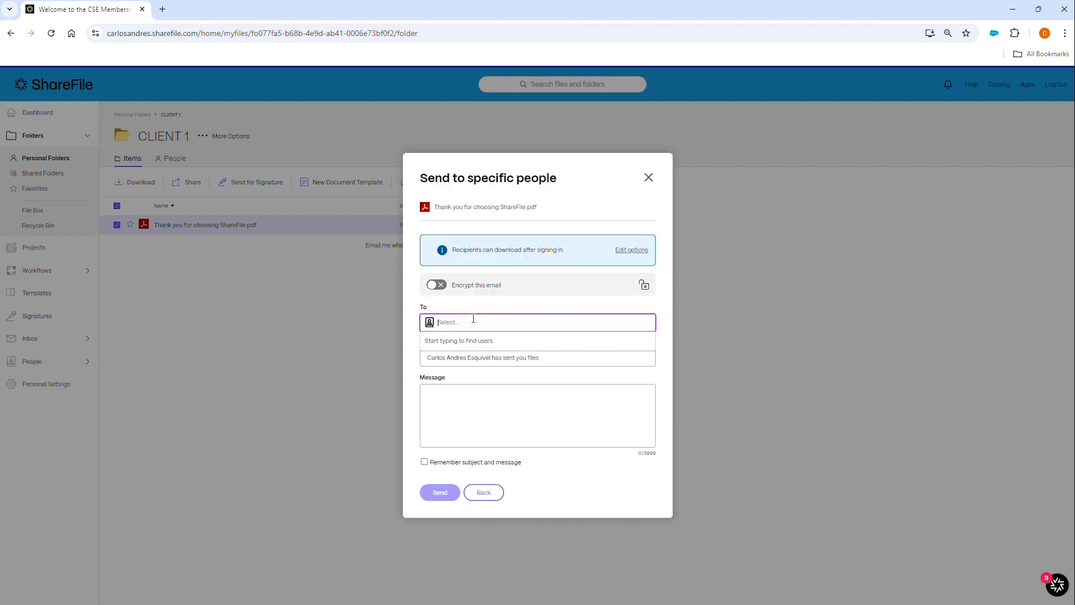
pyautogui.write('DELIA')
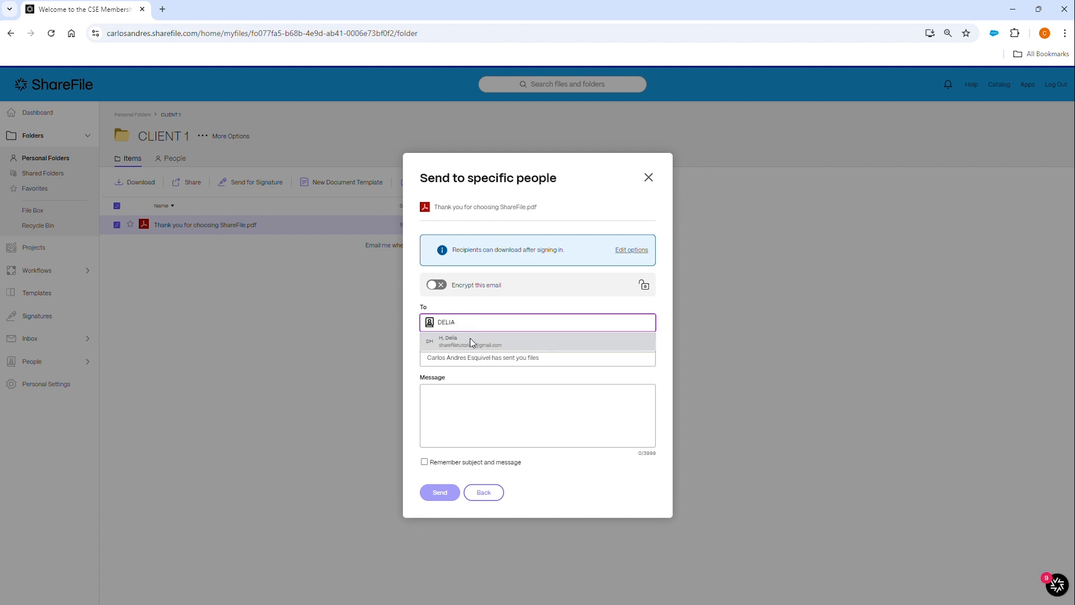
pyautogui.click(470, 341)
pyautogui.click(479, 390)
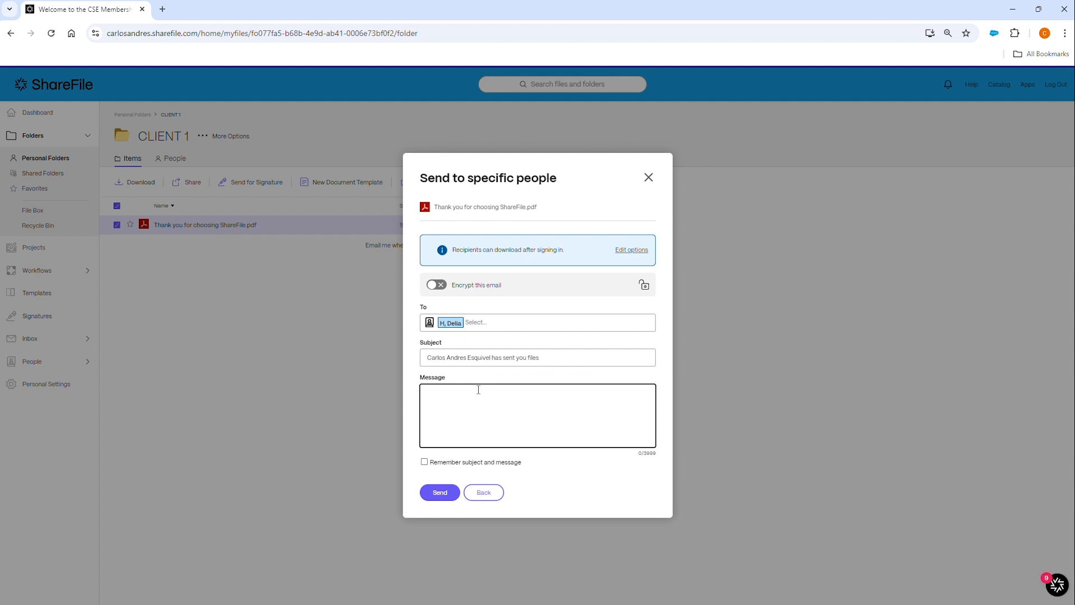
pyautogui.click(439, 493)
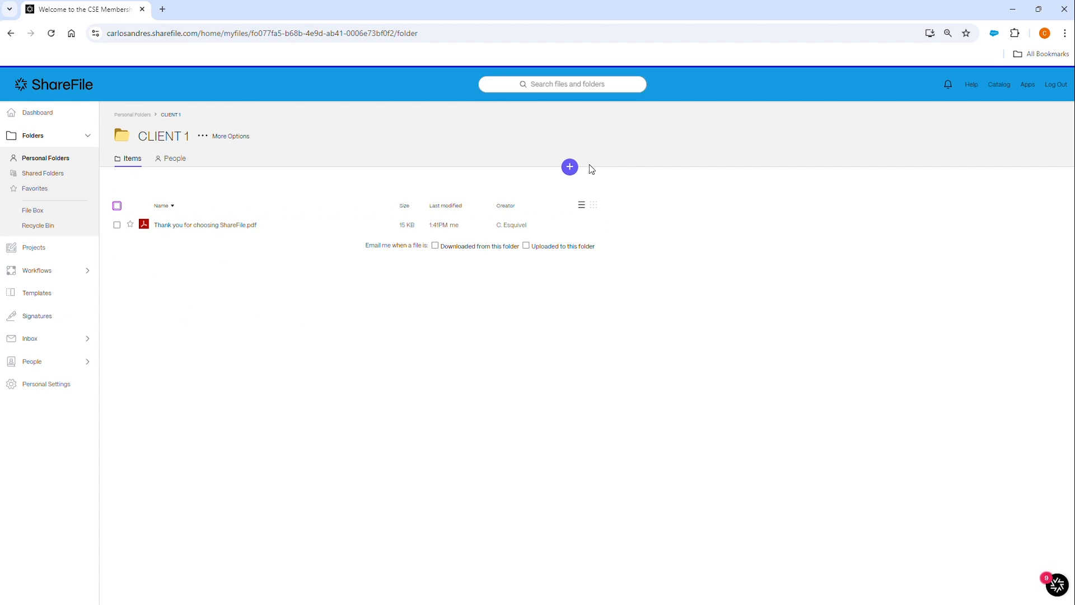
# Email a Request Files request for CLIENT 1 to the contact, then view Shared Folders.
pyautogui.click(571, 169)
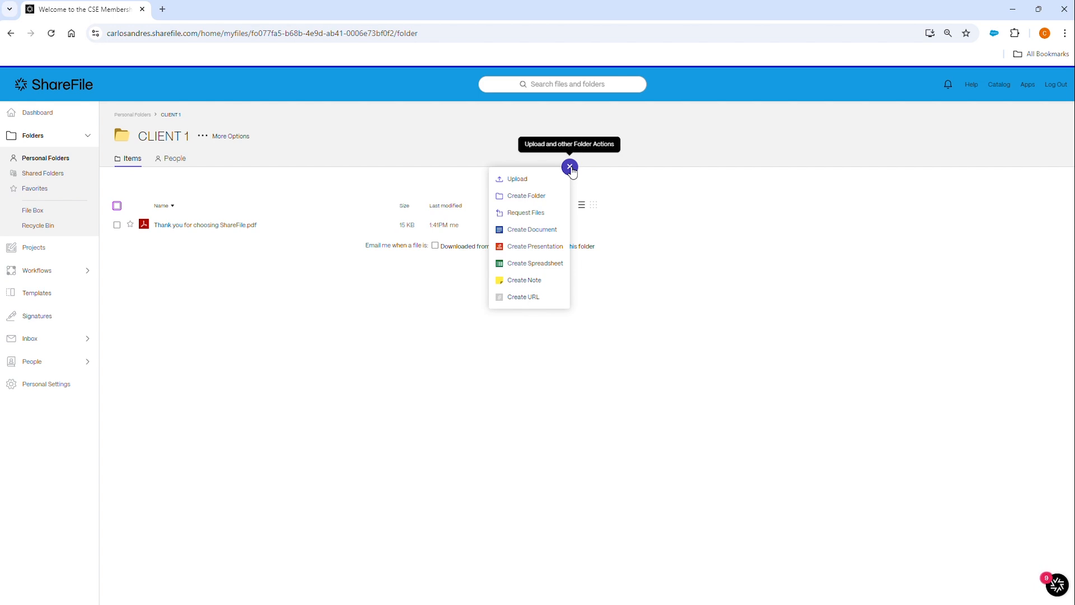
pyautogui.click(526, 213)
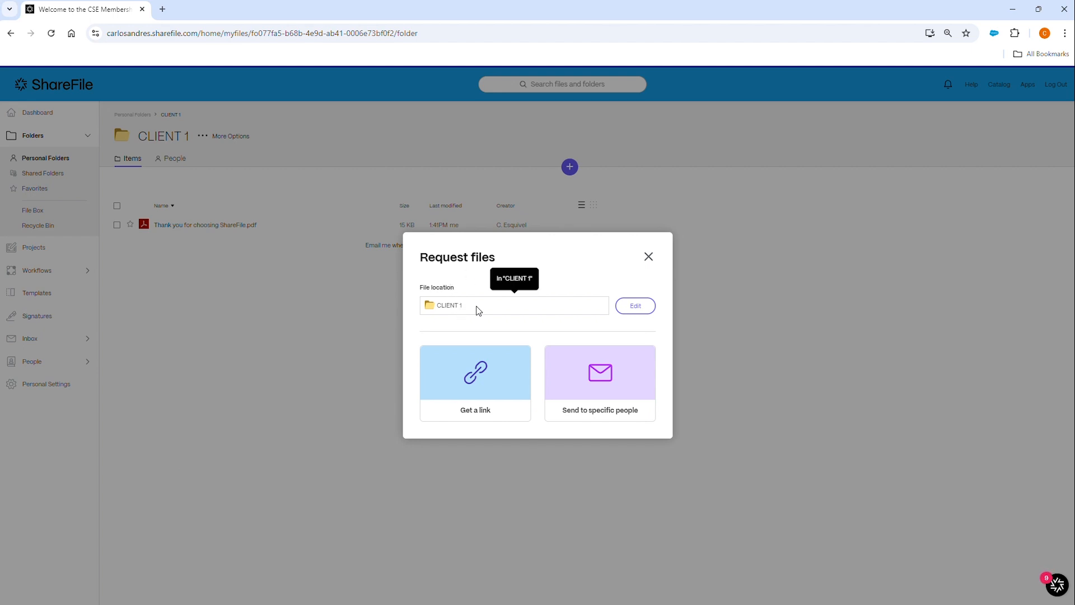
pyautogui.click(604, 413)
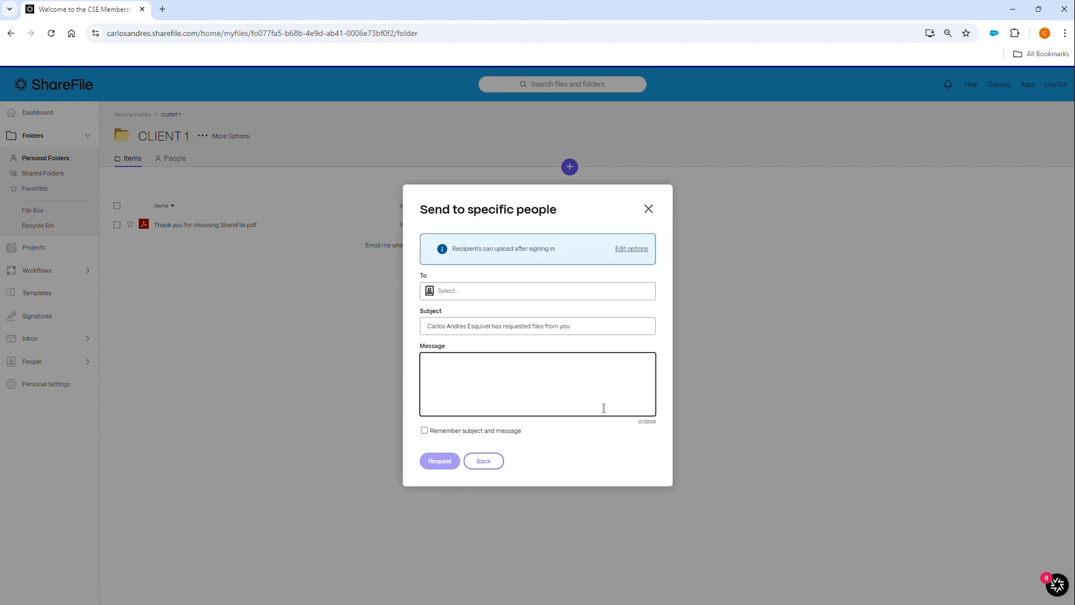
pyautogui.click(477, 292)
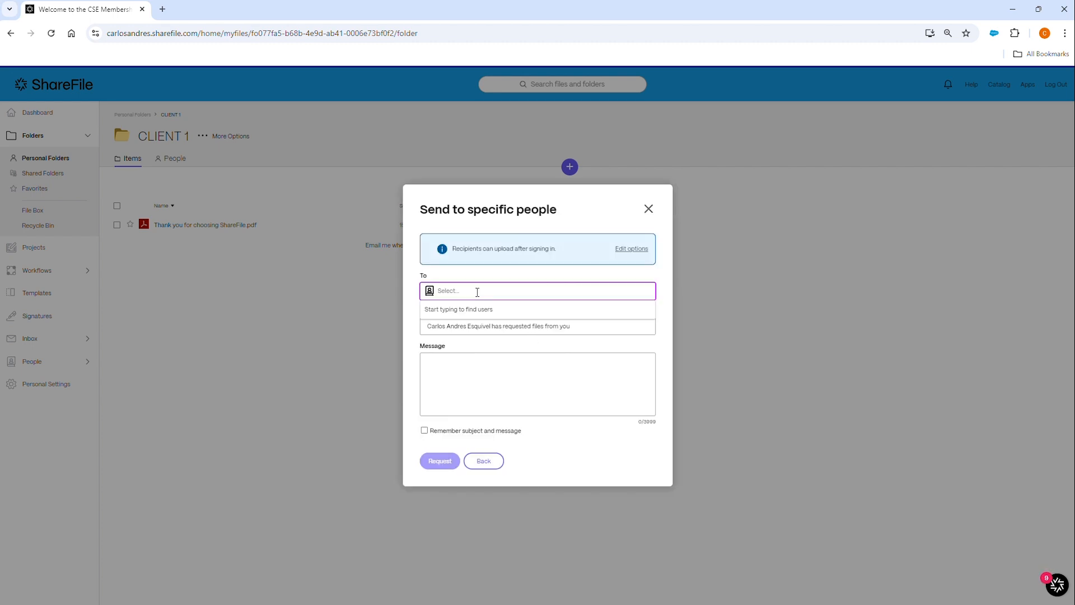
pyautogui.write('DELIA')
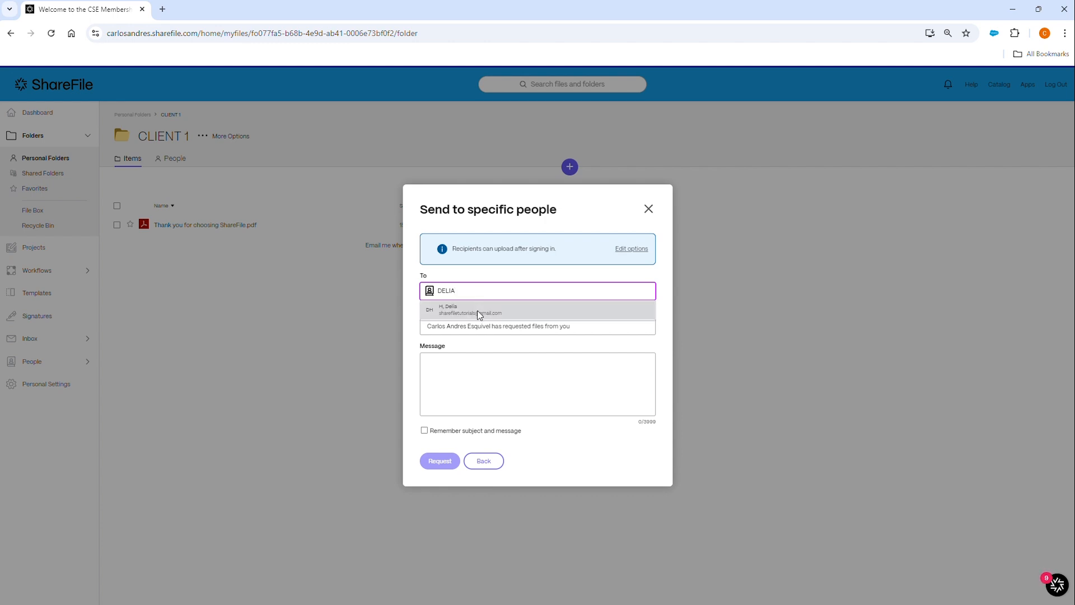
pyautogui.click(477, 310)
pyautogui.click(464, 366)
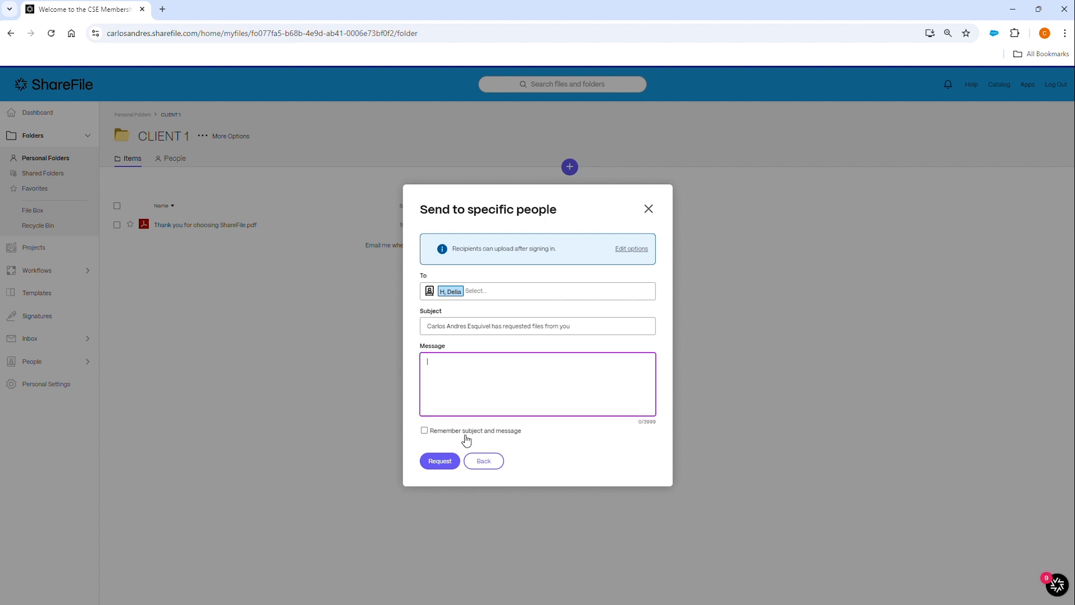
pyautogui.click(443, 464)
pyautogui.click(441, 463)
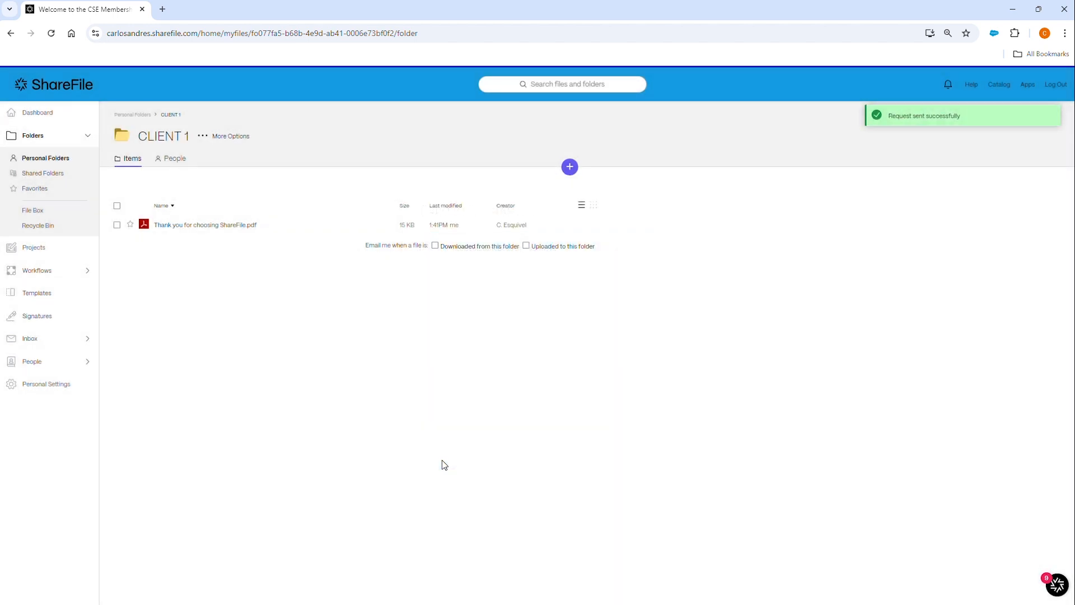
pyautogui.click(44, 178)
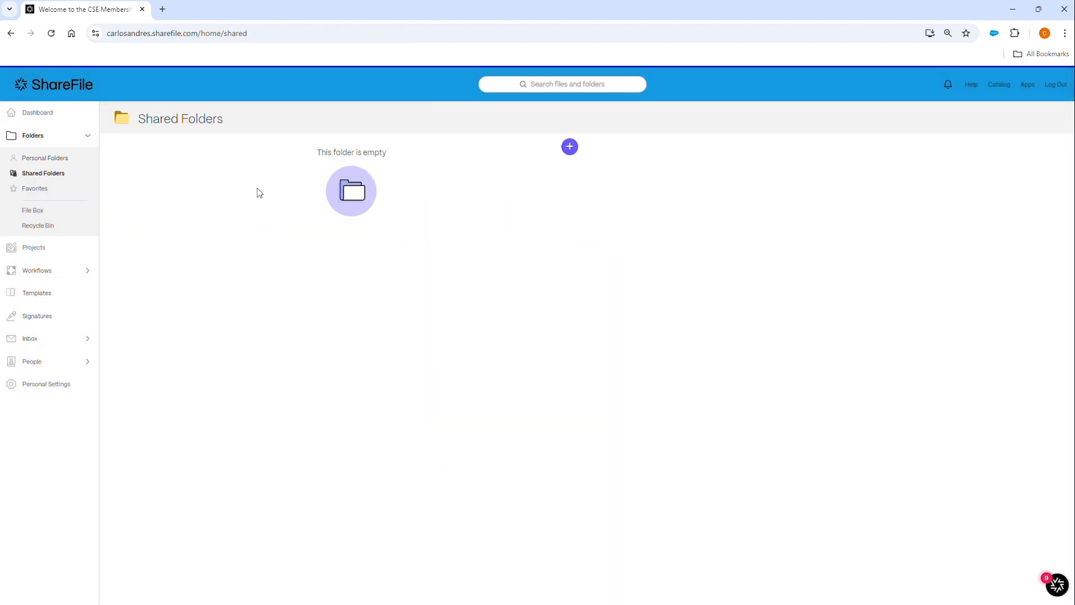
# Look through Favorites, holding Thank you for choosing ShareFile.pdf, and CLIENT 1, then return to Personal Folders.
pyautogui.click(571, 148)
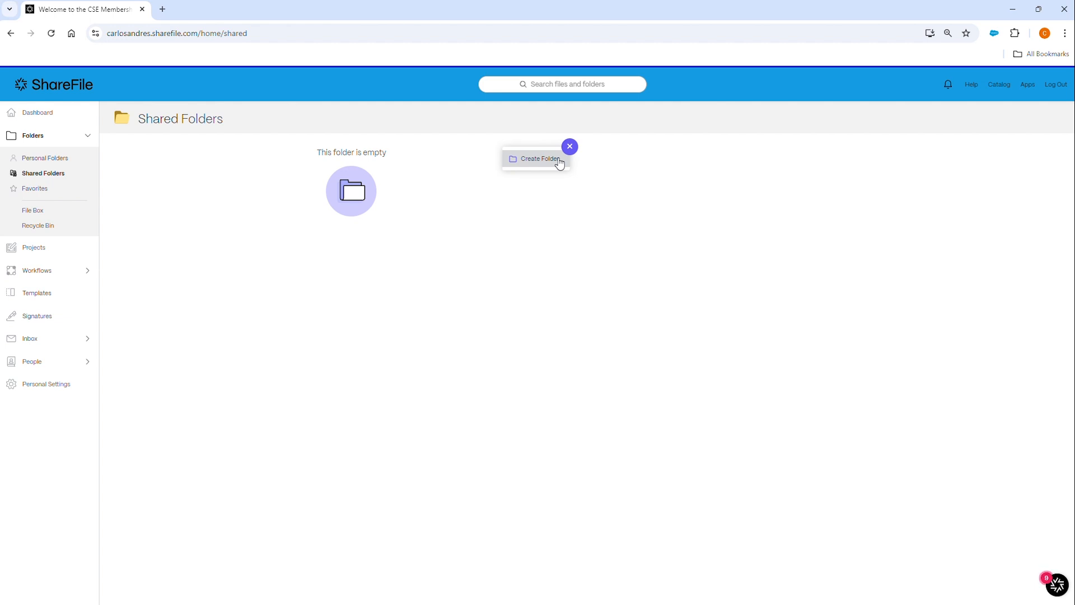
pyautogui.click(28, 190)
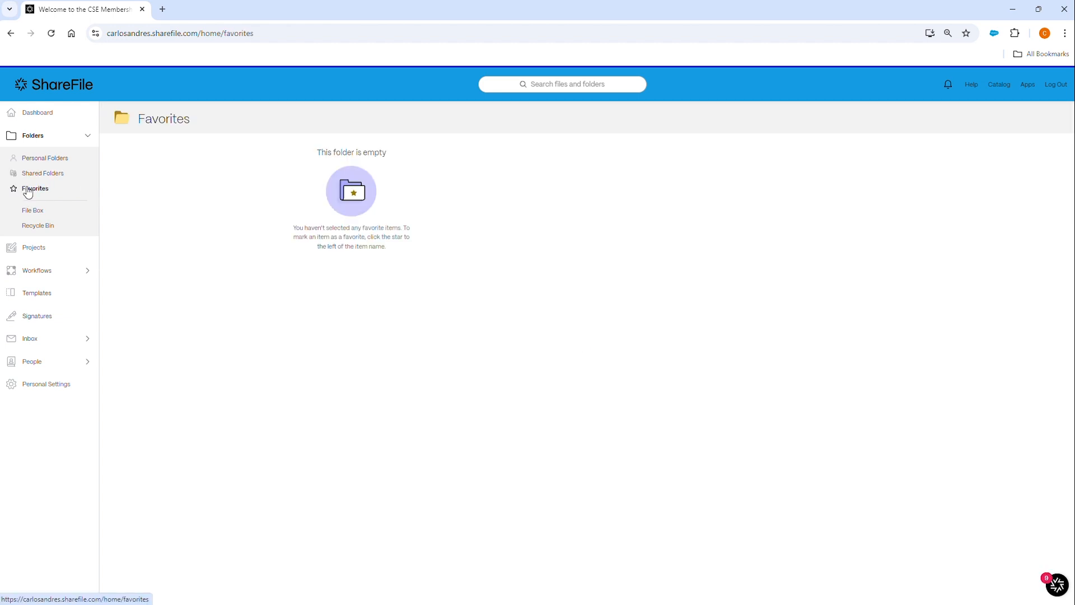
pyautogui.click(39, 159)
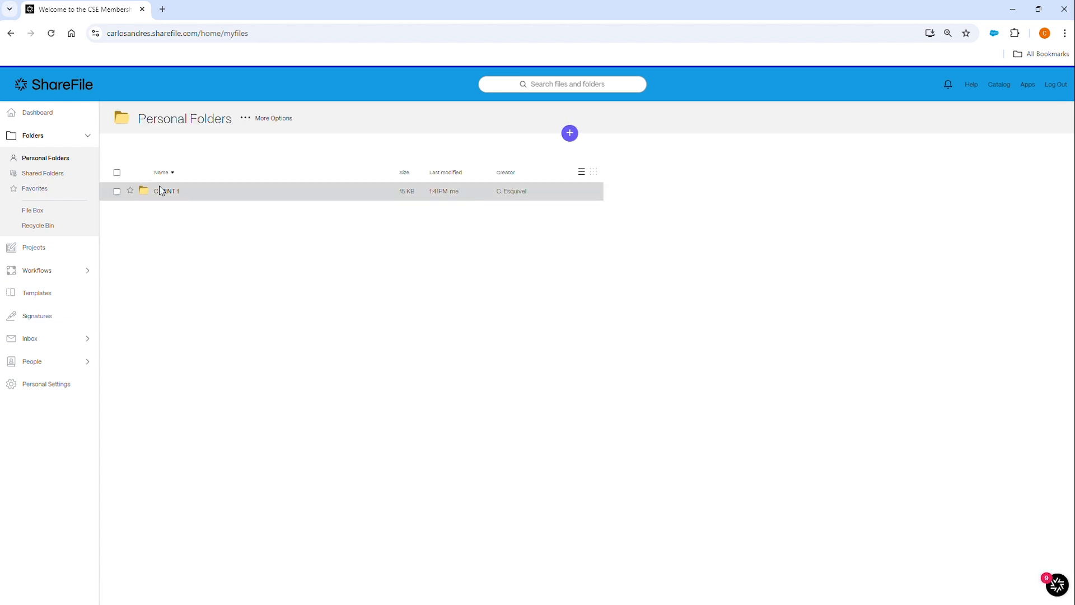
pyautogui.doubleClick(160, 191)
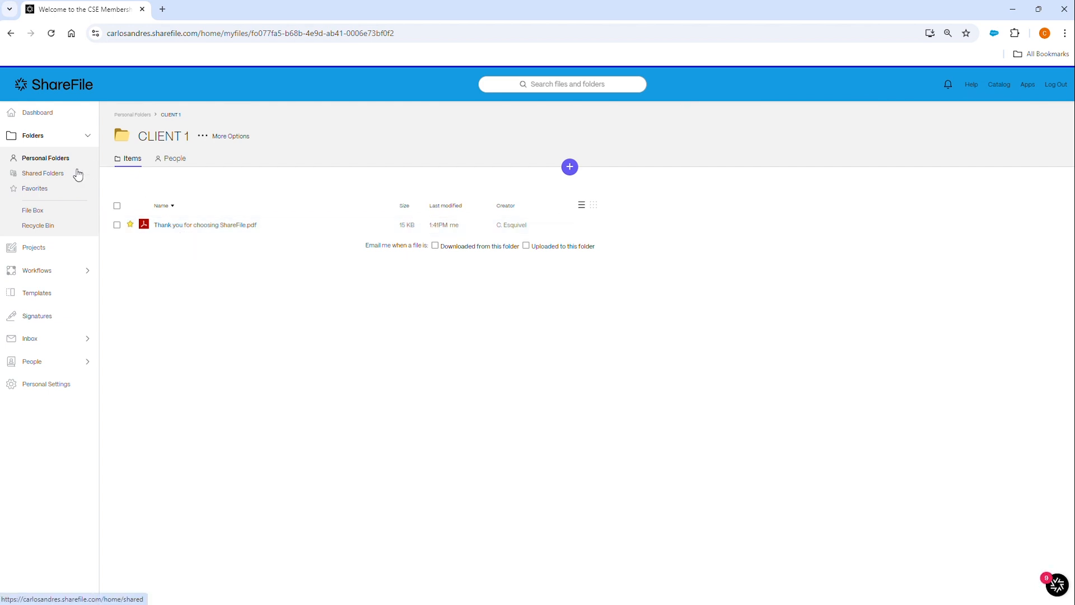
pyautogui.click(39, 191)
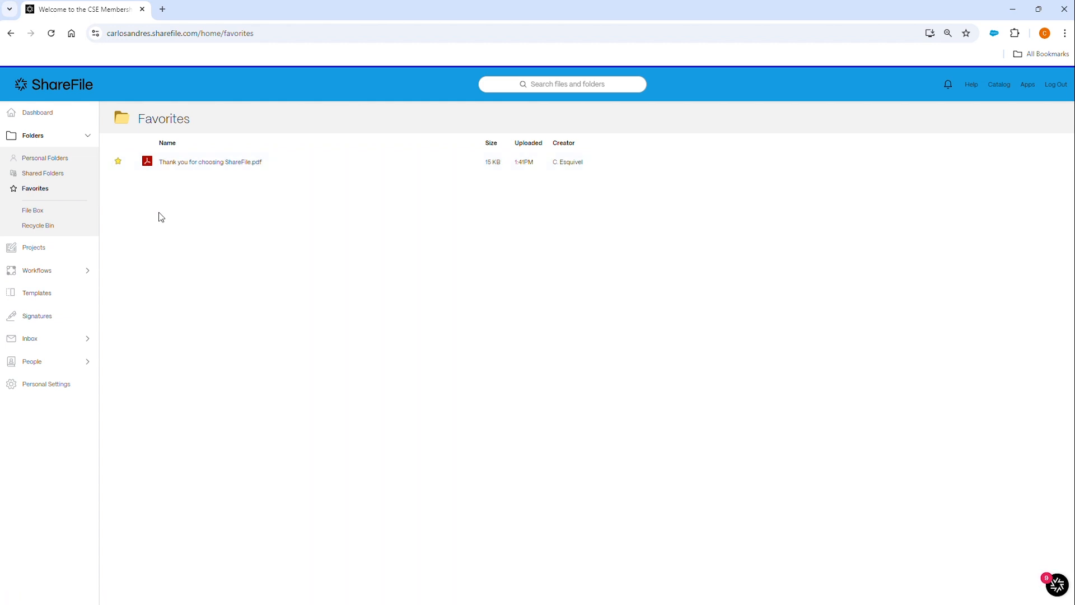
pyautogui.click(45, 158)
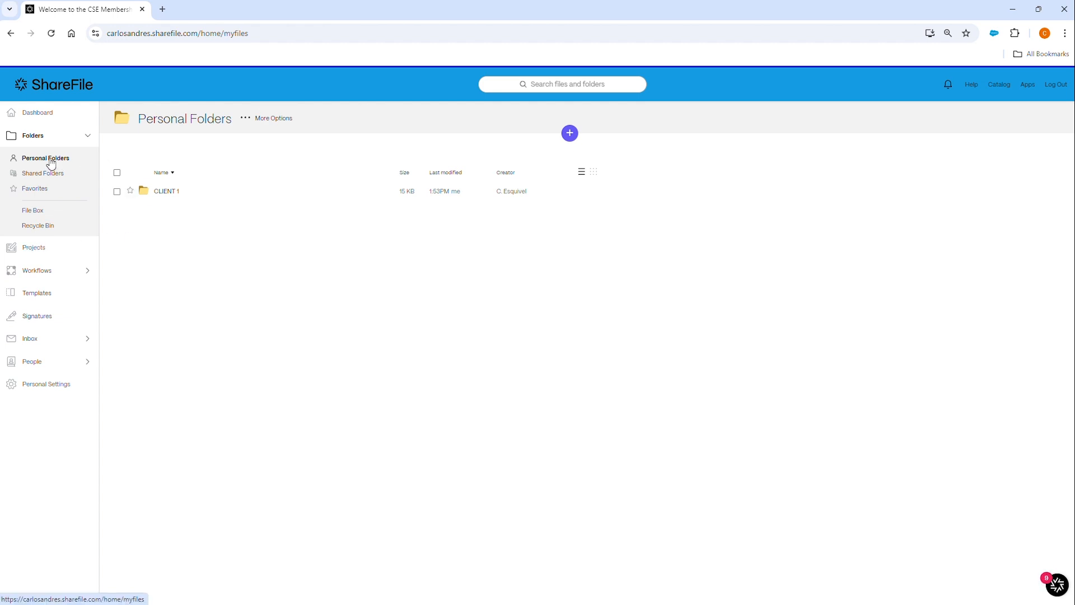
# Delete Thank you for choosing ShareFile.pdf from CLIENT 1 and find it in the Recycle Bin.
pyautogui.click(163, 191)
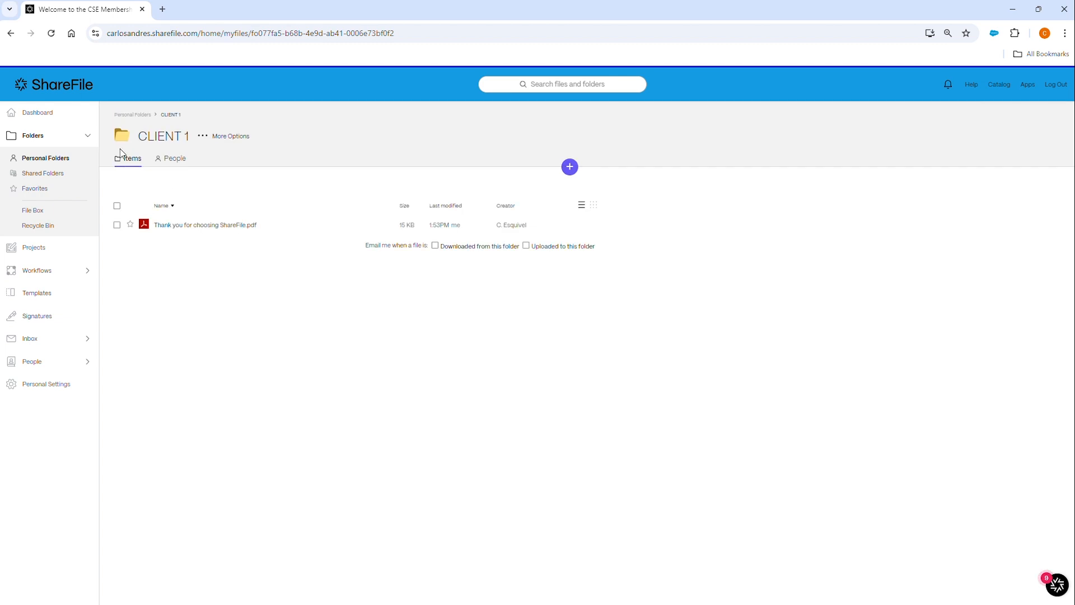
pyautogui.click(117, 226)
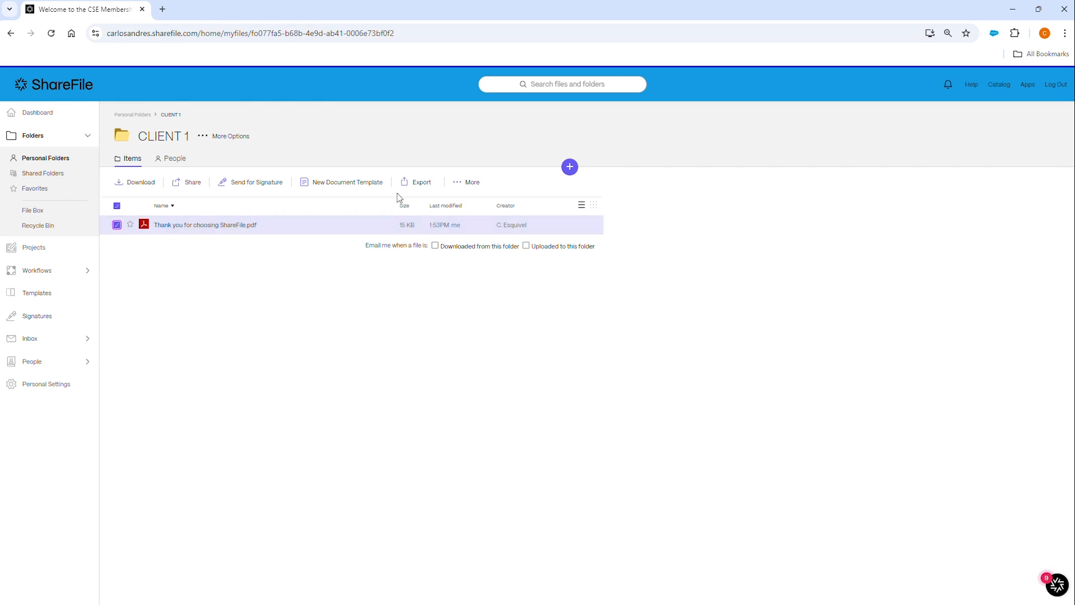
pyautogui.click(457, 183)
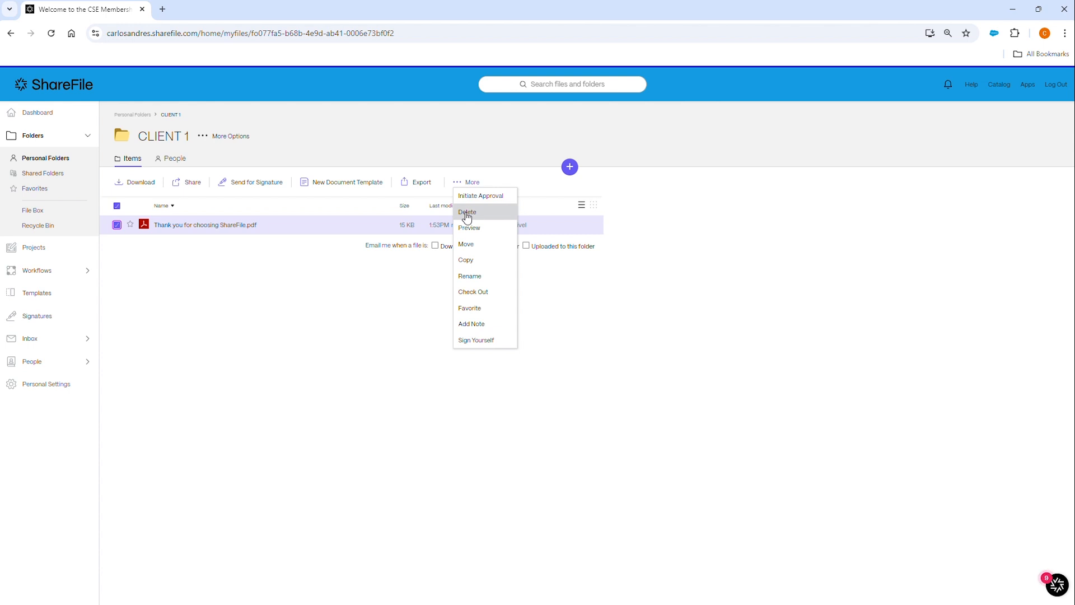
pyautogui.click(467, 213)
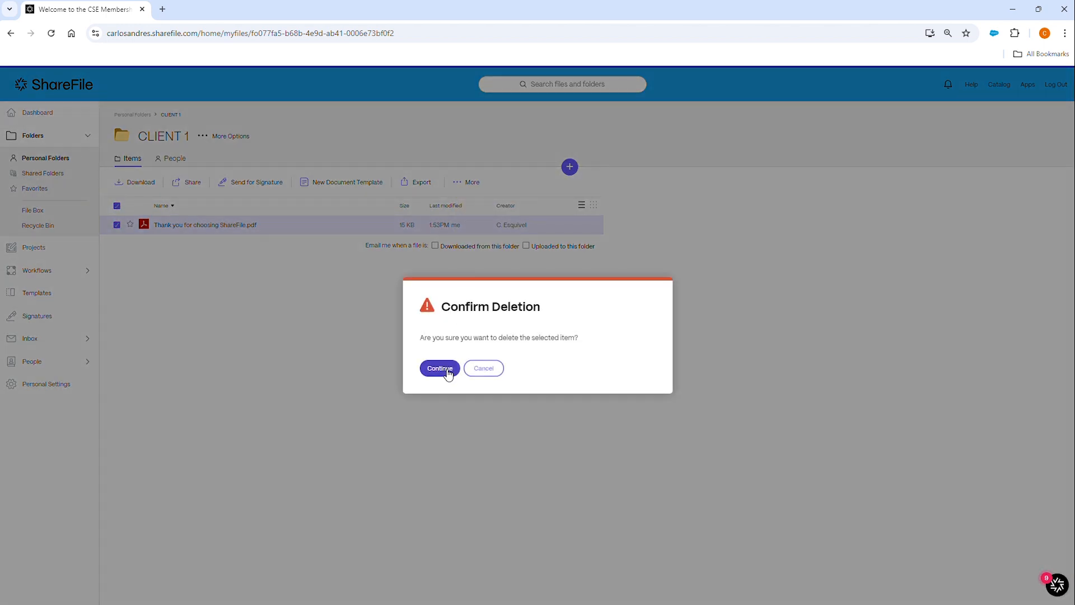
pyautogui.click(440, 368)
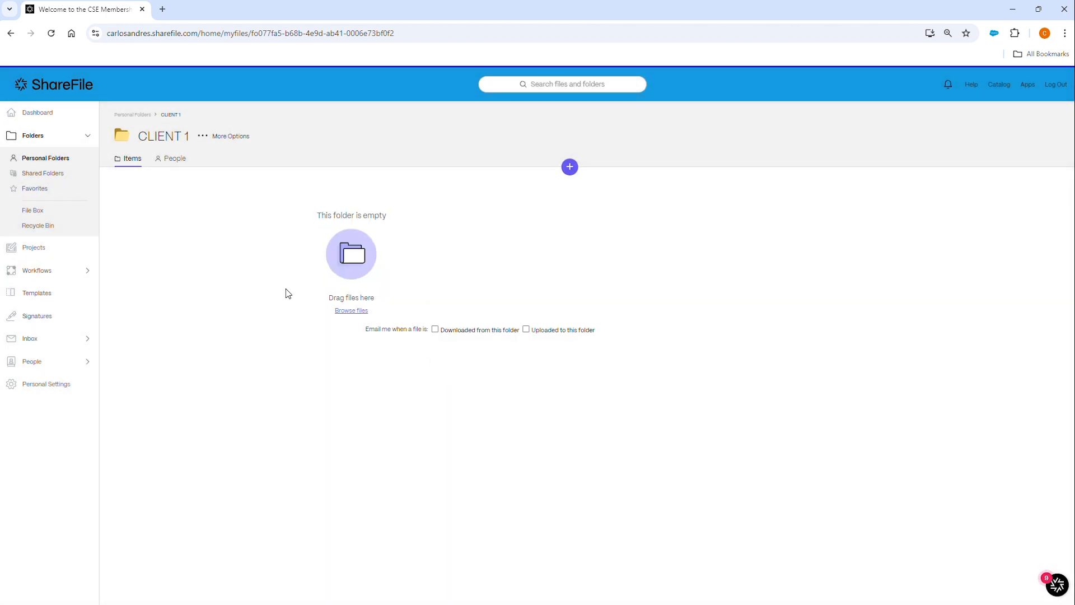
pyautogui.click(42, 231)
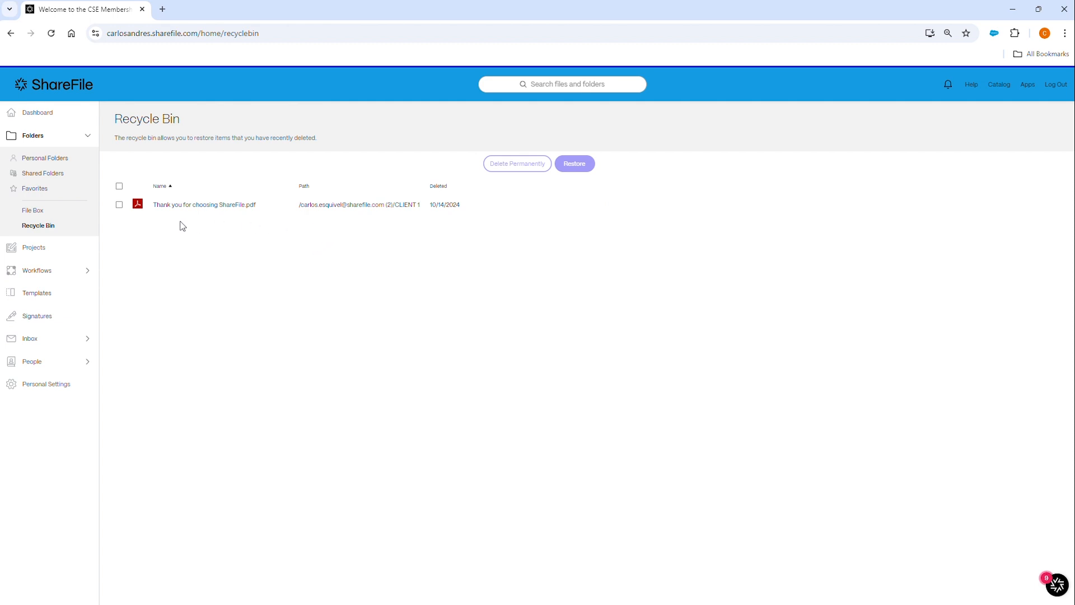
# Restore Thank you for choosing ShareFile.pdf from the Recycle Bin and verify it is back in CLIENT 1.
pyautogui.click(120, 206)
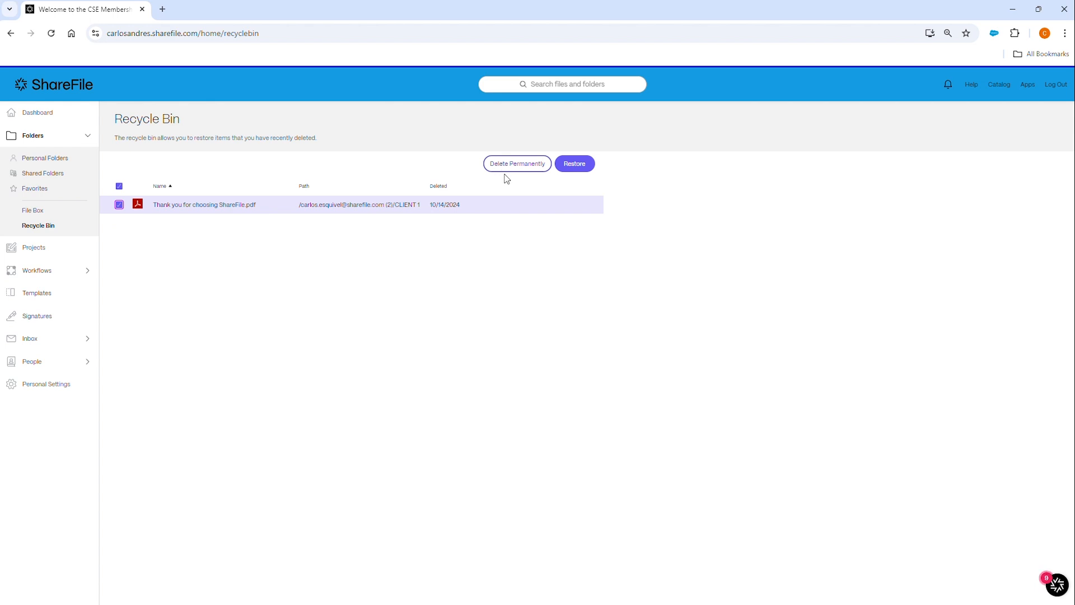
pyautogui.click(577, 165)
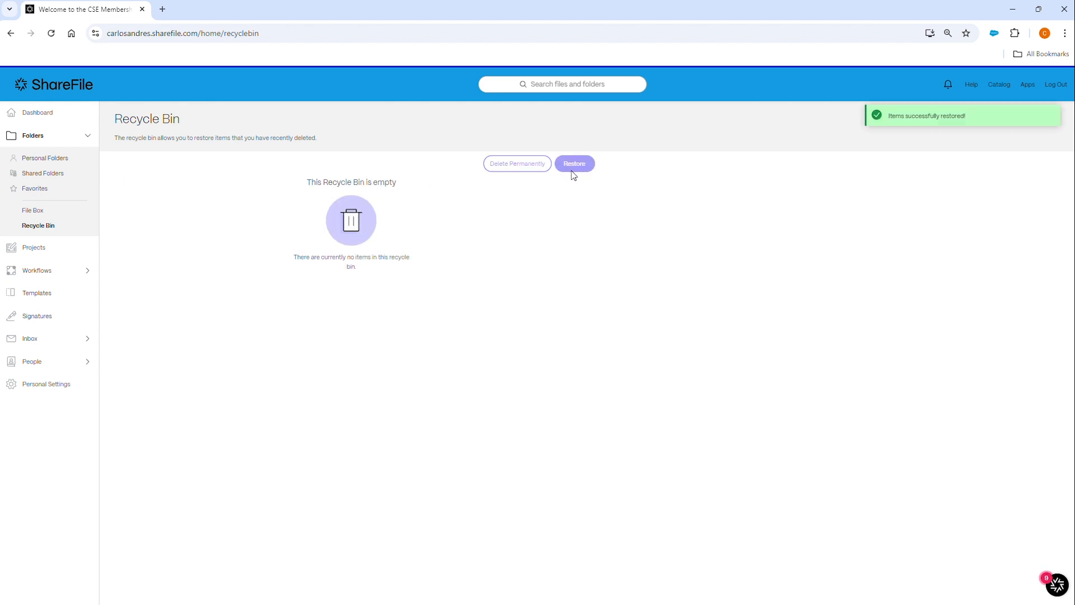
pyautogui.click(44, 163)
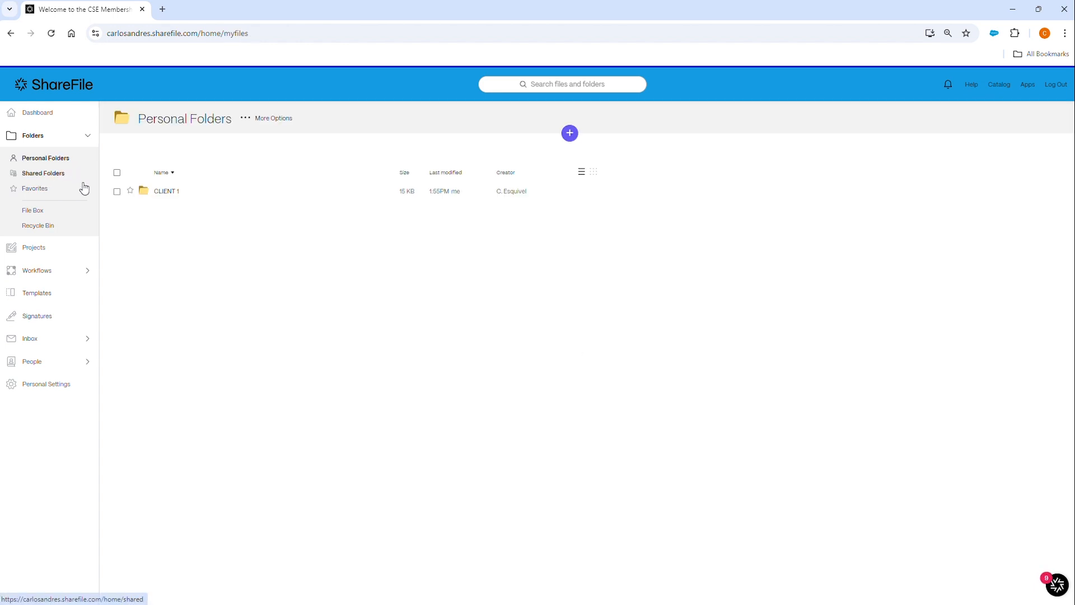
pyautogui.click(163, 192)
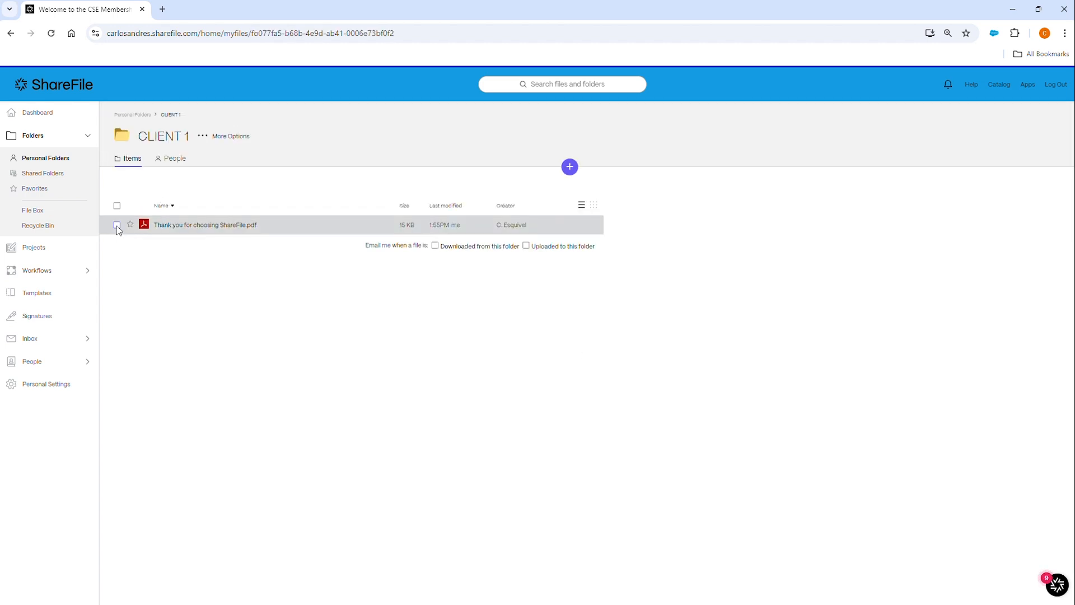
pyautogui.click(117, 225)
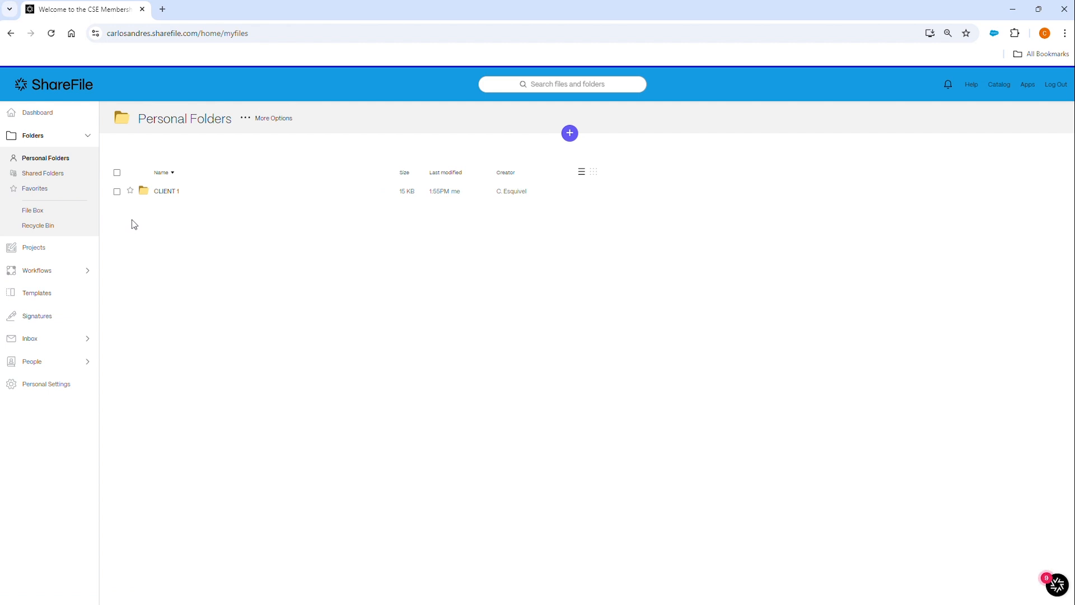
# Open the File Box and review its add-files options and 180-day expiration policy.
pyautogui.click(31, 213)
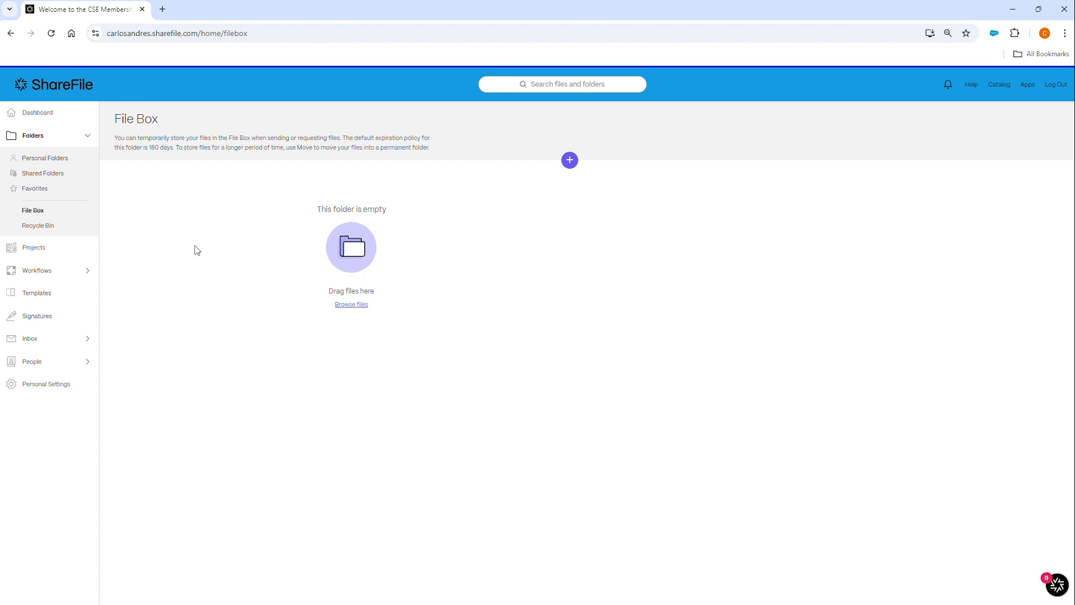
pyautogui.click(568, 160)
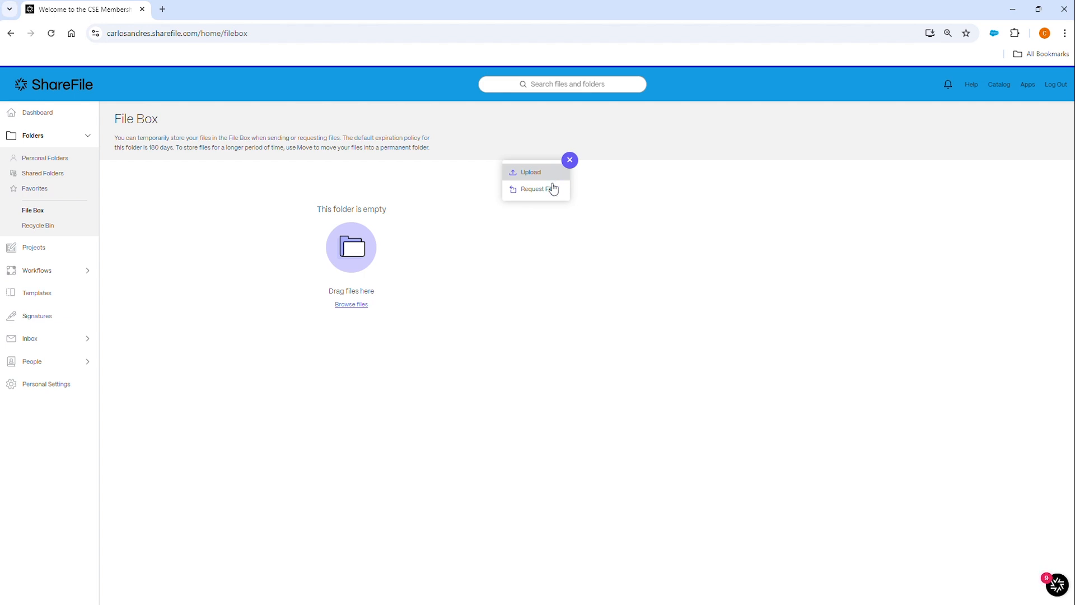
pyautogui.click(412, 182)
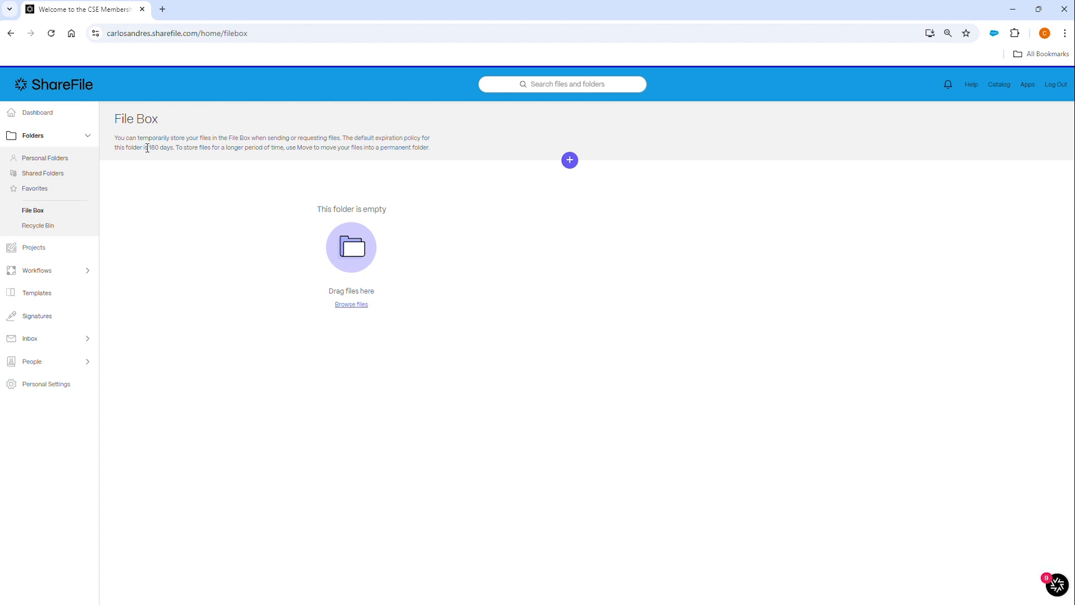
pyautogui.moveTo(148, 148); pyautogui.dragTo(174, 148)
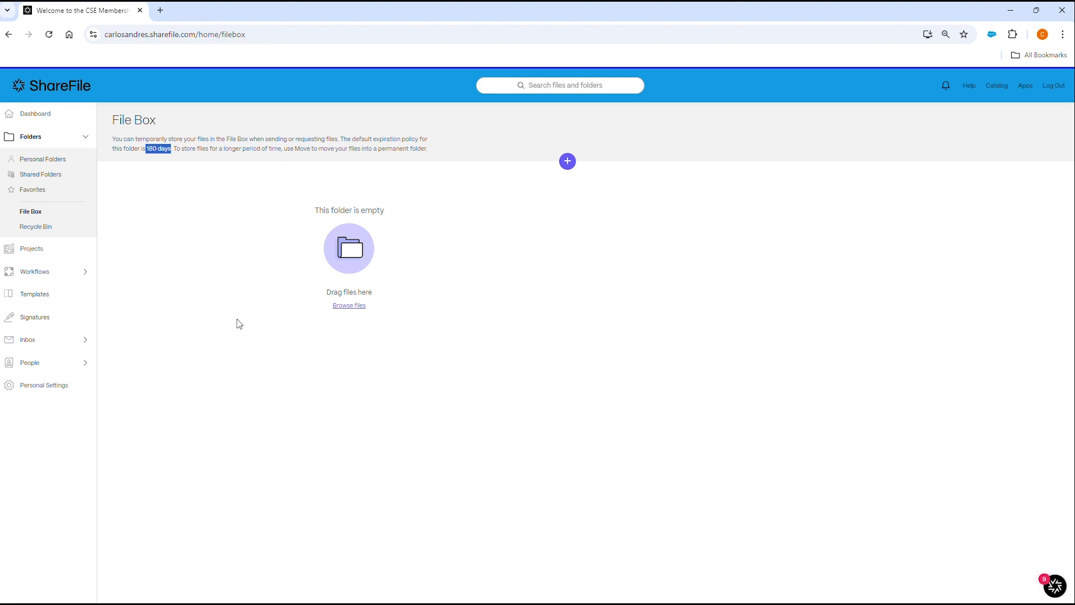
pyautogui.click(244, 268)
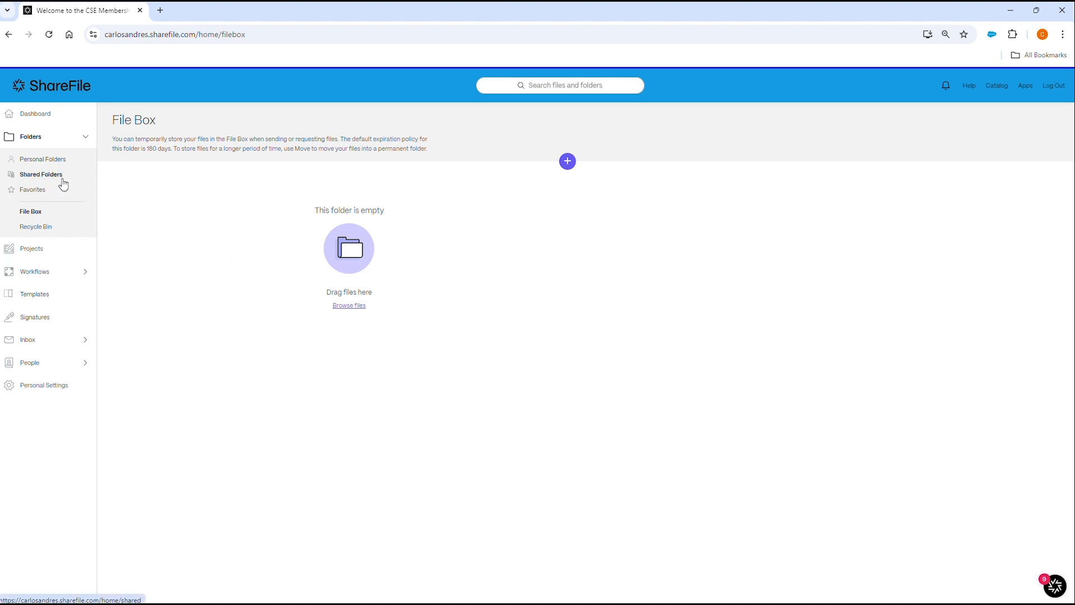
# Start a File Box file request to specific people, adding the matching contact as recipient.
pyautogui.click(568, 161)
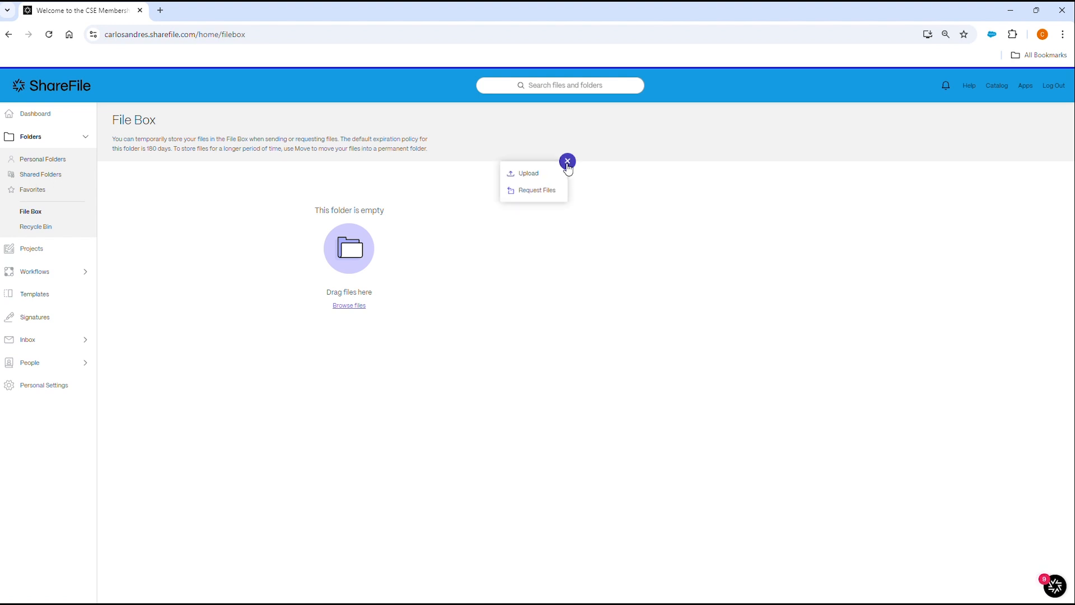
pyautogui.click(527, 192)
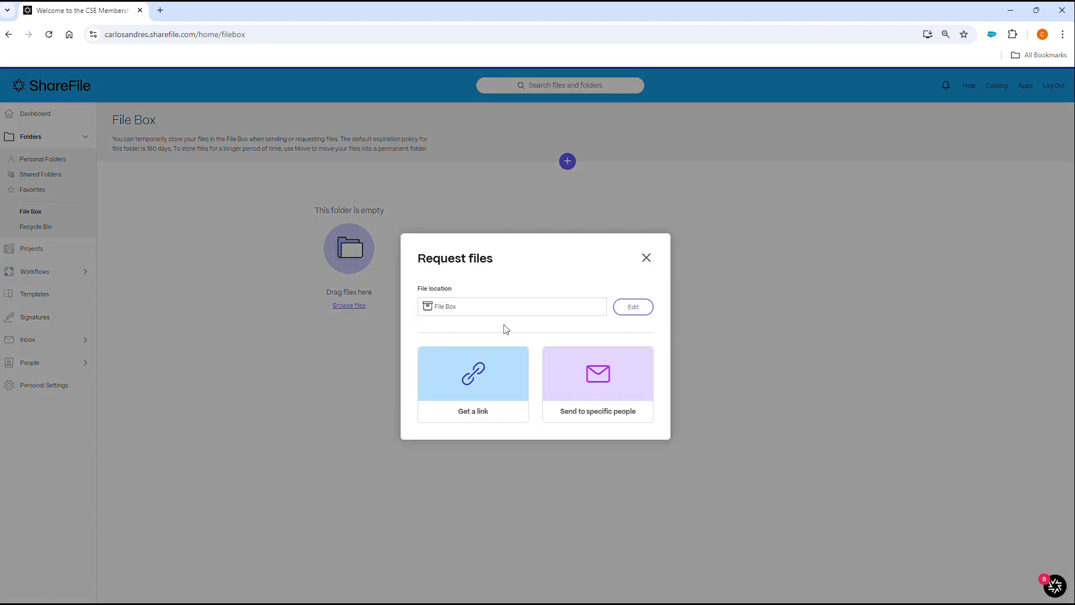
pyautogui.click(589, 417)
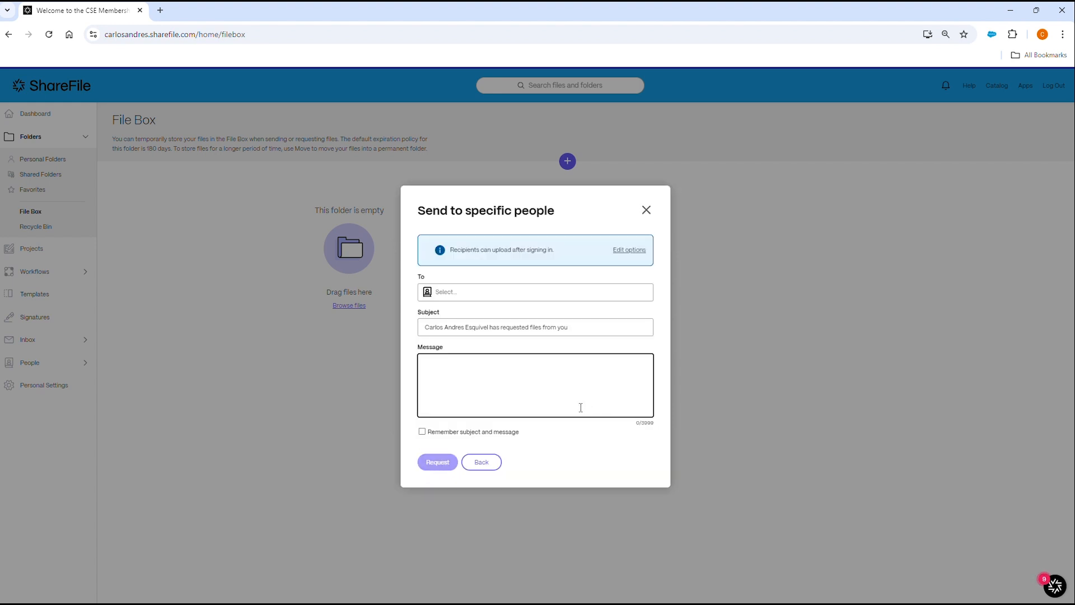
pyautogui.click(480, 288)
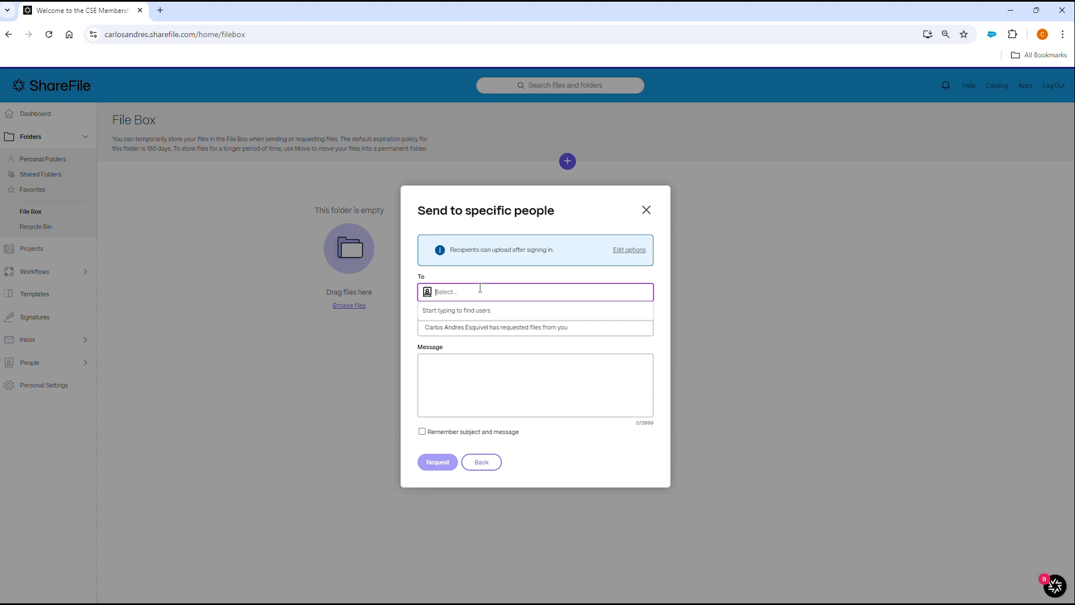
pyautogui.write('delia')
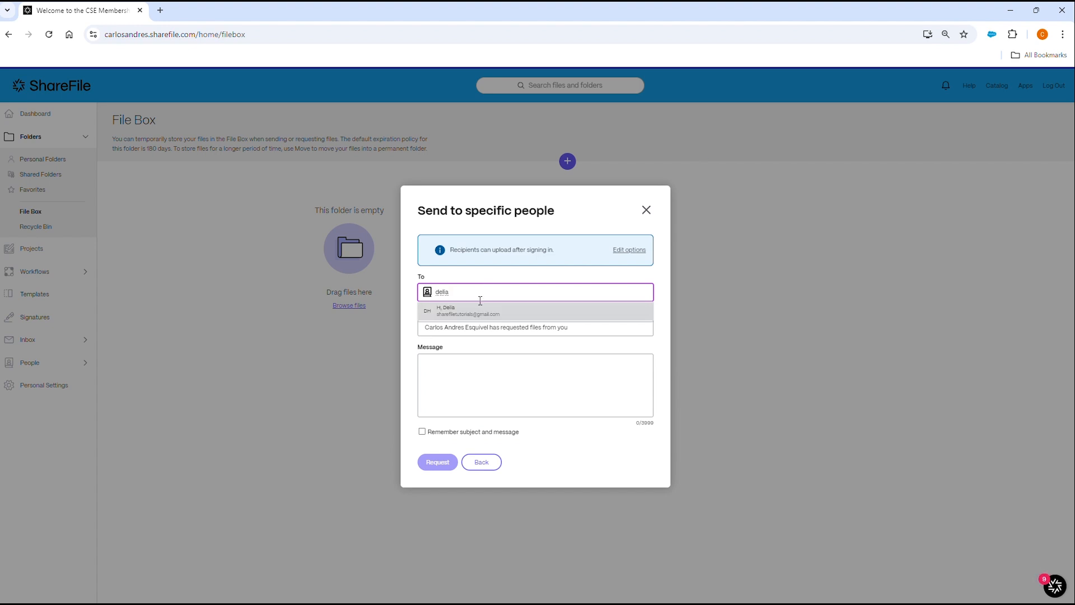
pyautogui.click(479, 312)
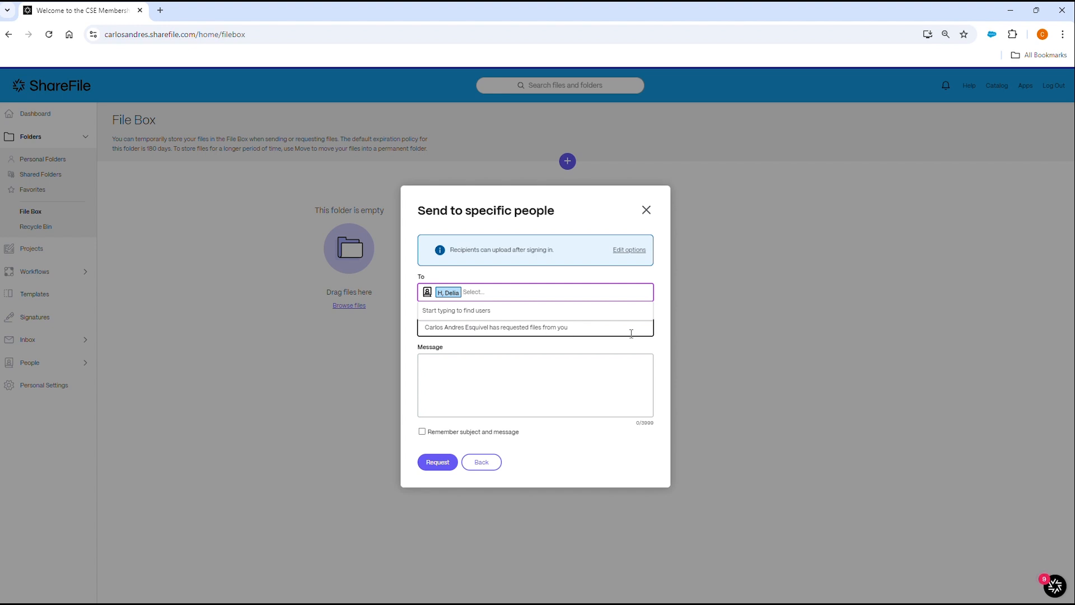
pyautogui.click(669, 360)
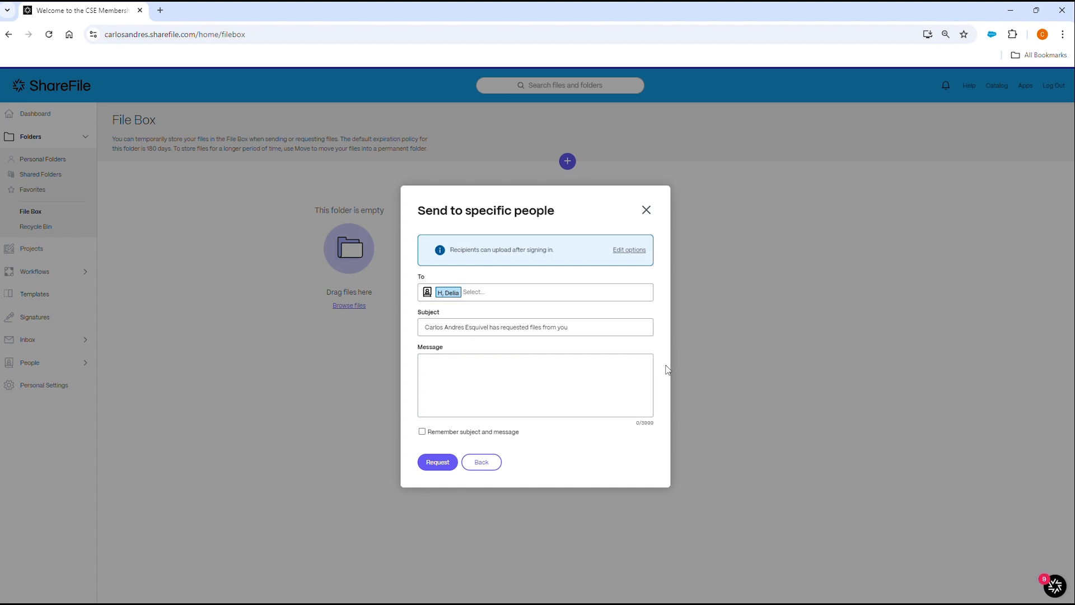
# Save the request's access options, then follow the request email's upload link as the client.
pyautogui.click(628, 251)
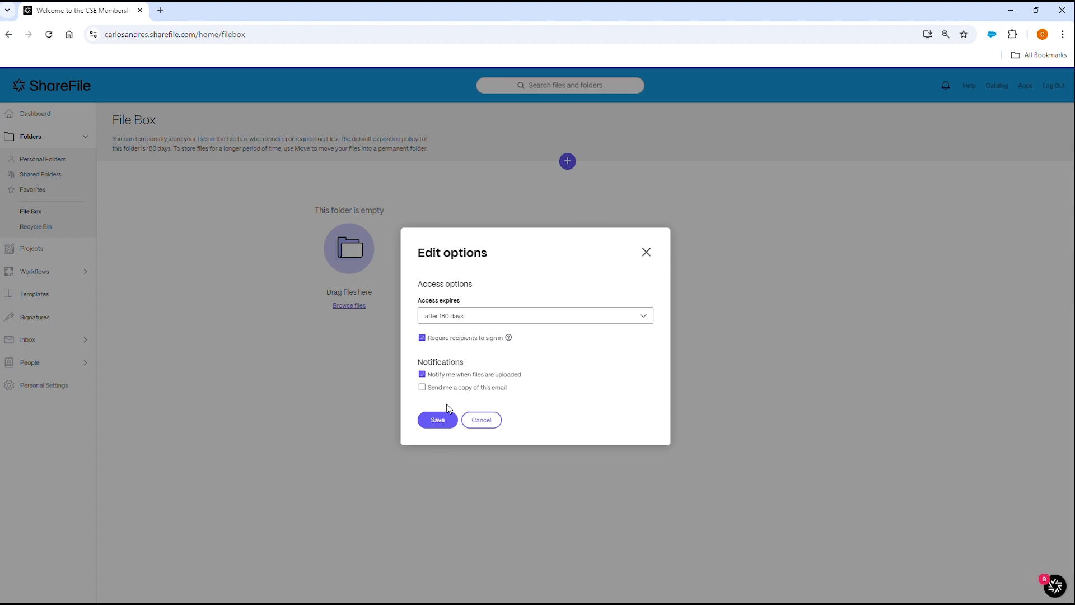
pyautogui.click(439, 427)
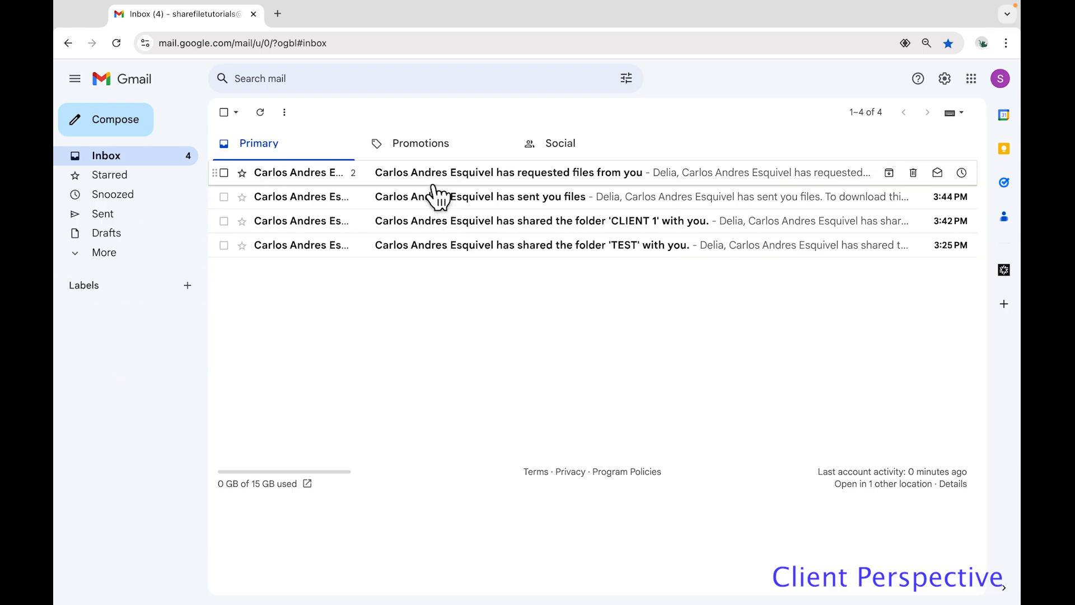
pyautogui.click(433, 180)
pyautogui.click(457, 386)
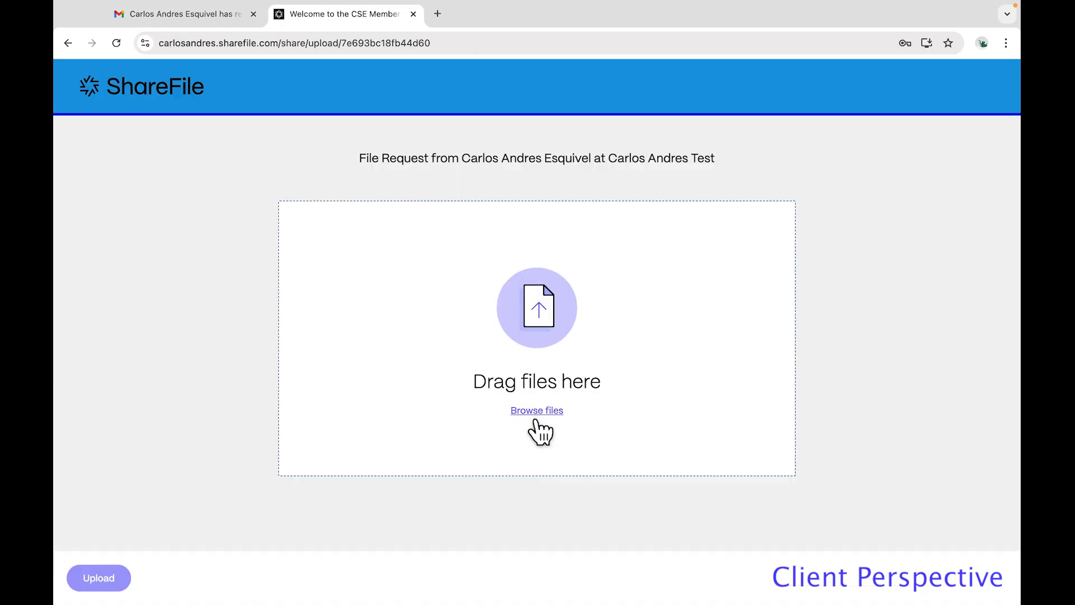
# Upload Sample PDF.pdf from the Forms folder through the client's file request page.
pyautogui.click(529, 413)
pyautogui.doubleClick(432, 313)
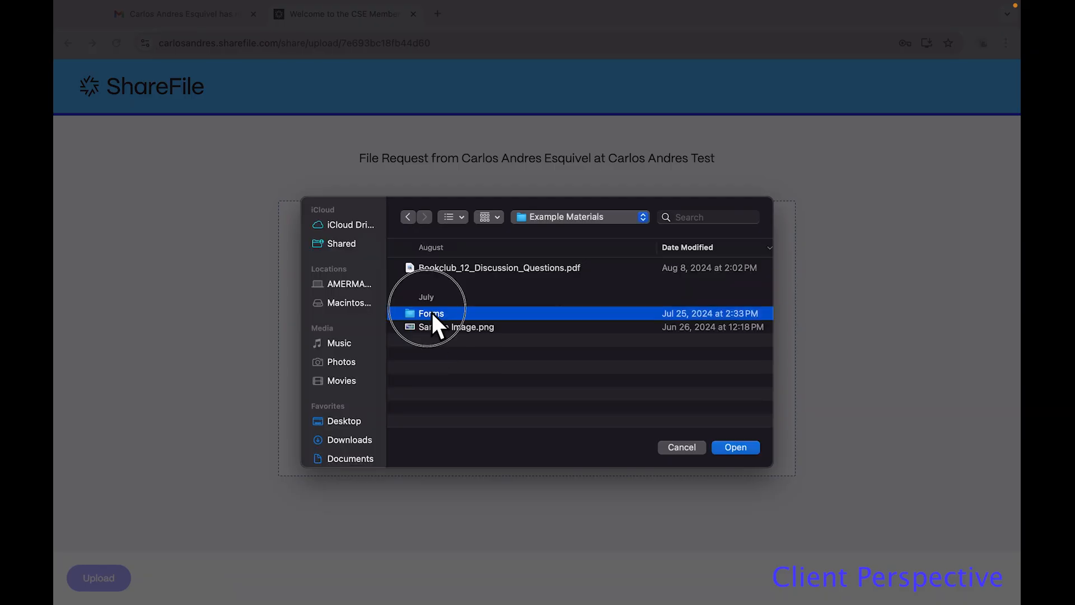
pyautogui.click(502, 267)
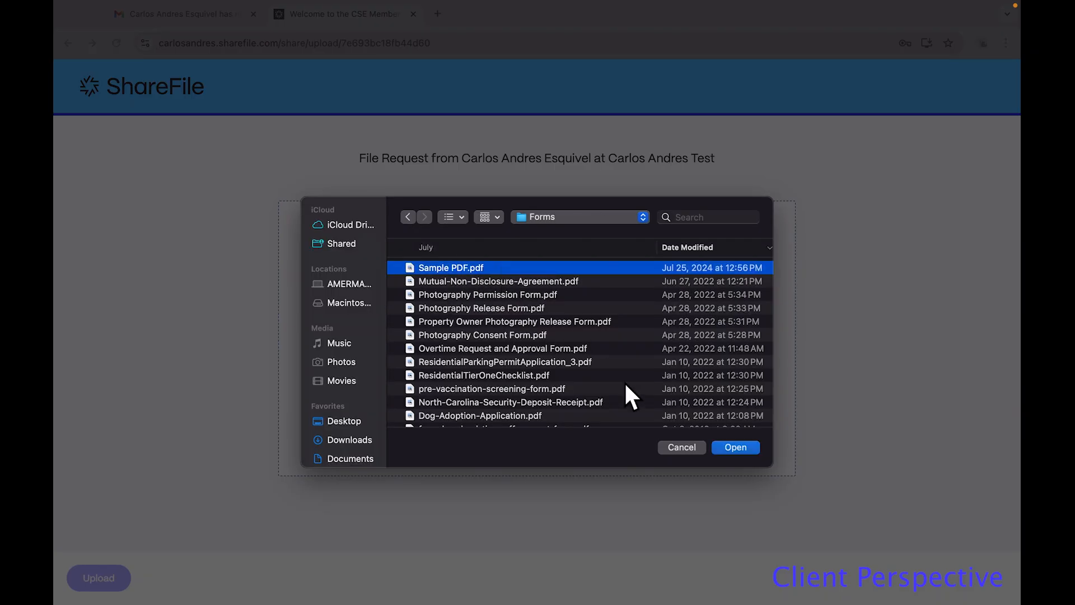
pyautogui.click(745, 451)
pyautogui.click(100, 579)
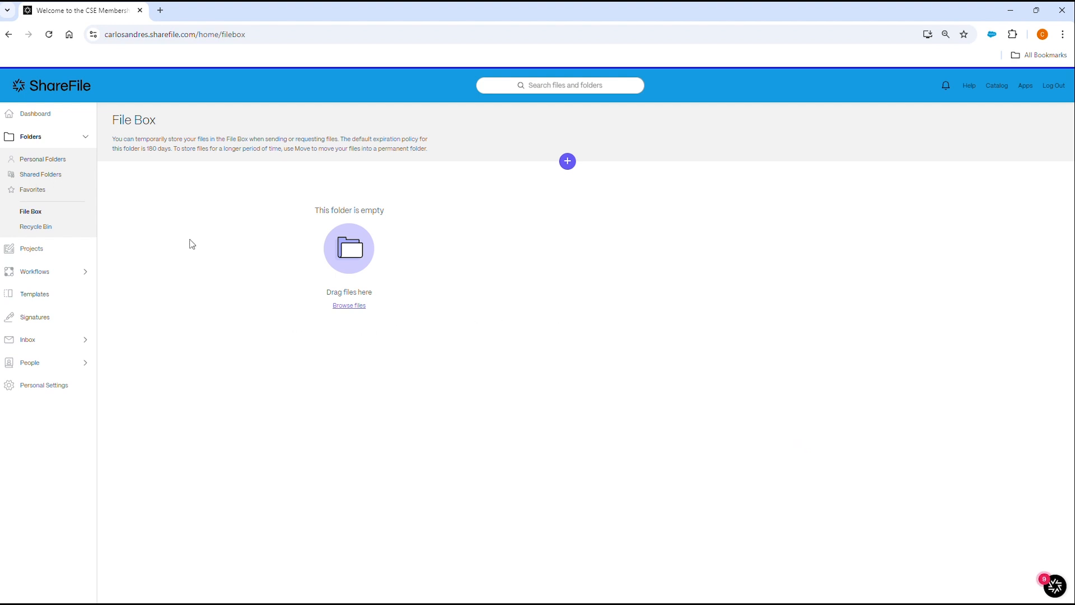
# Reload the File Box so Sample PDF.pdf (254 KB, expiring 04/12/2025) appears, and bring up its More actions.
pyautogui.click(48, 37)
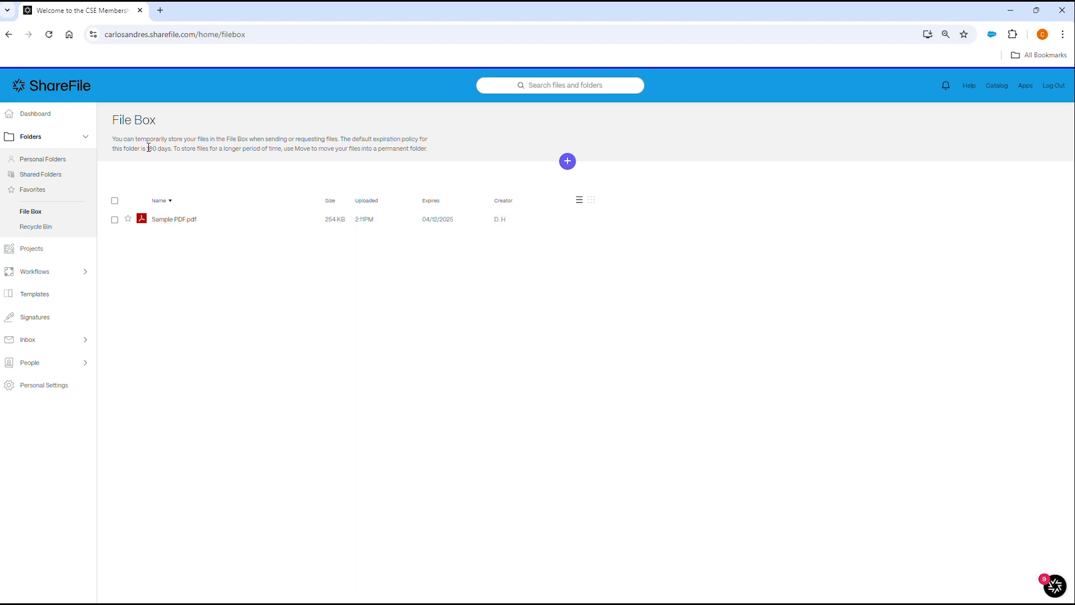
pyautogui.moveTo(148, 148); pyautogui.dragTo(173, 149)
pyautogui.click(170, 255)
pyautogui.click(115, 220)
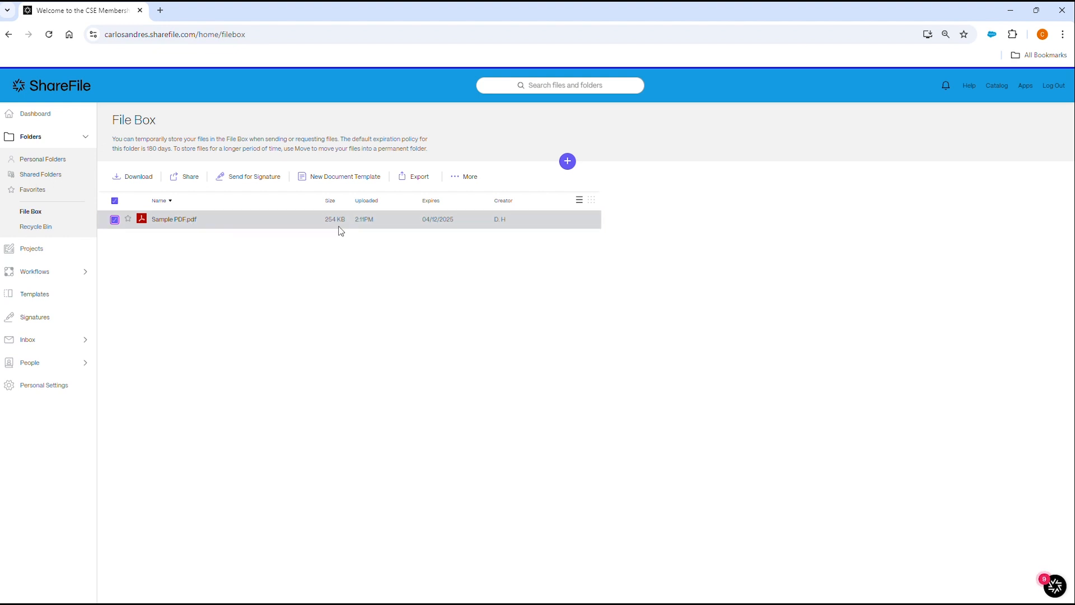
pyautogui.click(455, 177)
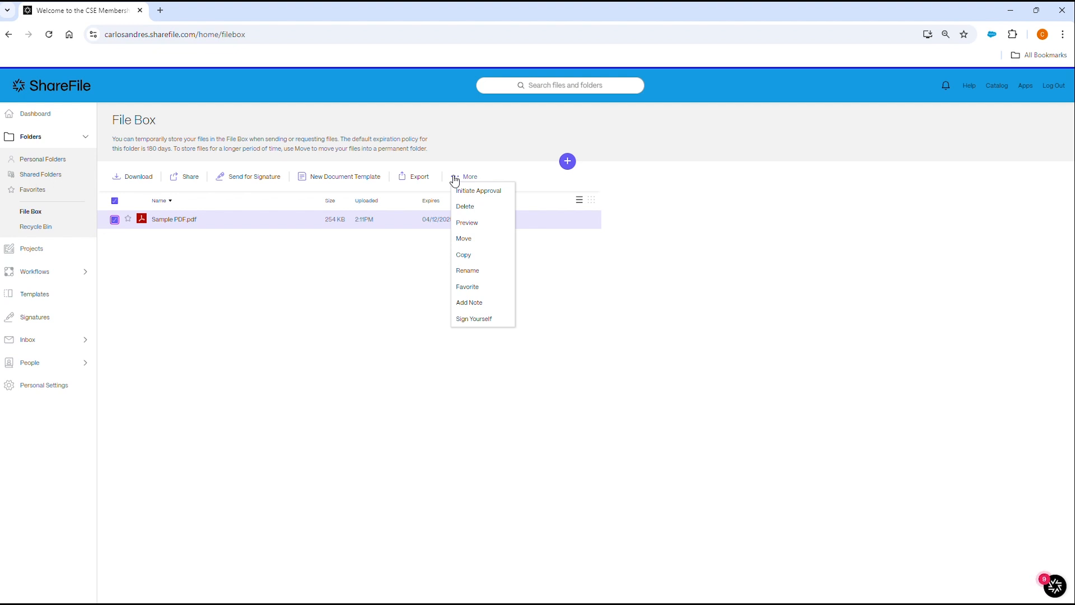
# Move Sample PDF.pdf from the File Box into Personal Folders > CLIENT 1.
pyautogui.click(464, 238)
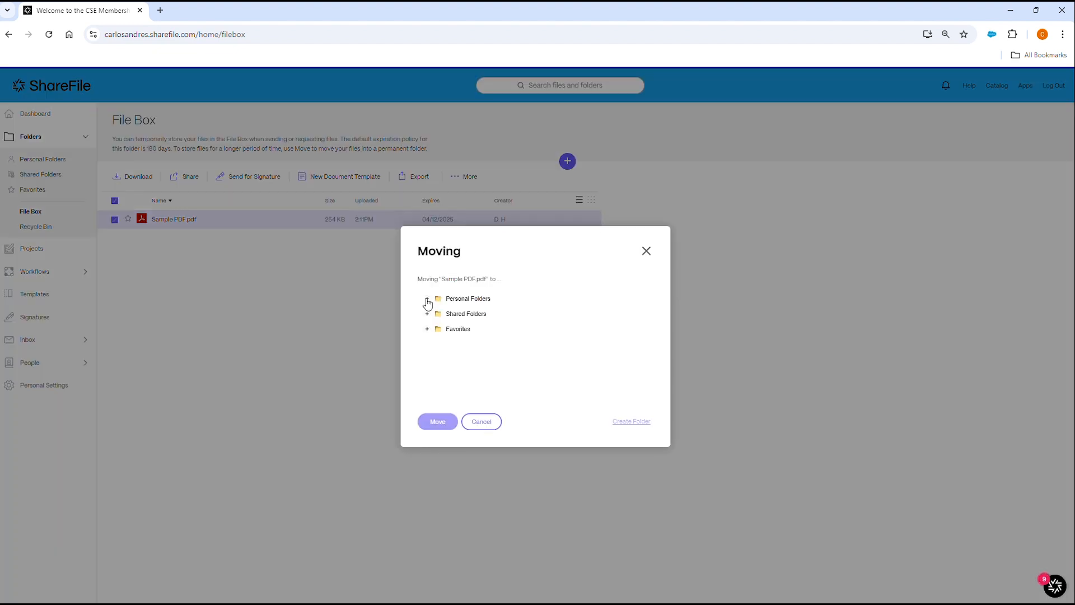
pyautogui.click(427, 299)
pyautogui.click(435, 315)
pyautogui.click(463, 320)
pyautogui.click(435, 421)
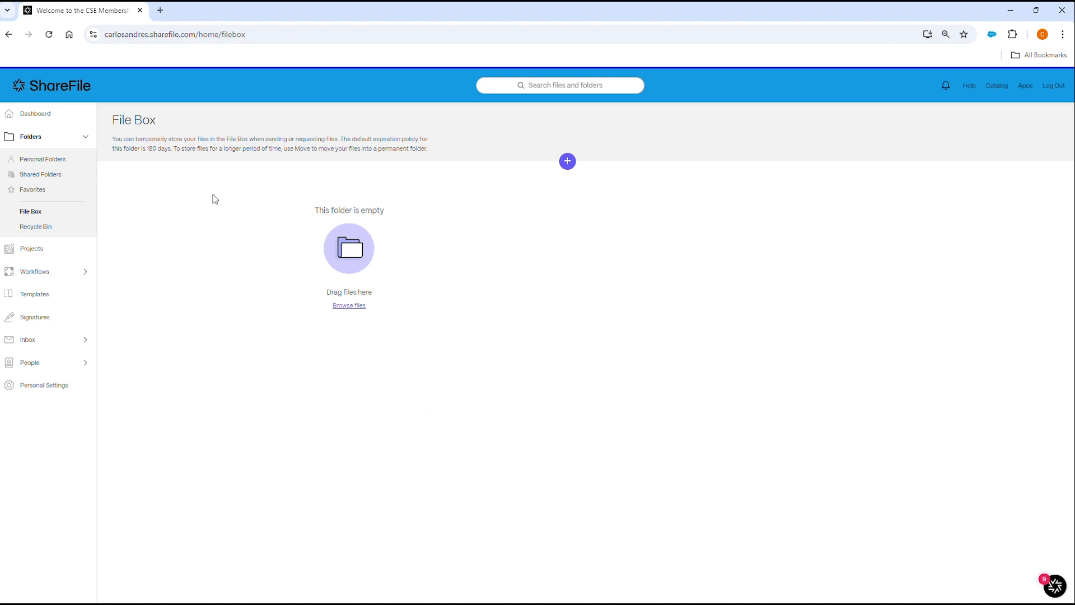
# Check CLIENT 1 under Personal Folders for the moved and restored PDFs.
pyautogui.click(39, 160)
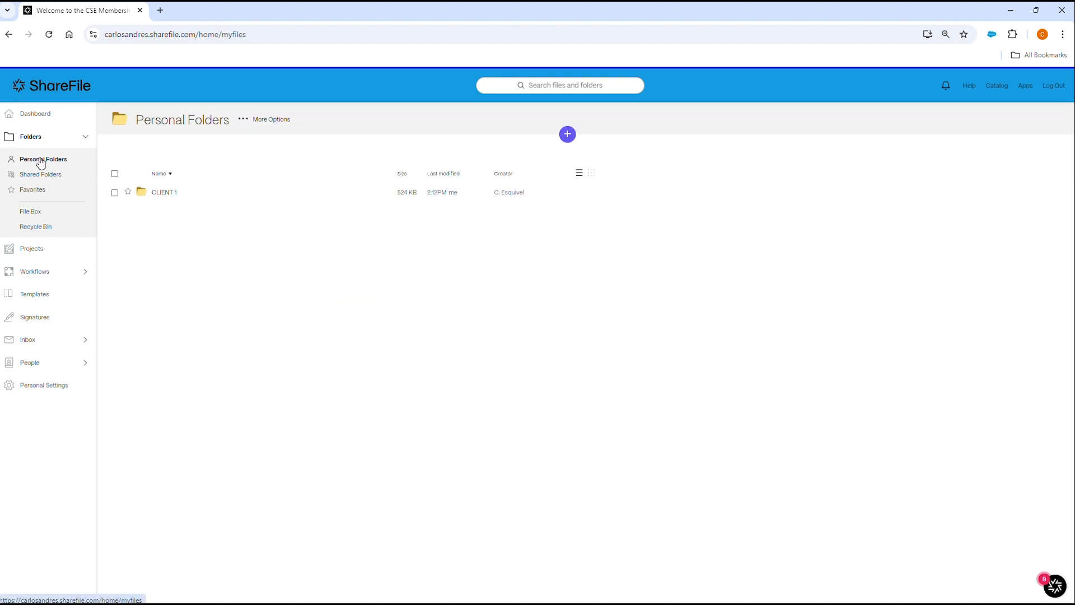
pyautogui.click(164, 193)
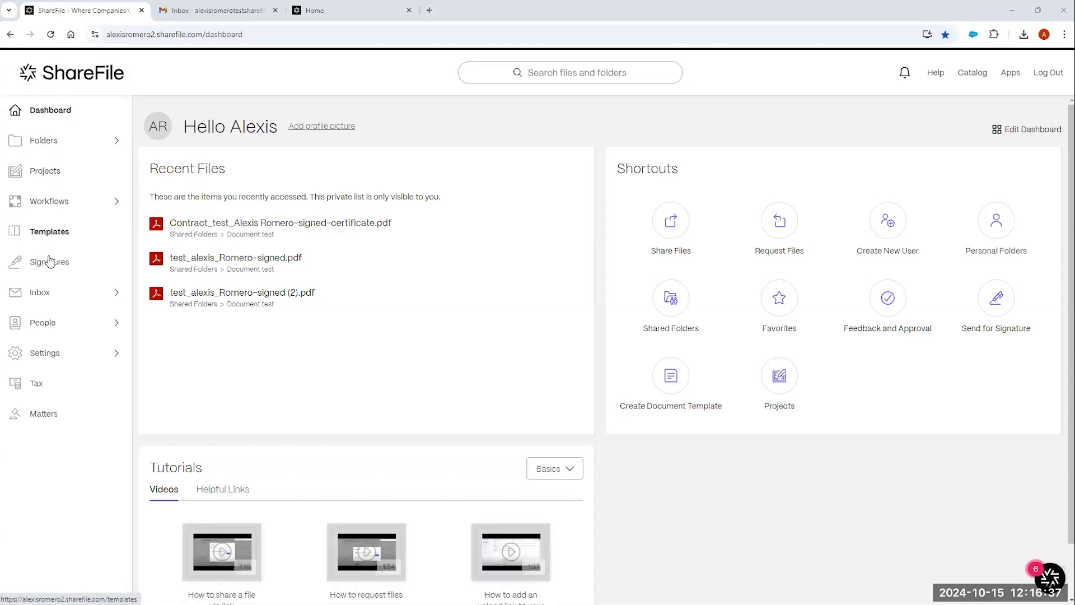
# Go to People > Manage Users Home and choose Create Client.
pyautogui.click(67, 333)
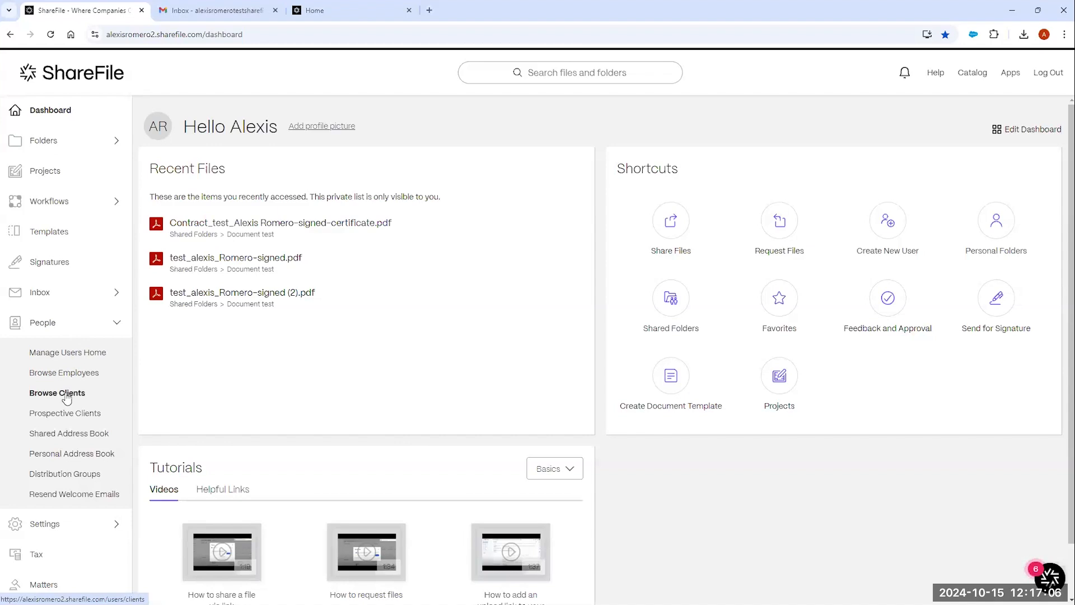
pyautogui.click(68, 360)
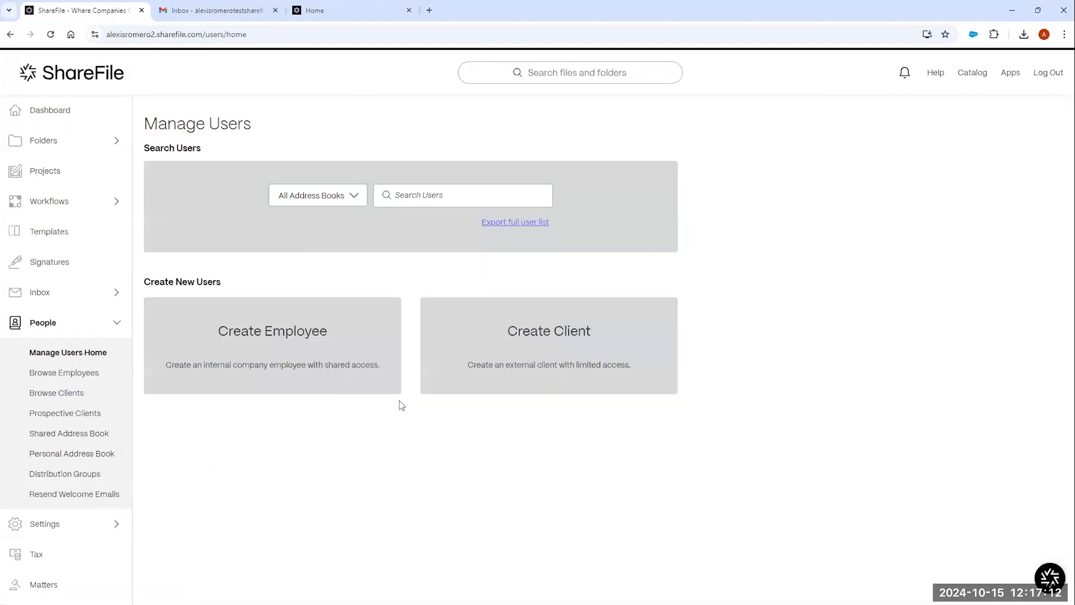
pyautogui.click(526, 347)
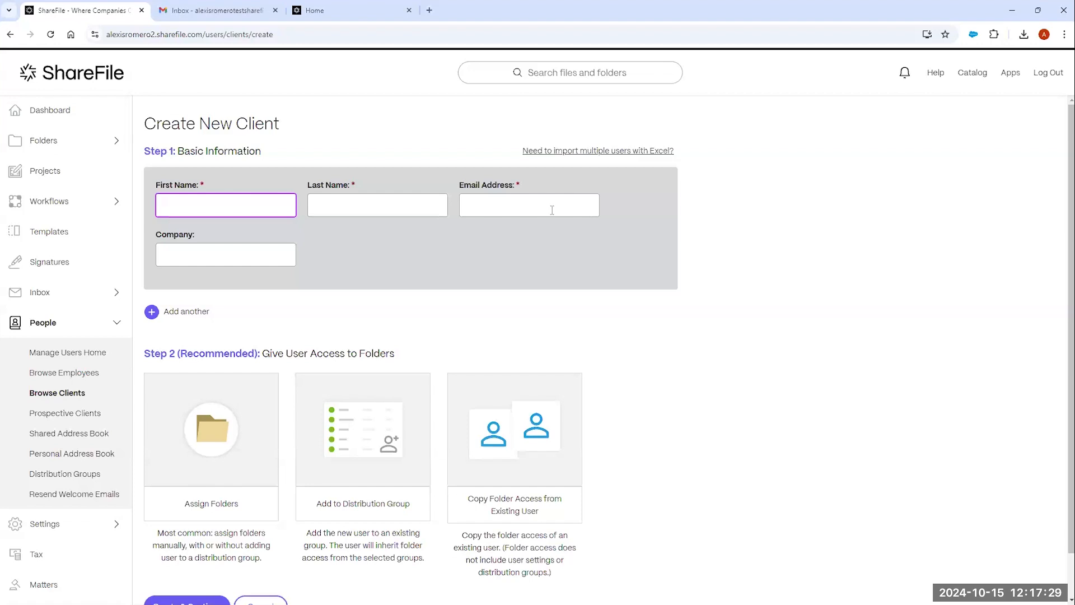
# Open the Excel multi-user import and download its addusers template spreadsheet.
pyautogui.click(520, 157)
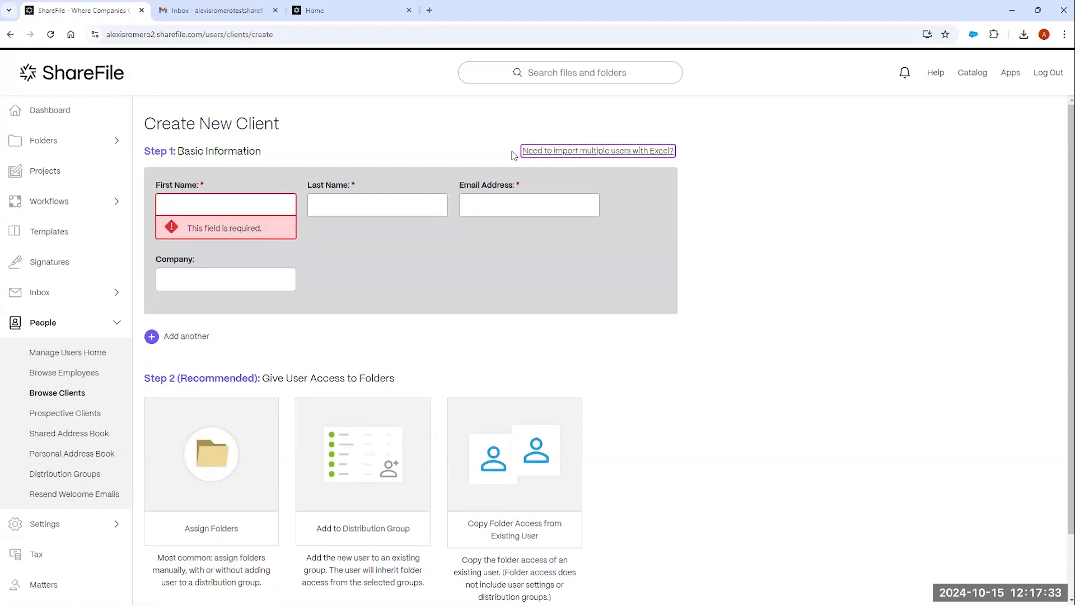
pyautogui.click(583, 158)
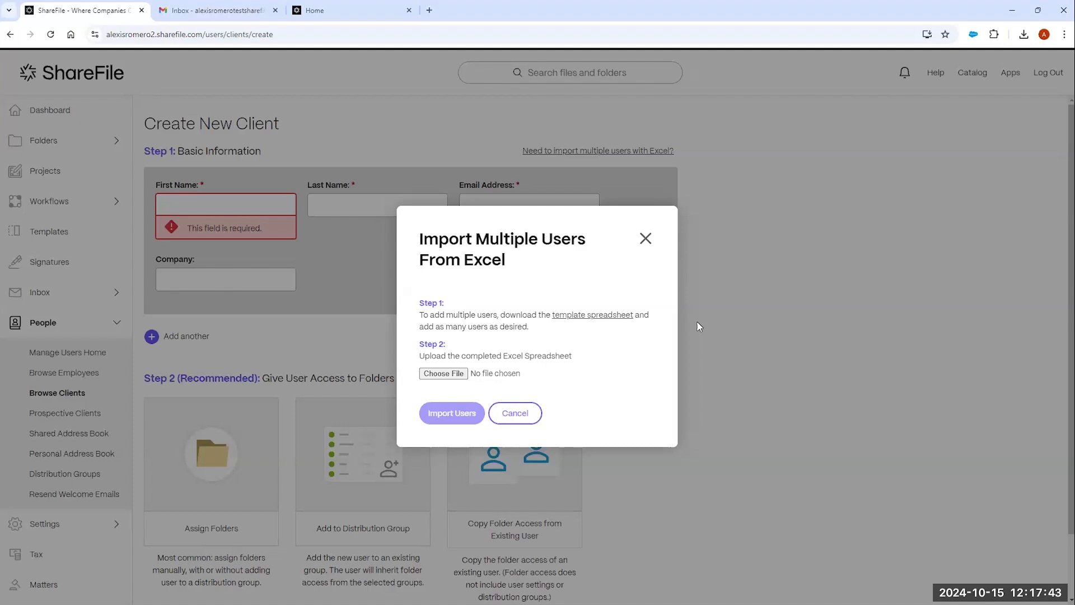
pyautogui.click(611, 318)
# Enable editing on the template, check its FirstName, LastName and Company headers, view addusers (6), then minimize Excel.
pyautogui.click(871, 592)
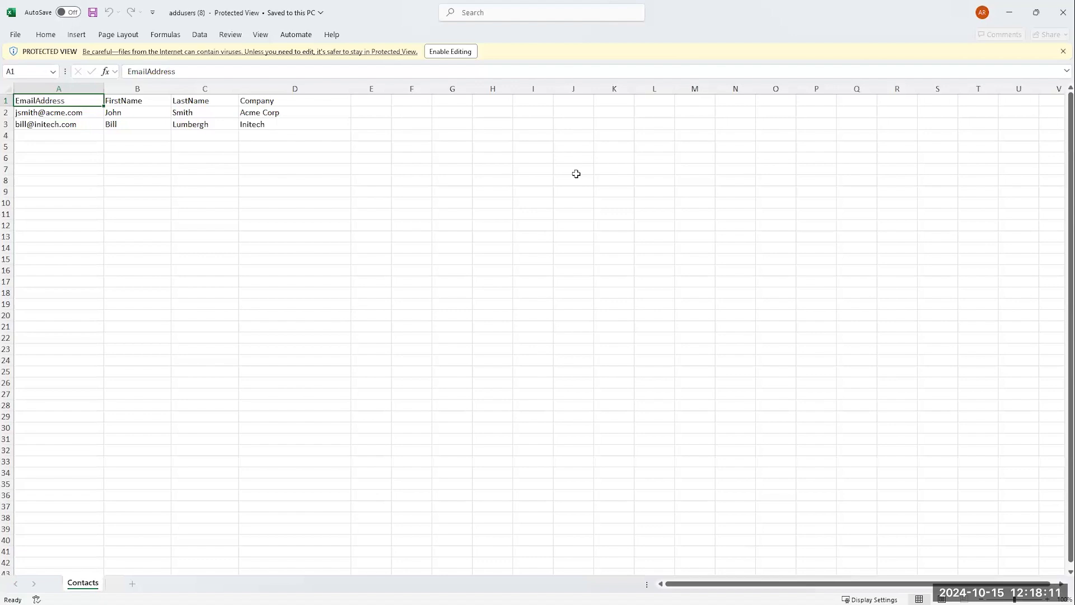
pyautogui.click(450, 51)
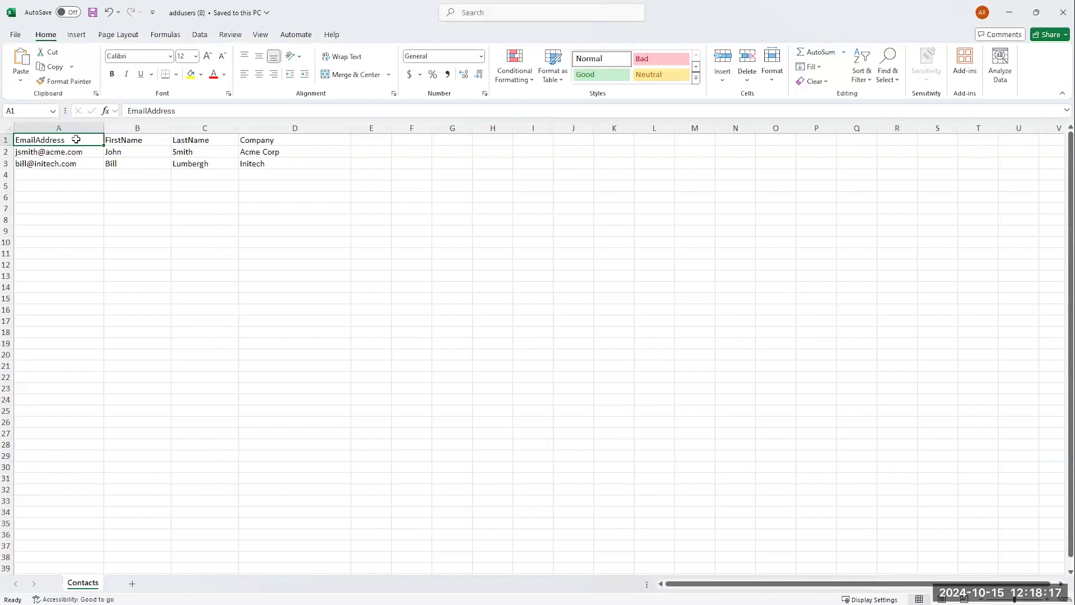
pyautogui.click(135, 137)
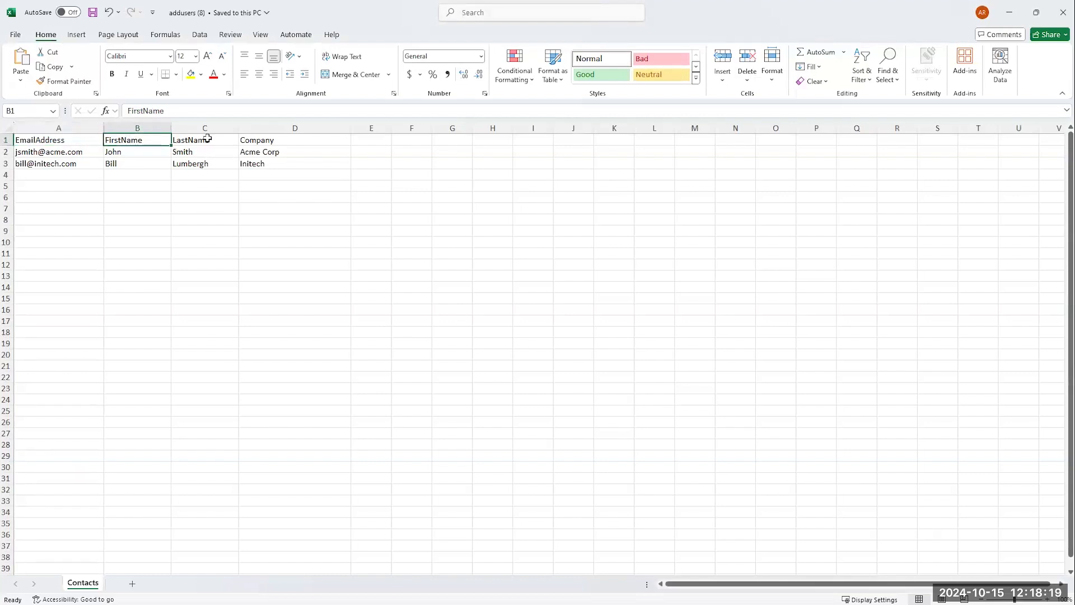
pyautogui.click(206, 137)
pyautogui.click(279, 140)
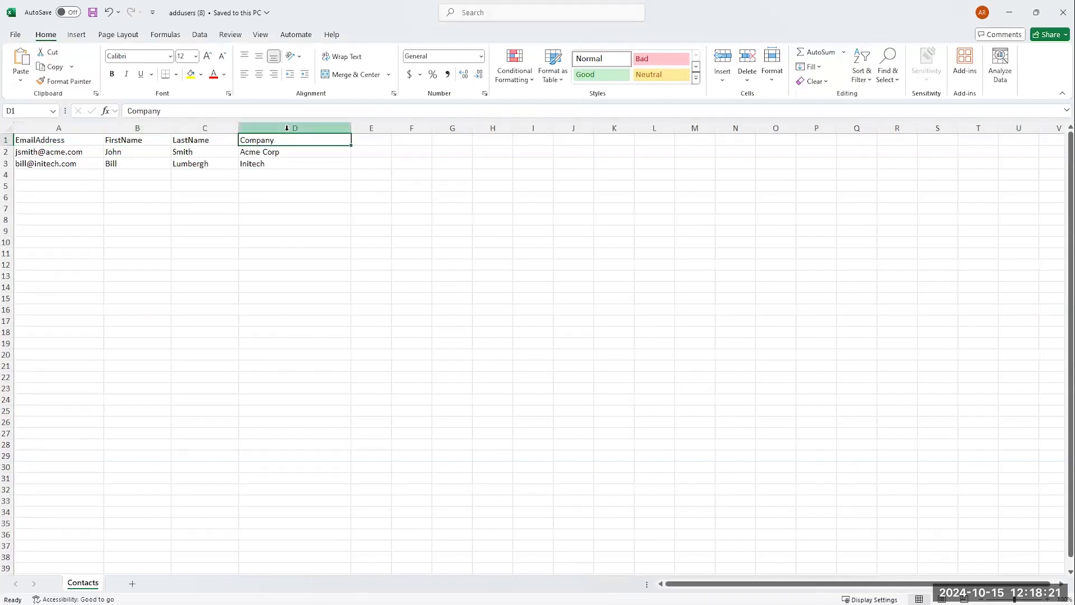
pyautogui.click(1010, 12)
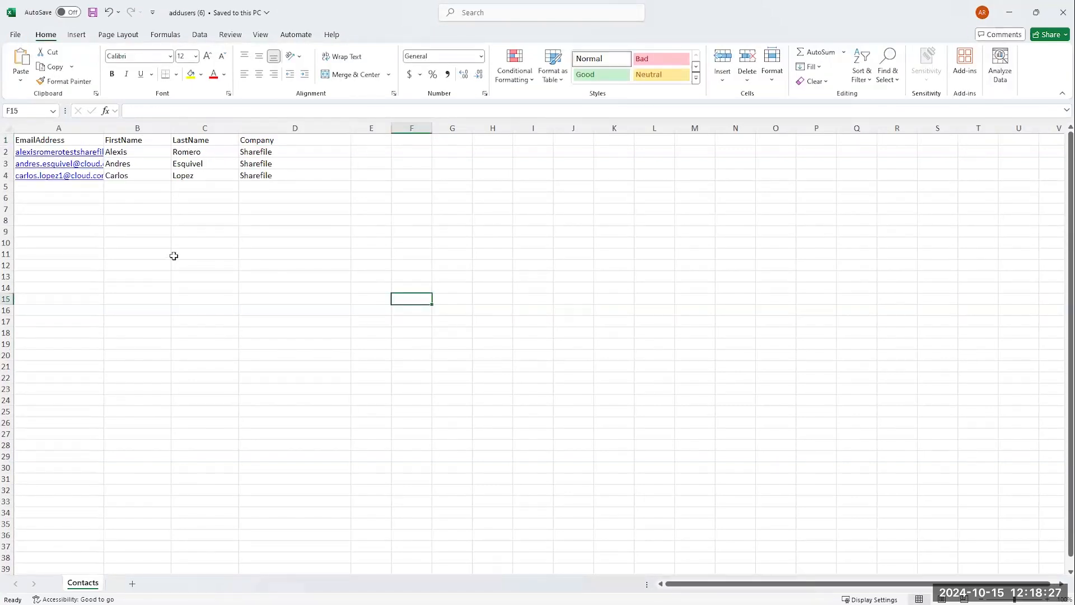
pyautogui.click(1012, 15)
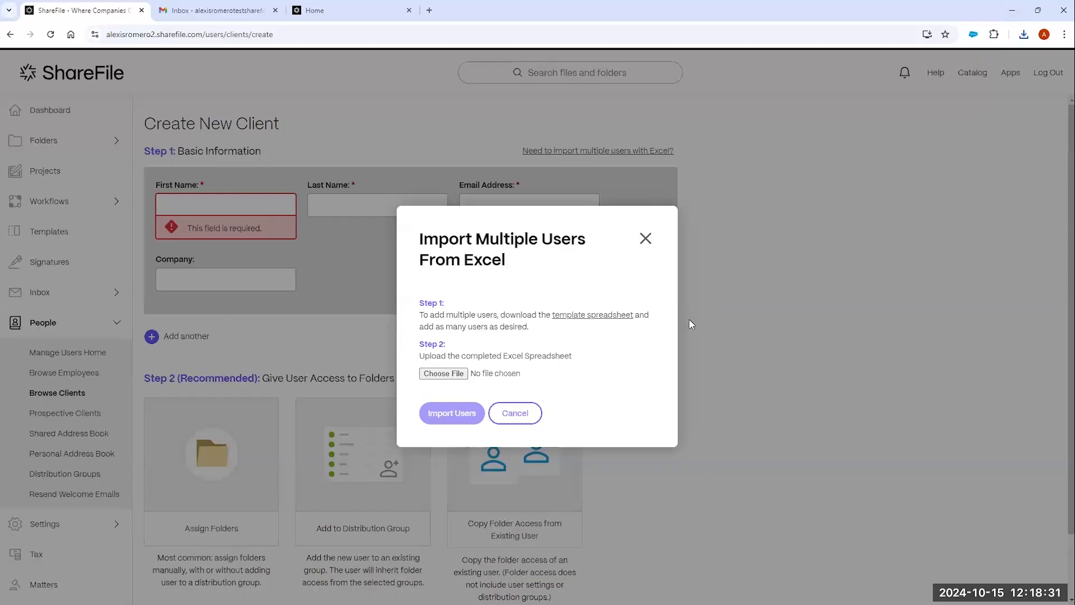
# Upload addusers (6) from Downloads and import its three users into the new-client form.
pyautogui.click(445, 374)
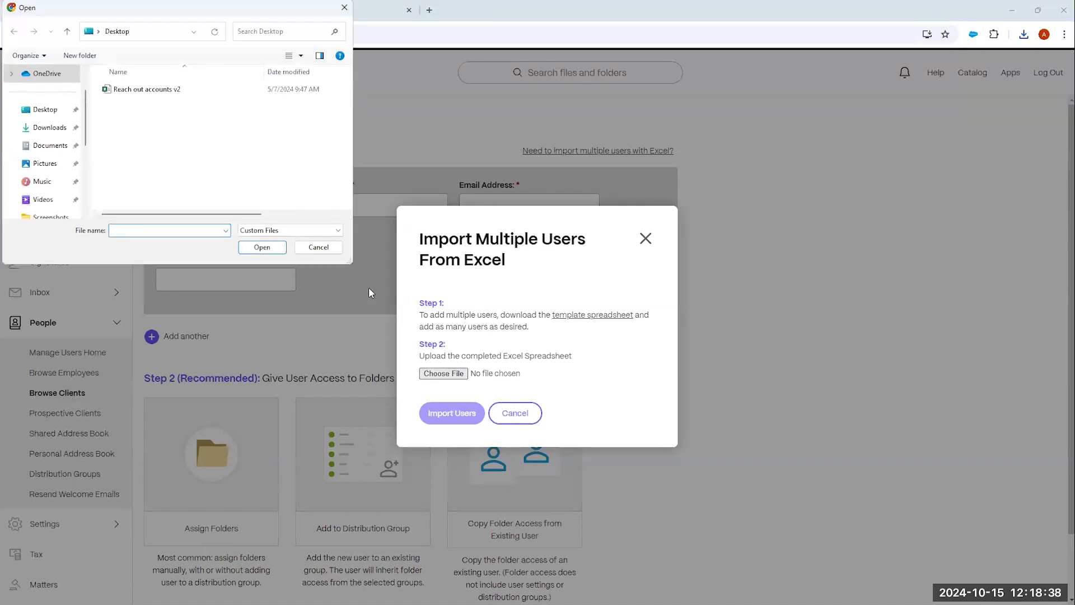
pyautogui.click(49, 128)
pyautogui.click(176, 164)
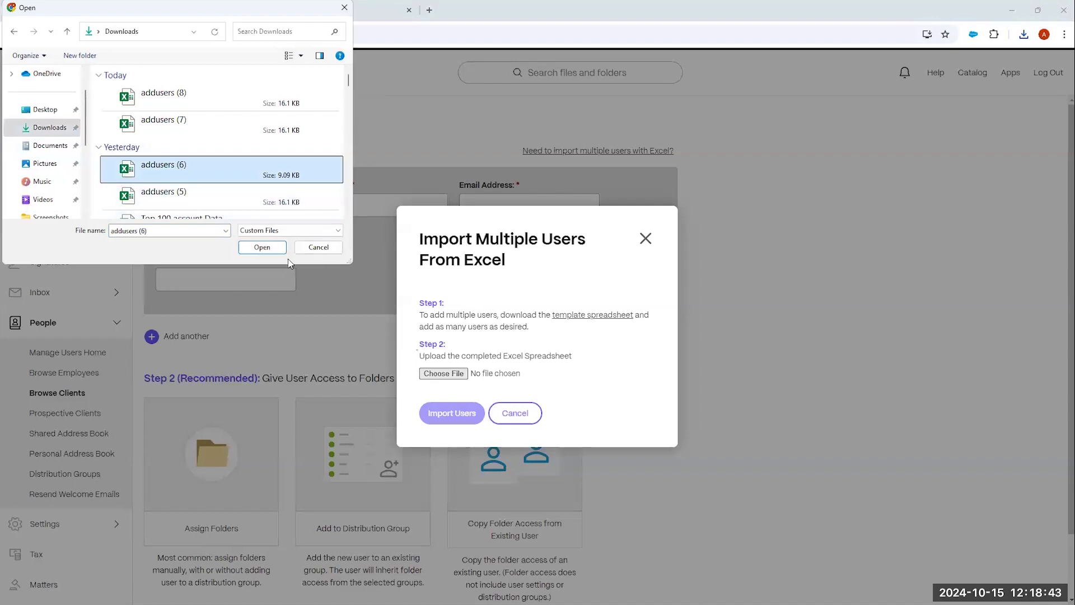
pyautogui.click(263, 248)
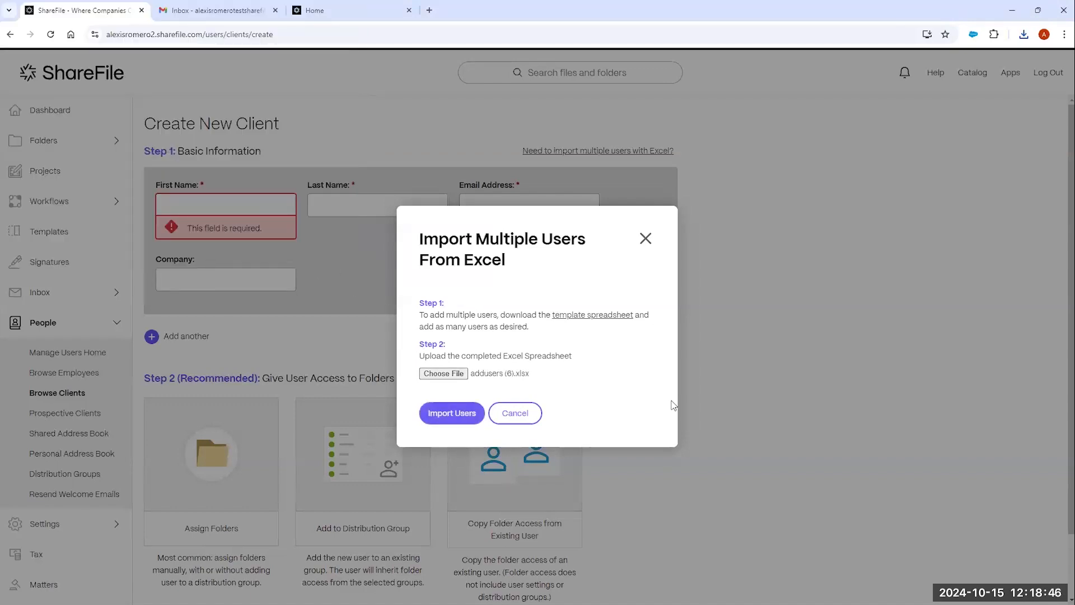
pyautogui.click(455, 415)
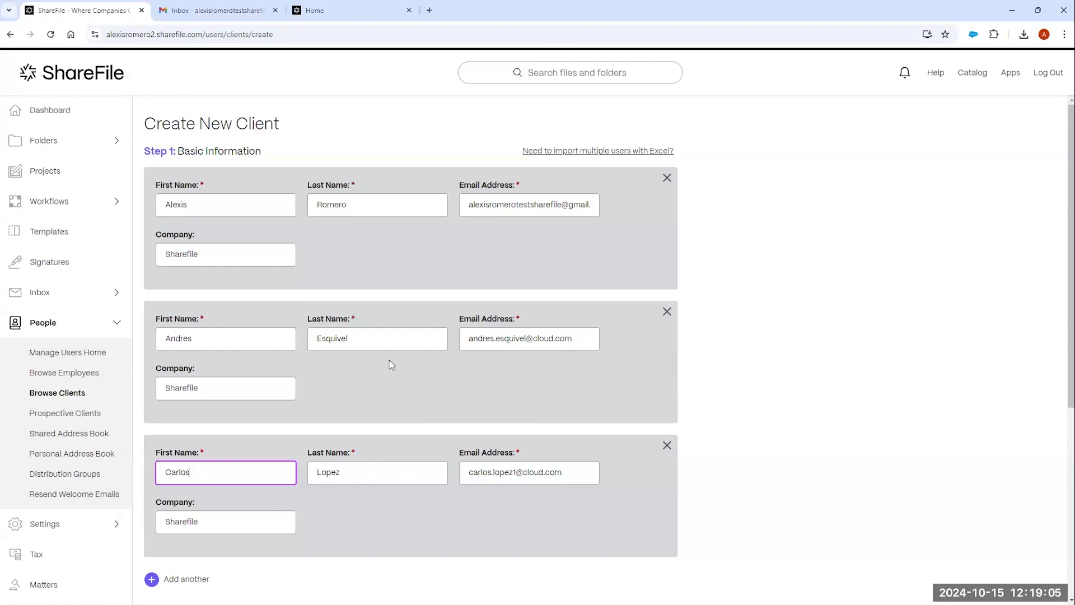
pyautogui.scroll(-5, 391, 362)
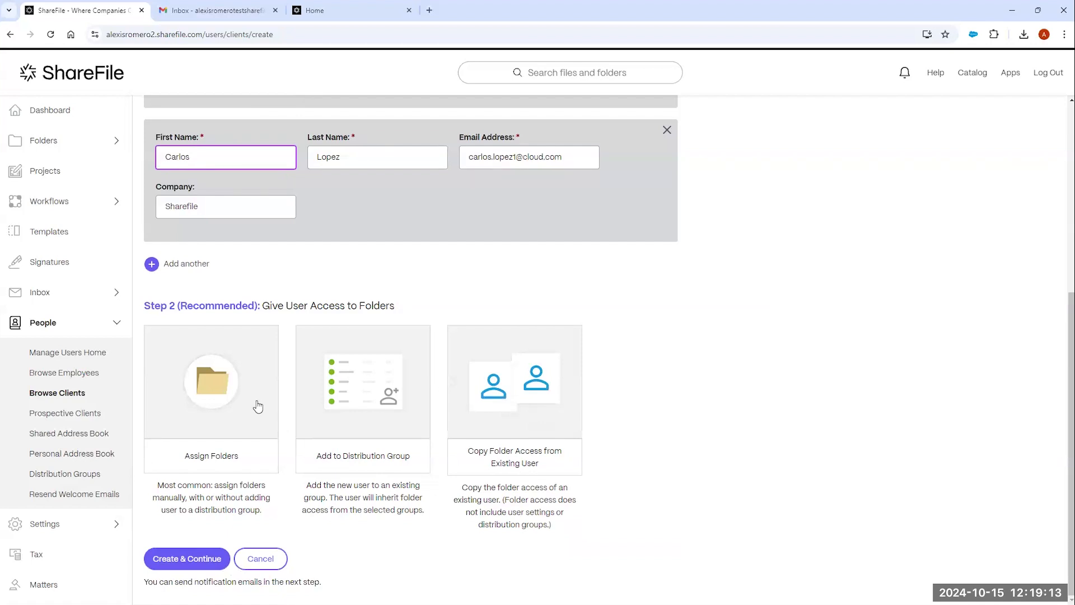
pyautogui.click(256, 401)
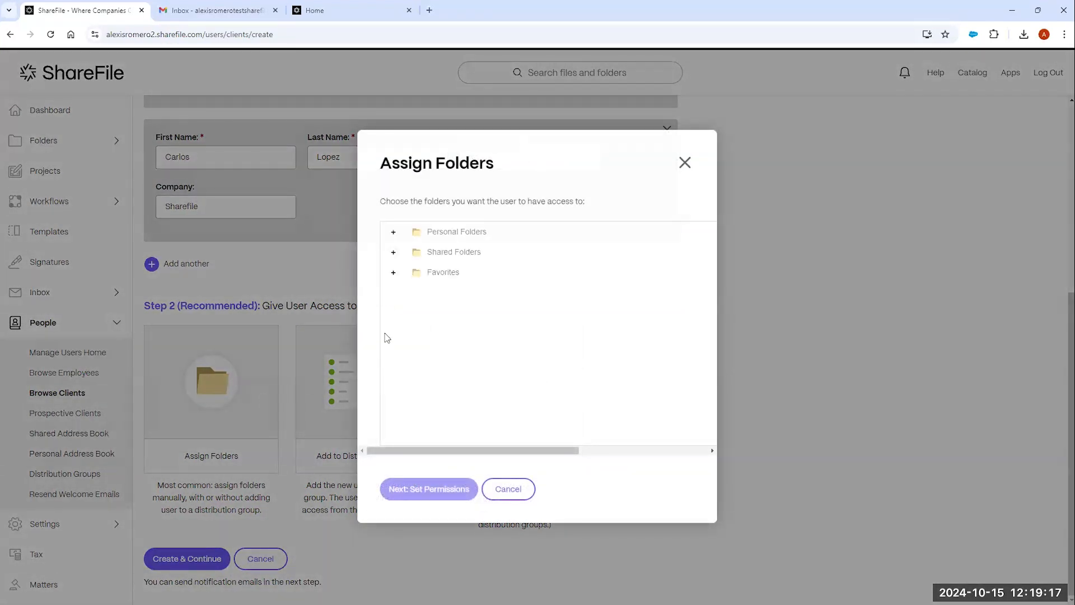
pyautogui.click(393, 252)
pyautogui.click(413, 274)
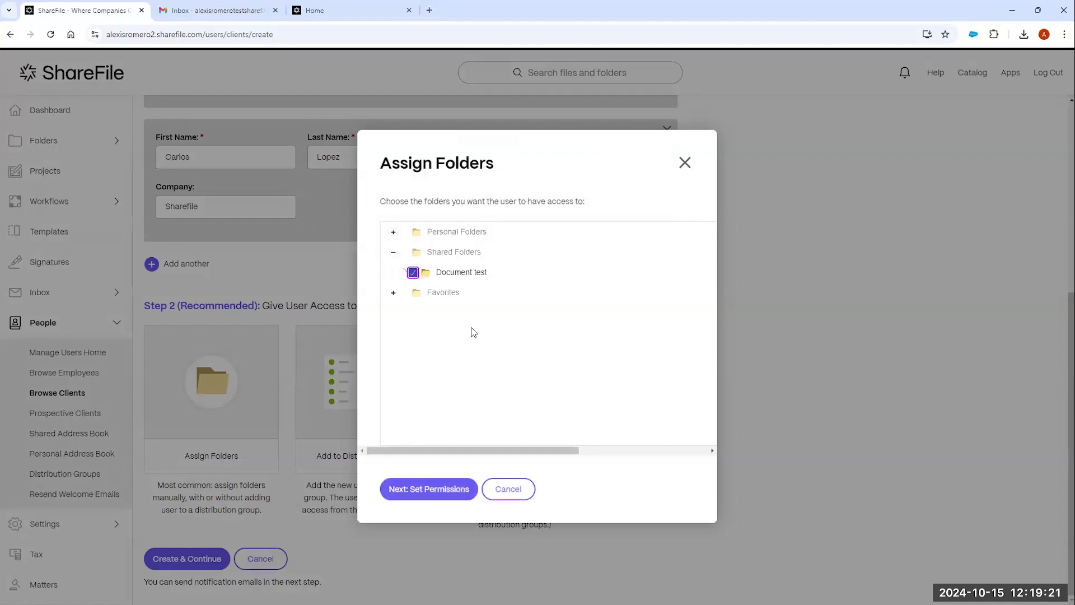
pyautogui.click(496, 490)
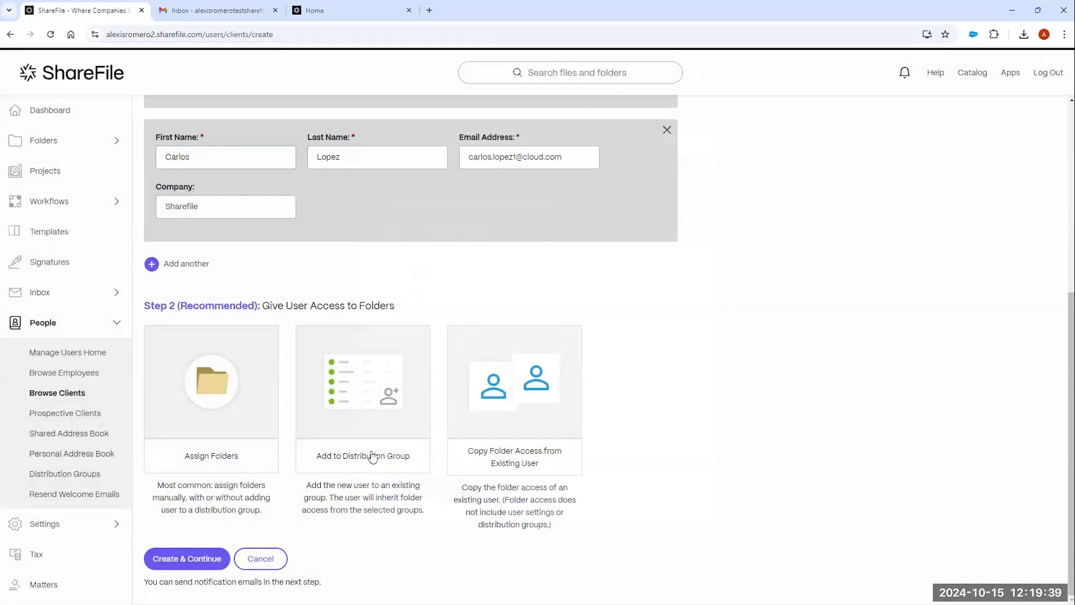
pyautogui.click(373, 456)
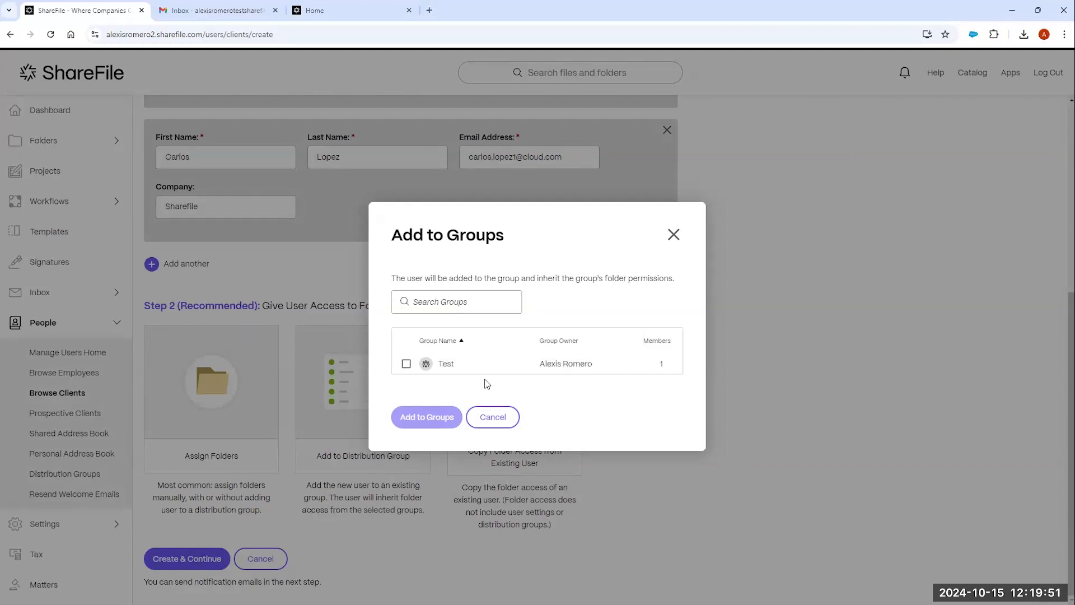
pyautogui.click(406, 364)
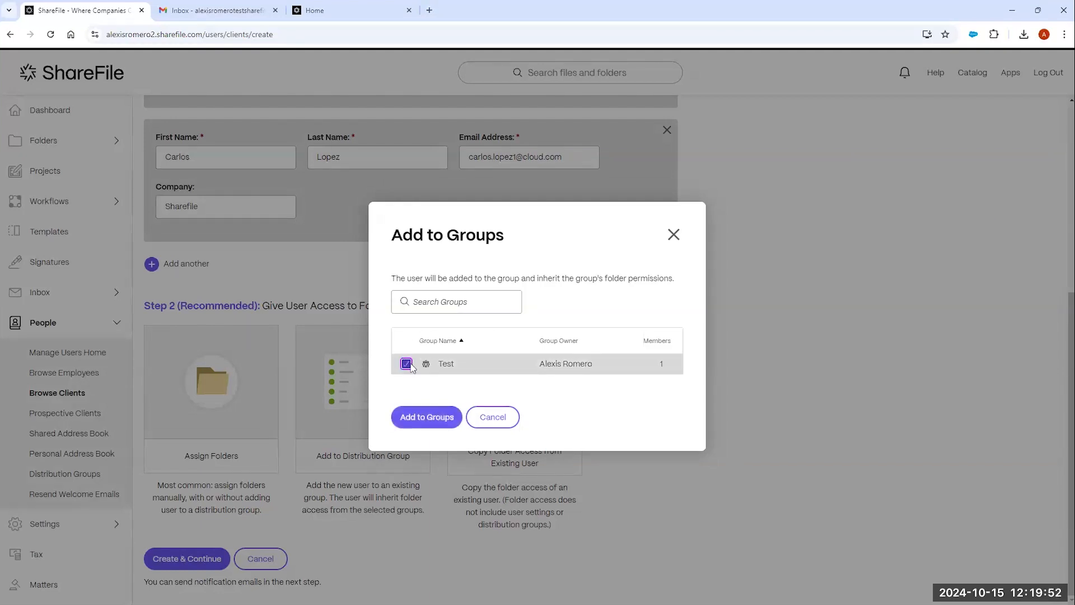
pyautogui.click(494, 421)
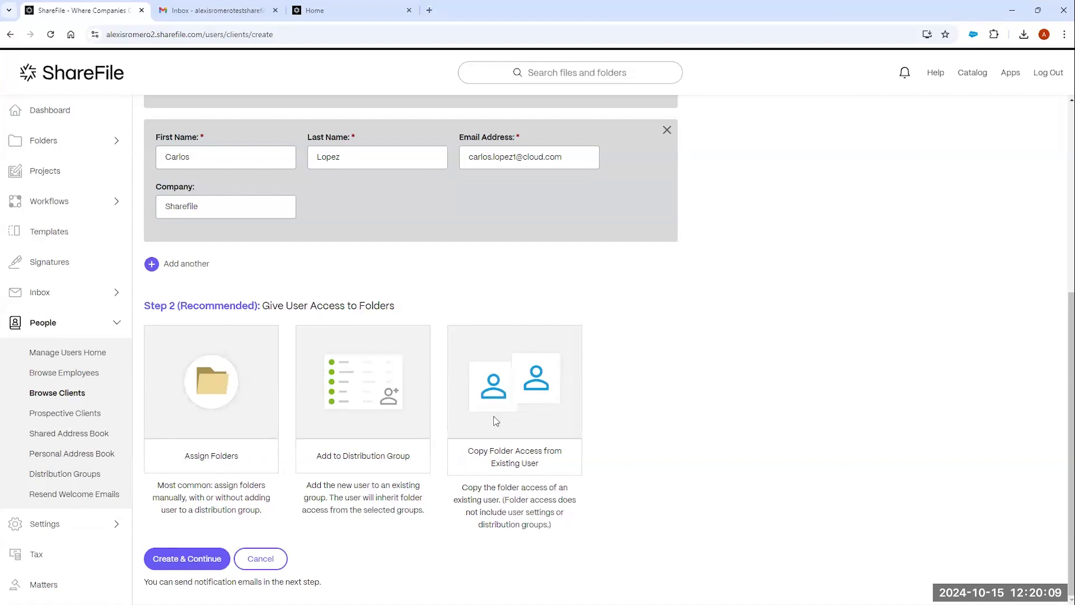
# Copy folder access from an existing user chosen in the Personal Address Book.
pyautogui.click(495, 422)
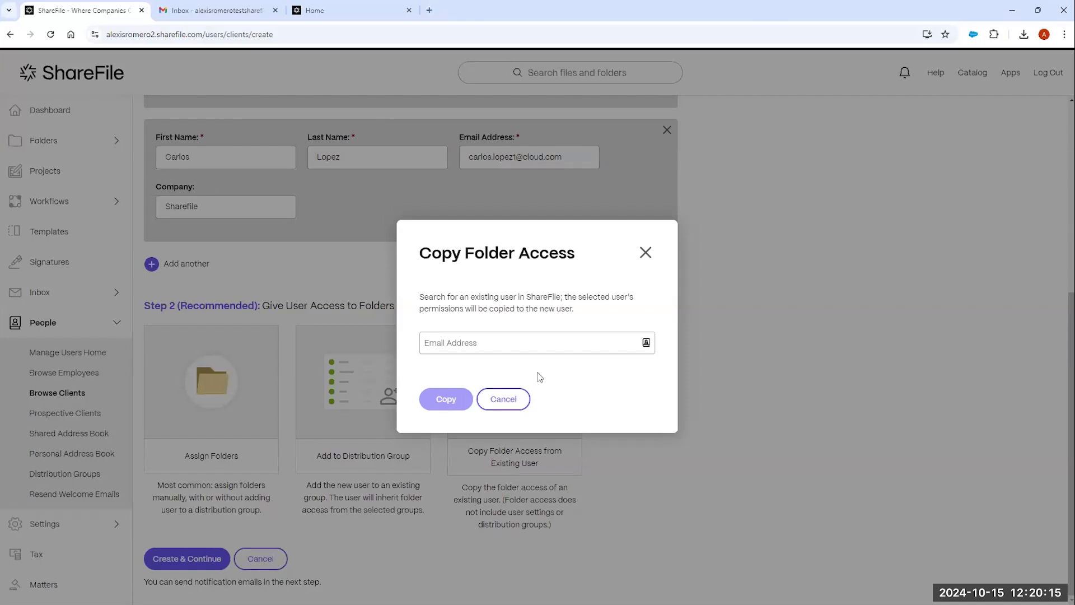
pyautogui.click(530, 344)
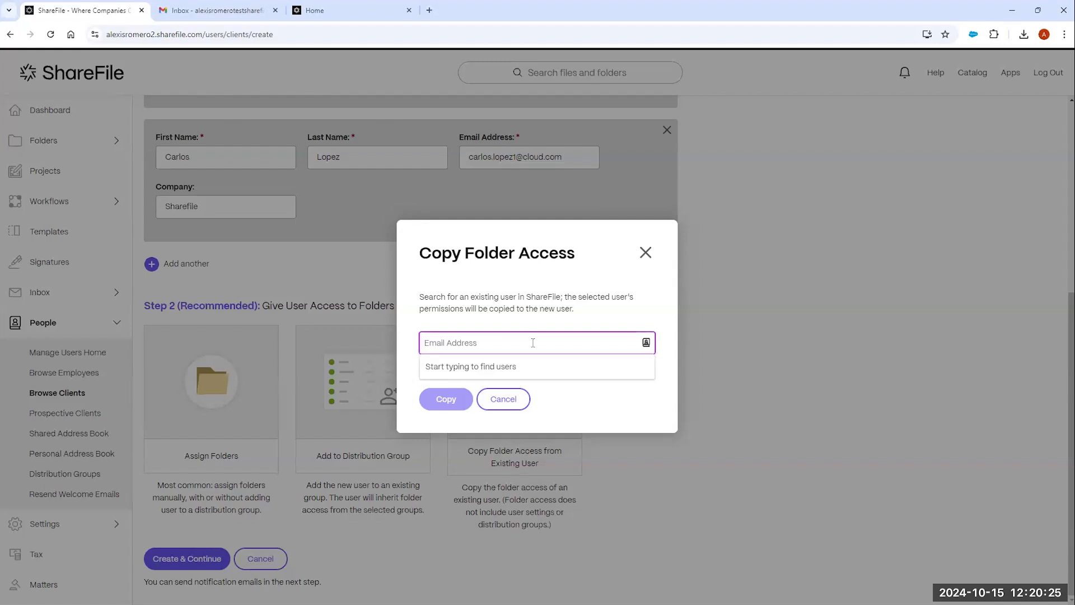
pyautogui.click(647, 342)
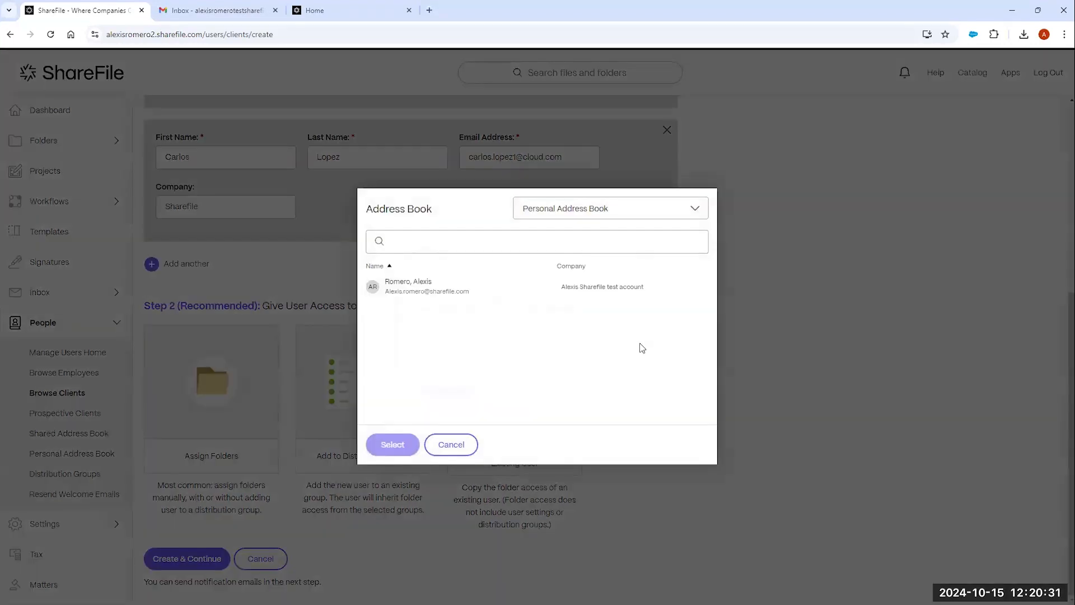
pyautogui.click(632, 213)
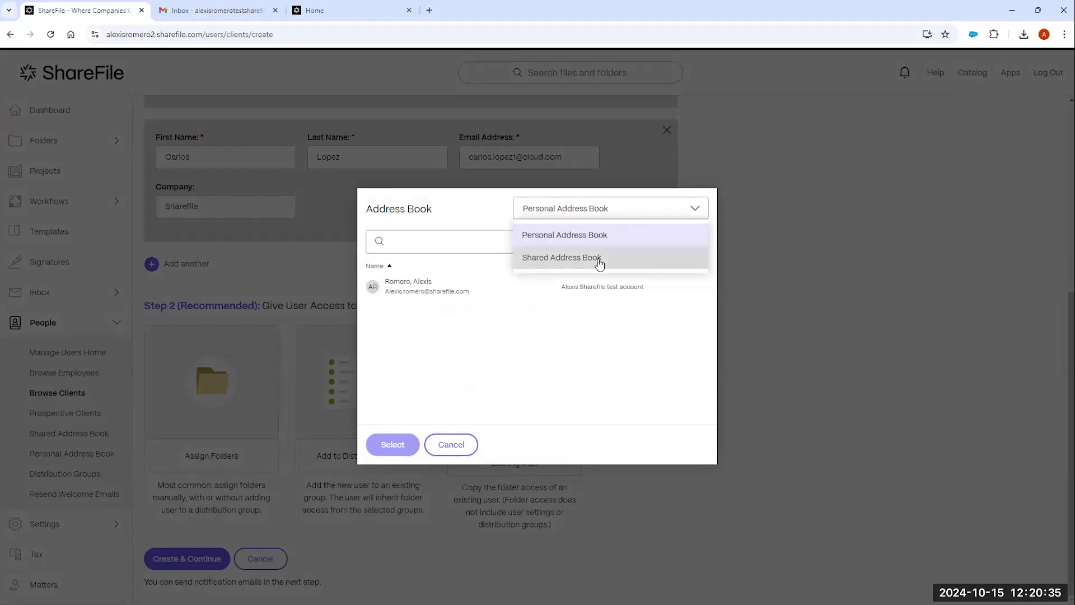
pyautogui.click(527, 353)
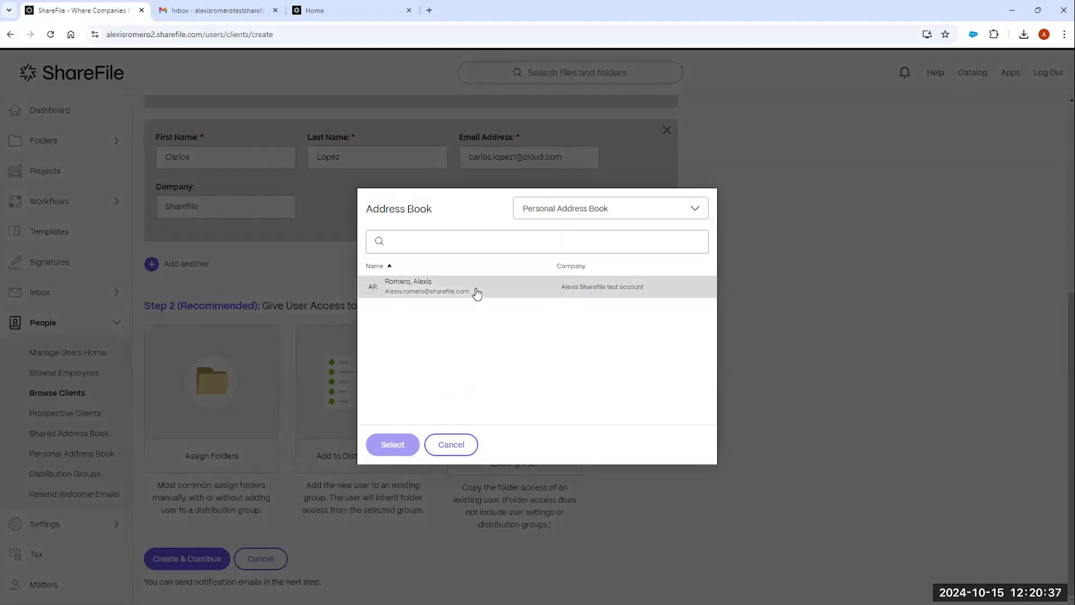
pyautogui.click(476, 292)
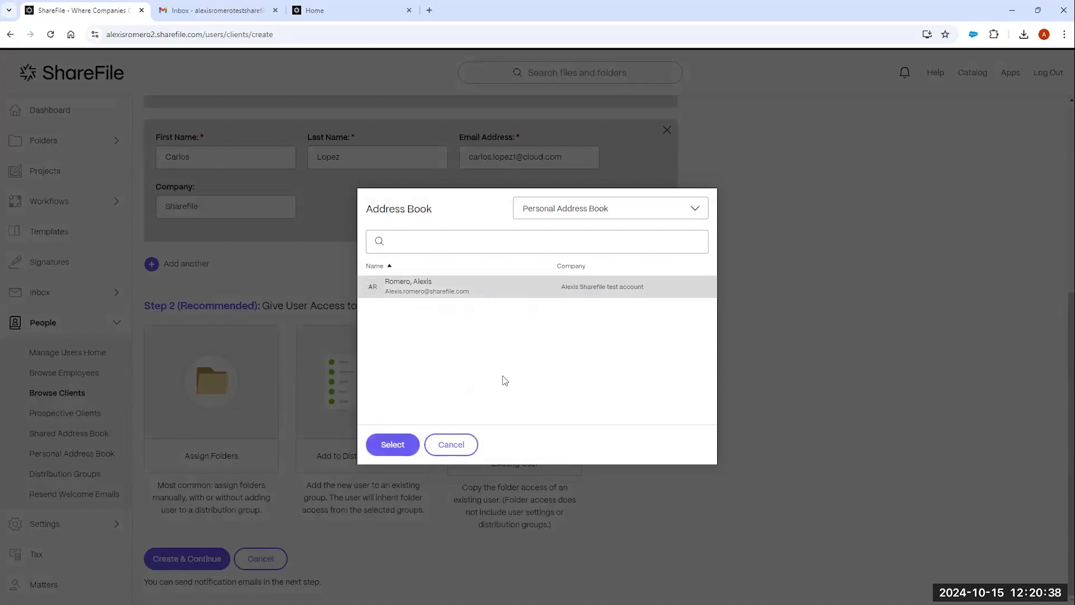
pyautogui.click(392, 445)
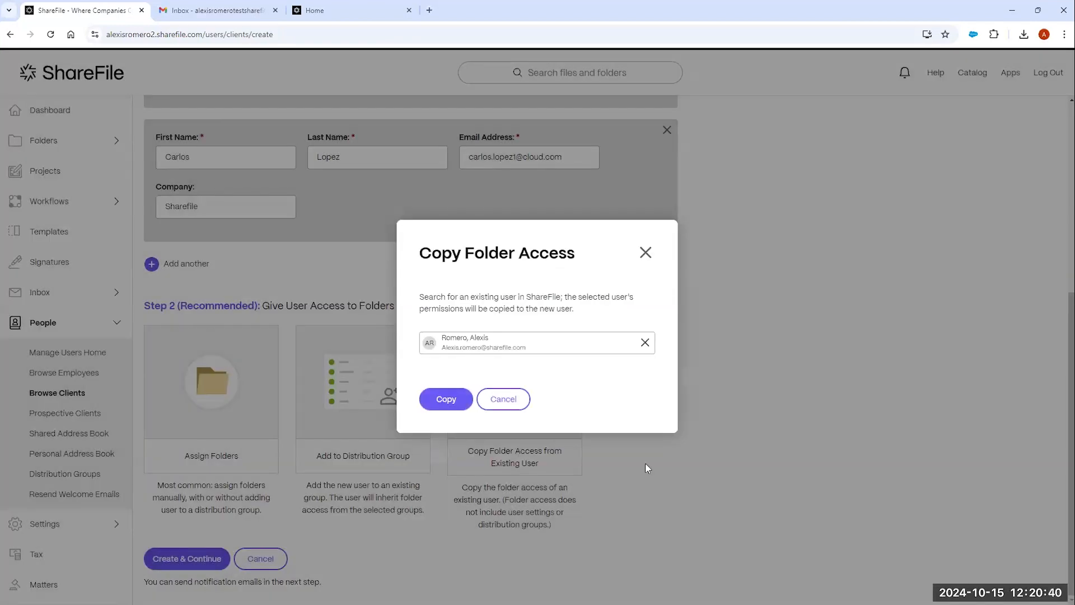
pyautogui.click(449, 401)
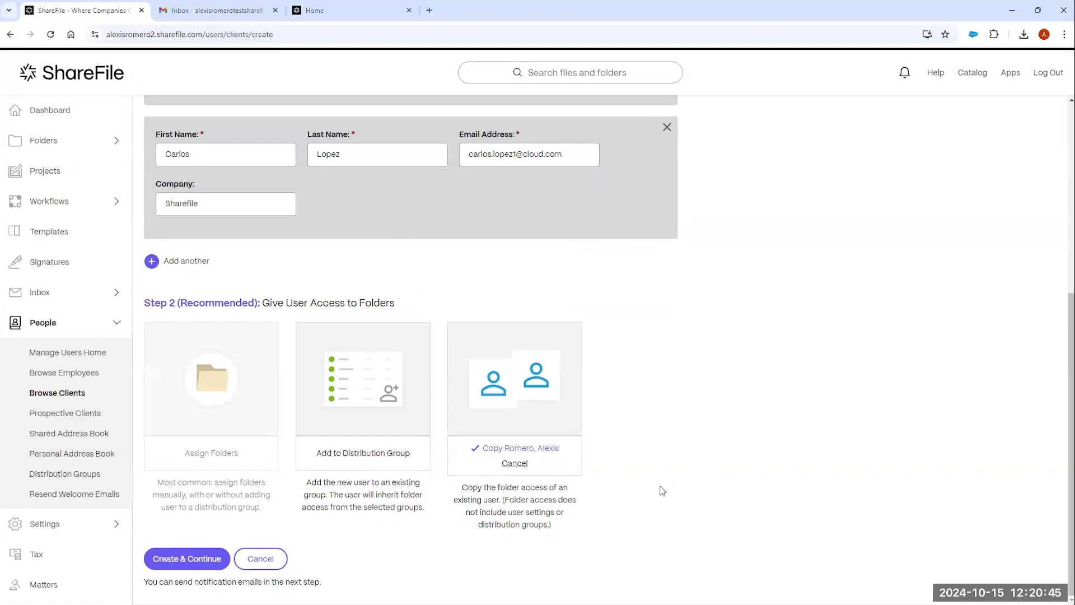
# Create the clients and send the default invitation email, with a copy to yourself.
pyautogui.click(189, 560)
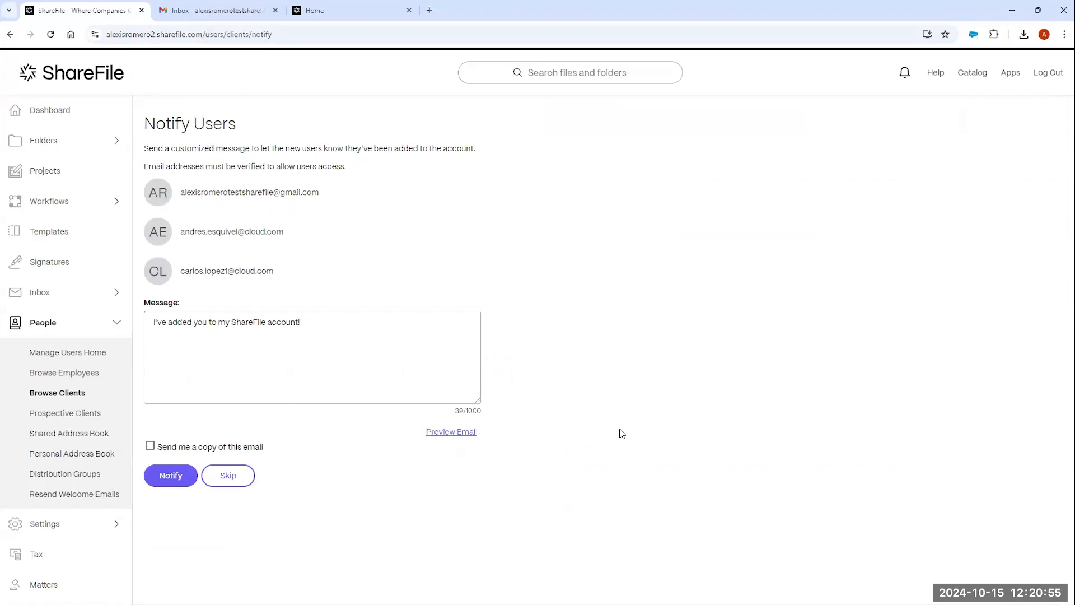
pyautogui.tripleClick(316, 325)
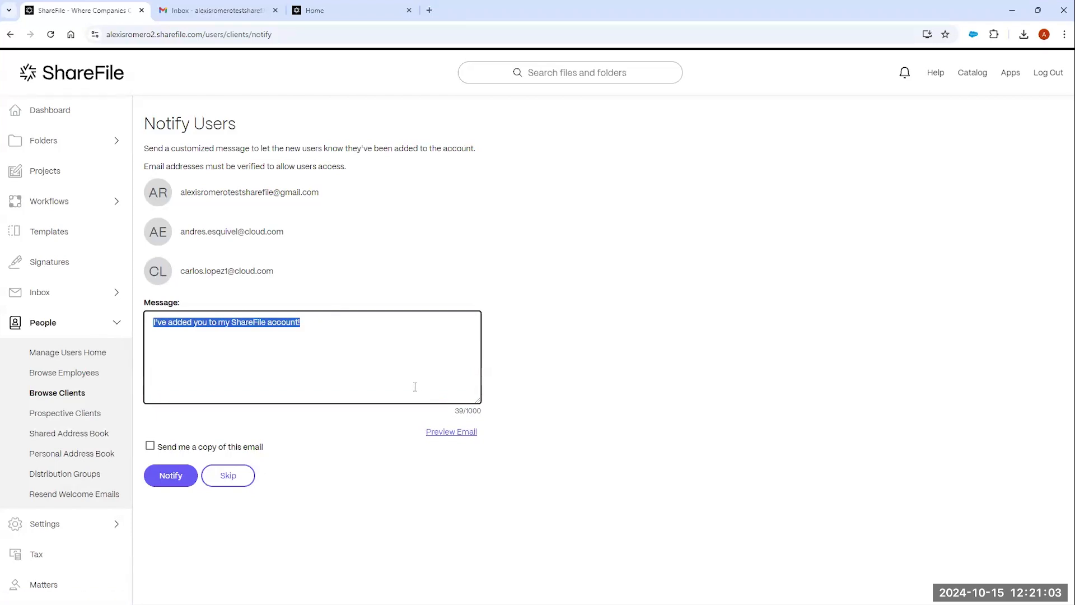
pyautogui.click(333, 325)
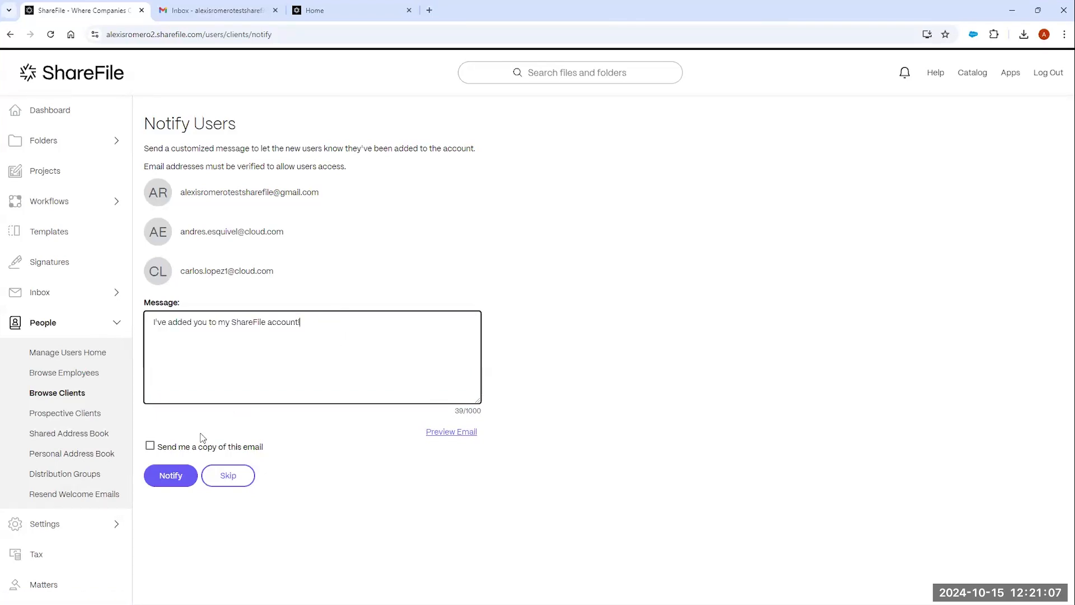
pyautogui.click(150, 445)
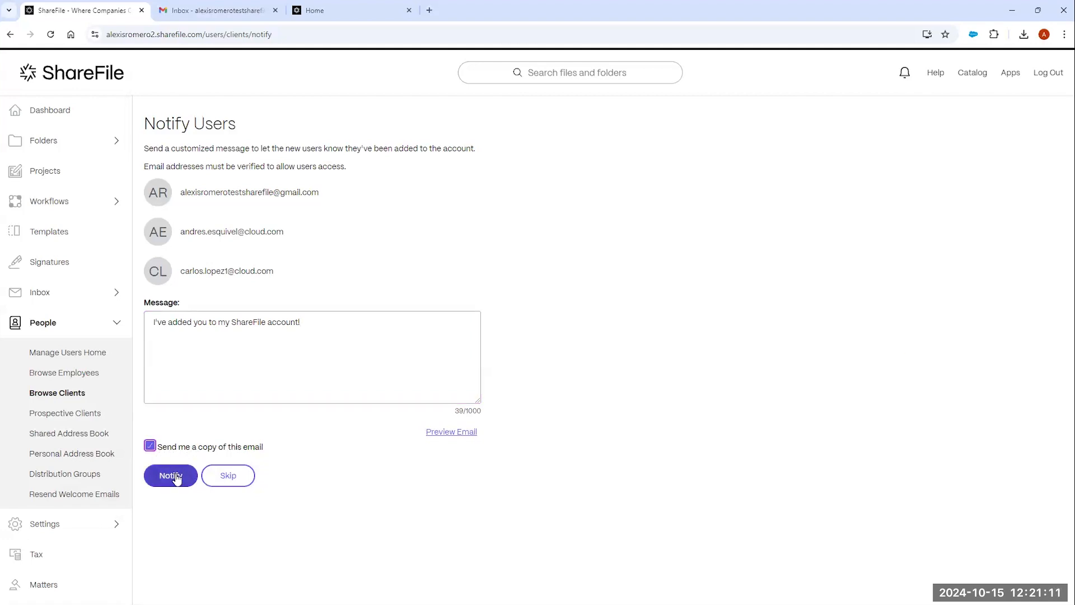
pyautogui.click(176, 476)
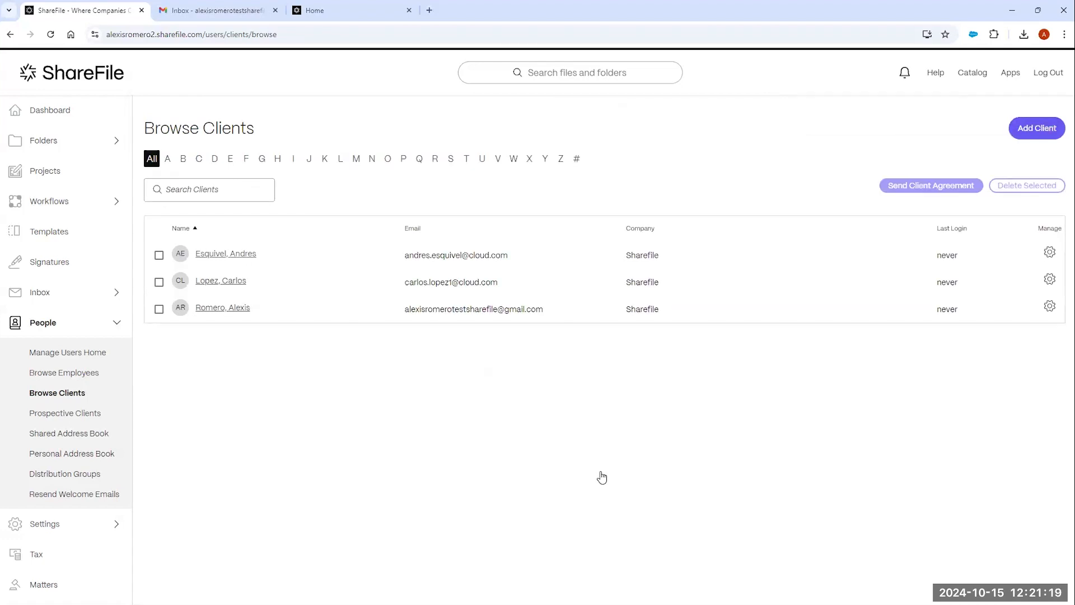
# Open the first client's profile, check Activity and Security Alerts, then return to Basic Information.
pyautogui.click(1050, 256)
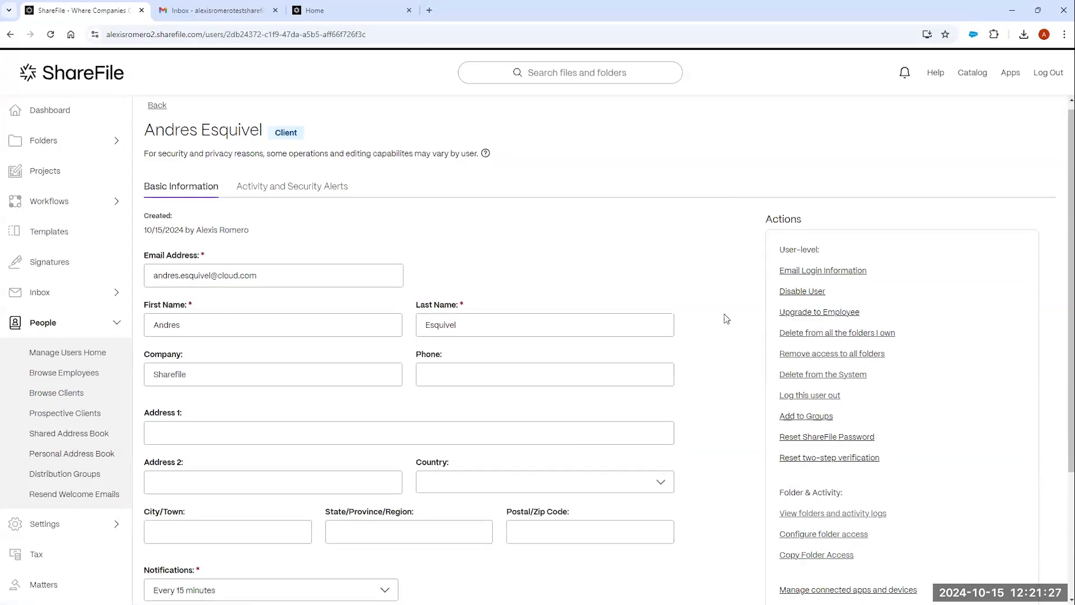
pyautogui.scroll(-1, 727, 319)
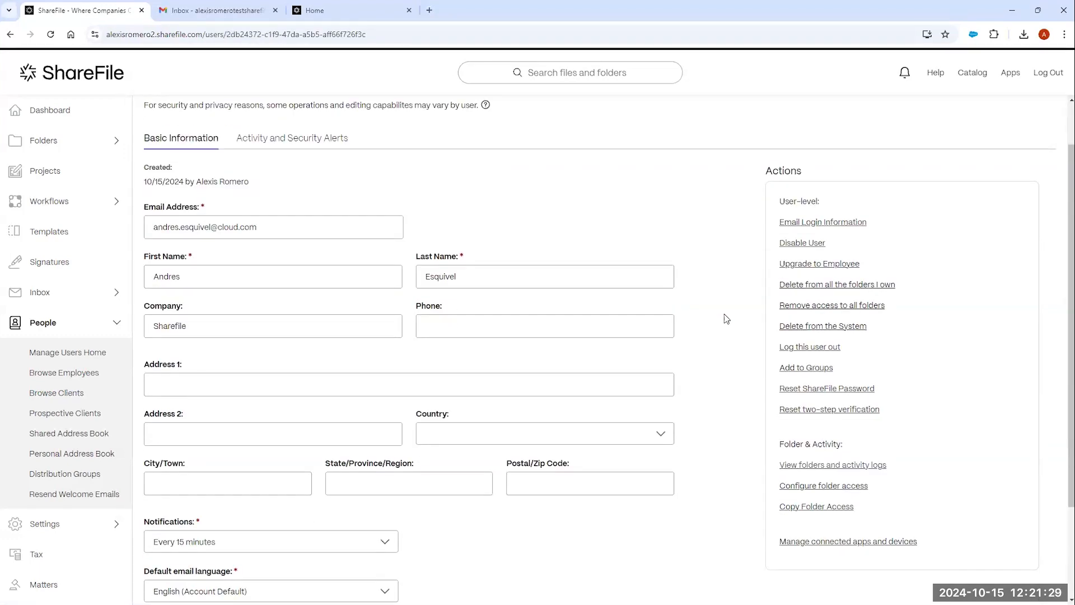
pyautogui.scroll(-2, 726, 318)
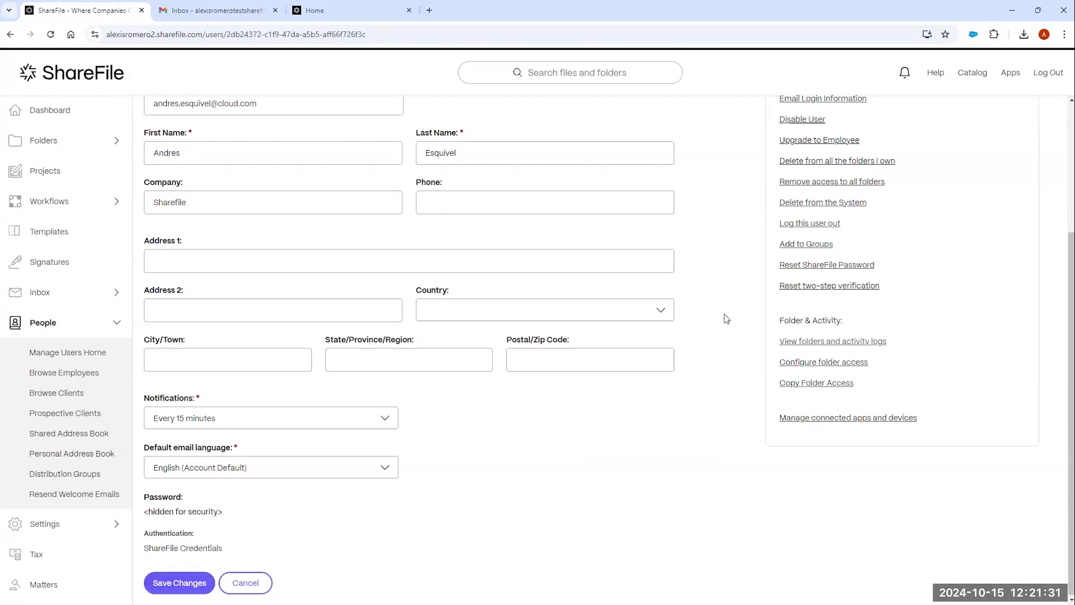
pyautogui.scroll(1, 725, 321)
pyautogui.scroll(2, 725, 321)
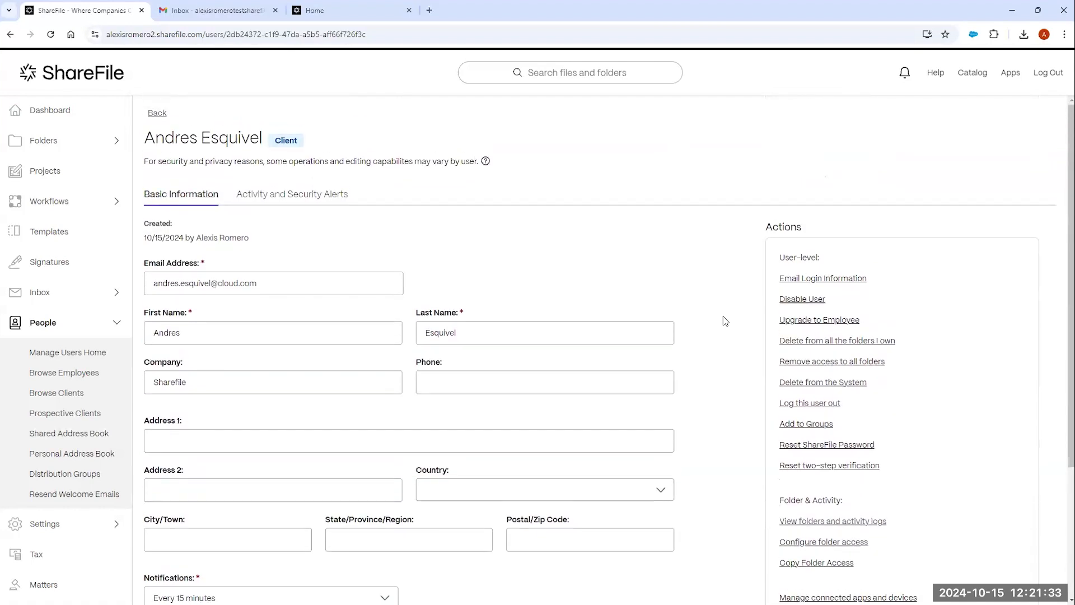
pyautogui.click(342, 202)
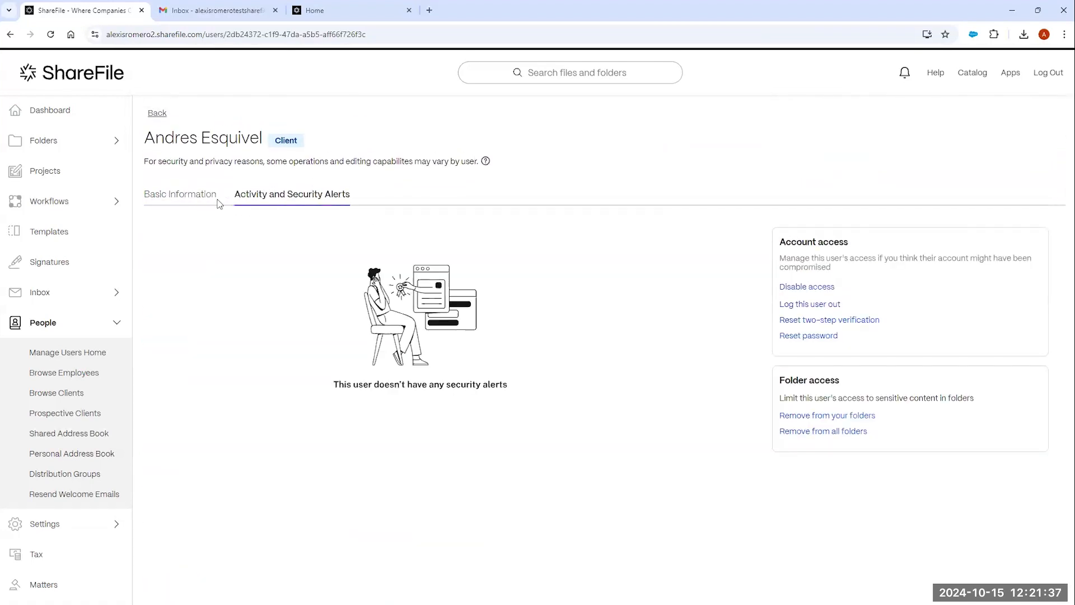
pyautogui.click(191, 198)
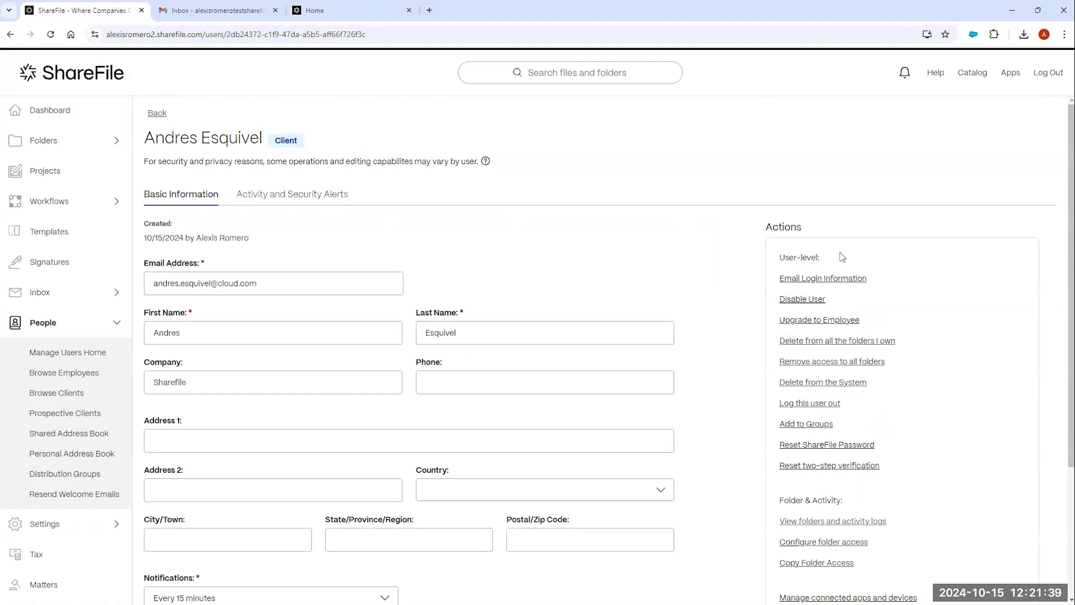
pyautogui.scroll(-2, 898, 267)
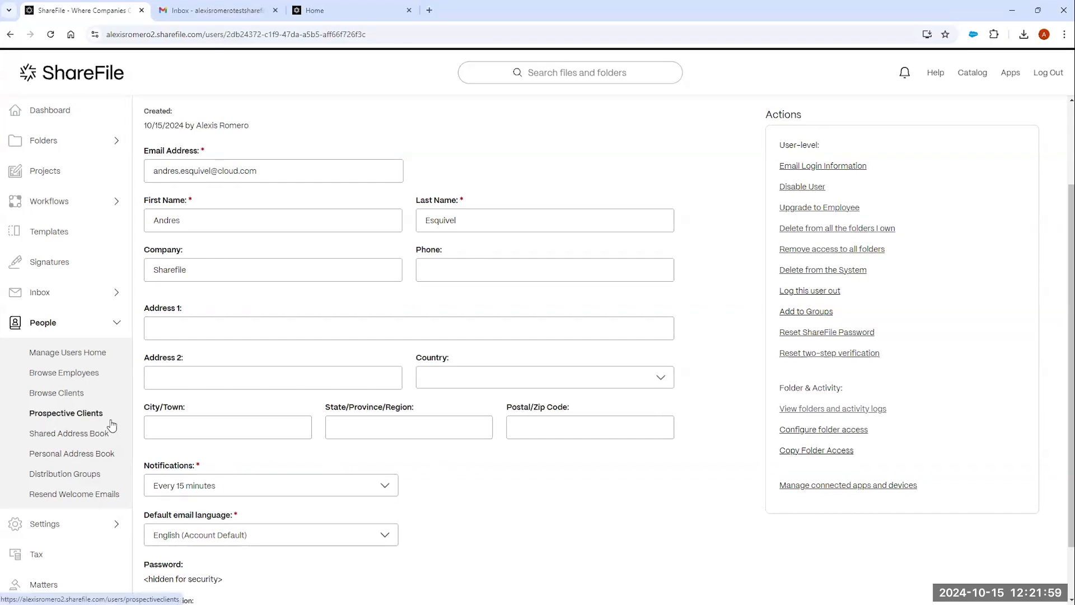
# Return to the Manage Users home page from the People sidebar.
pyautogui.click(77, 362)
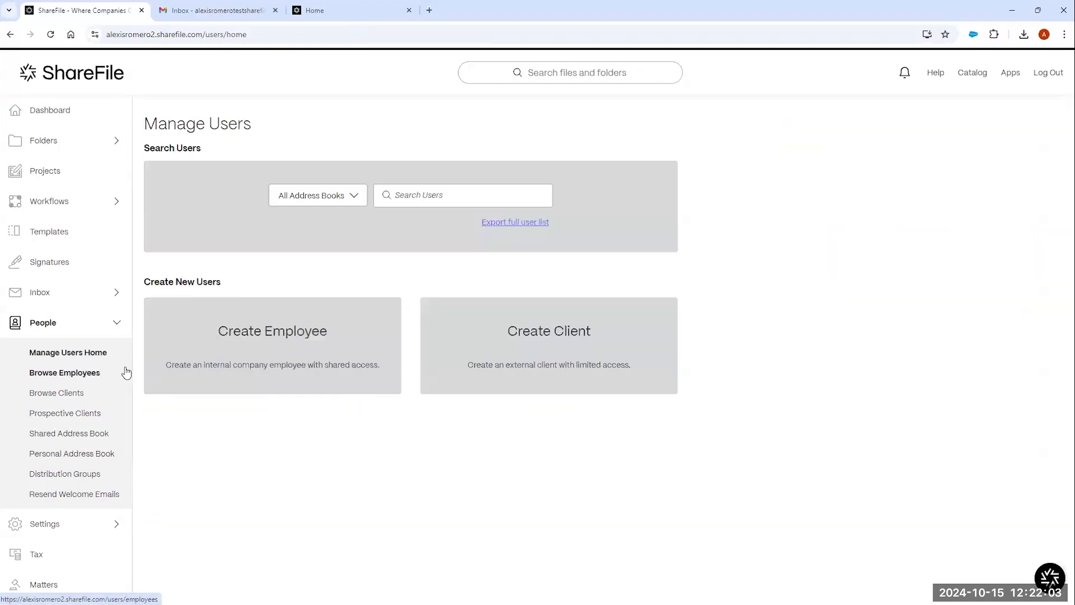
# Start a new employee and enter their first name, last name and e-mail address.
pyautogui.click(301, 385)
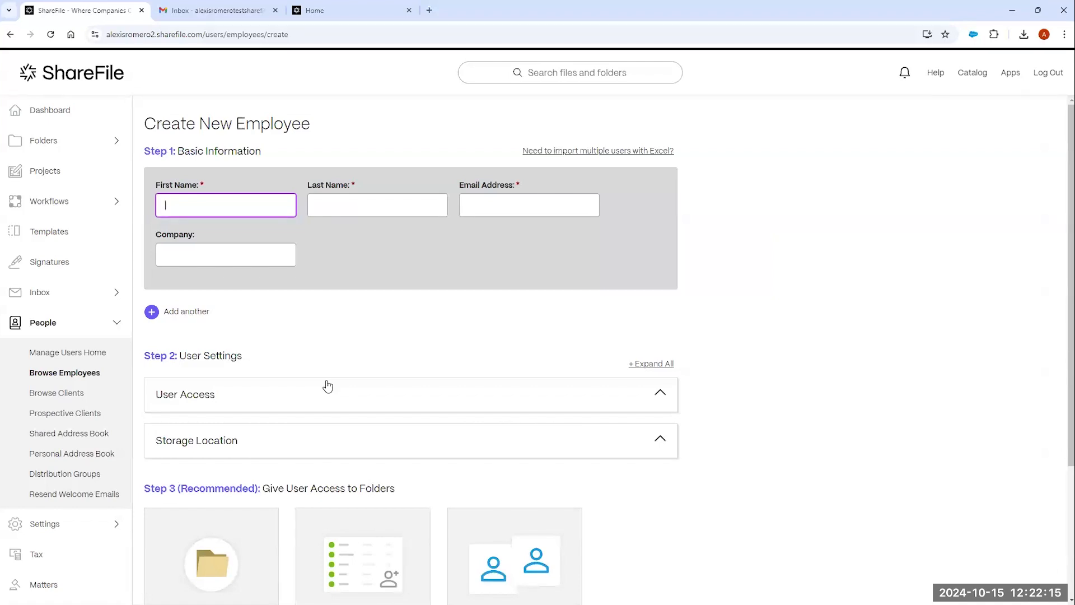
pyautogui.click(252, 198)
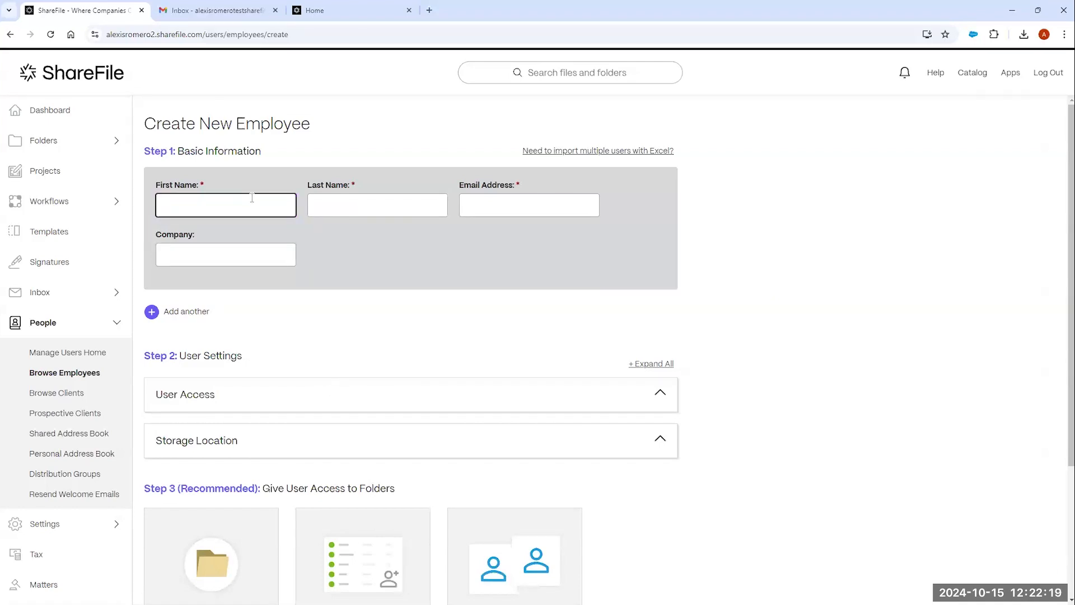
pyautogui.press('Tab')
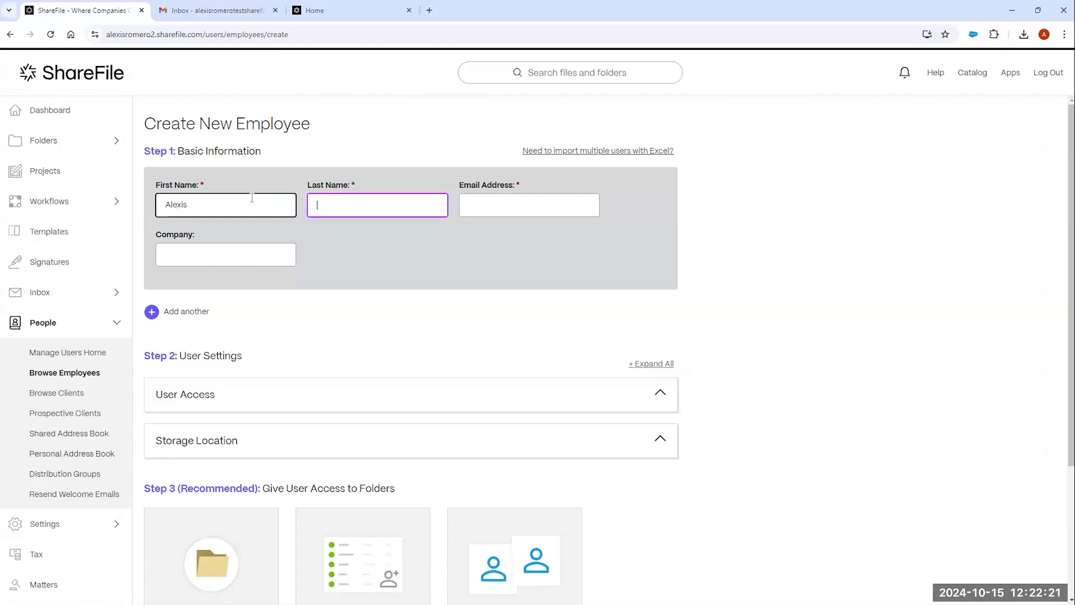
pyautogui.click(504, 208)
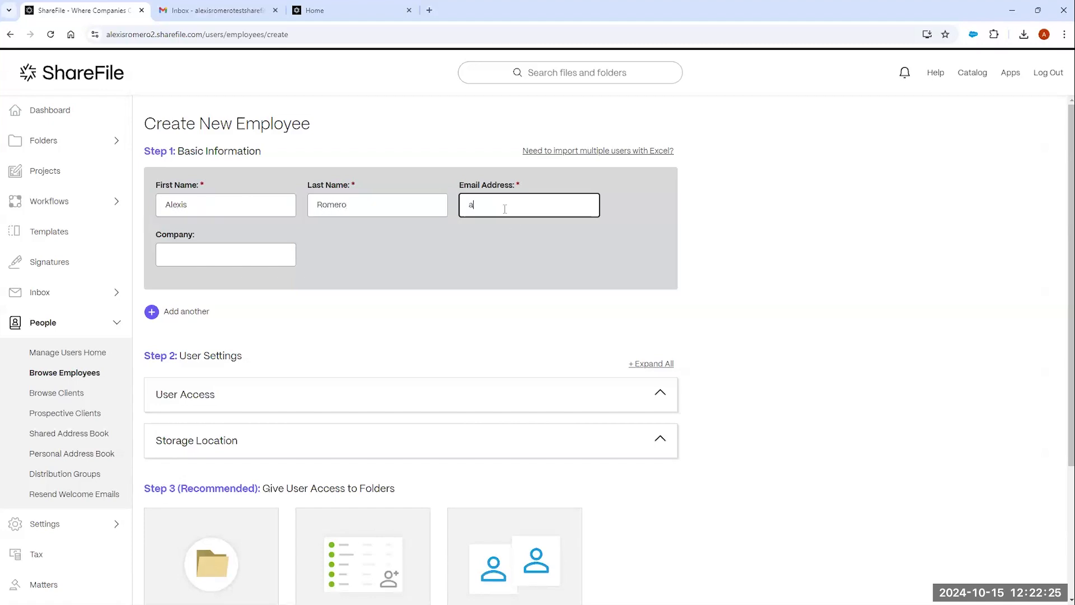
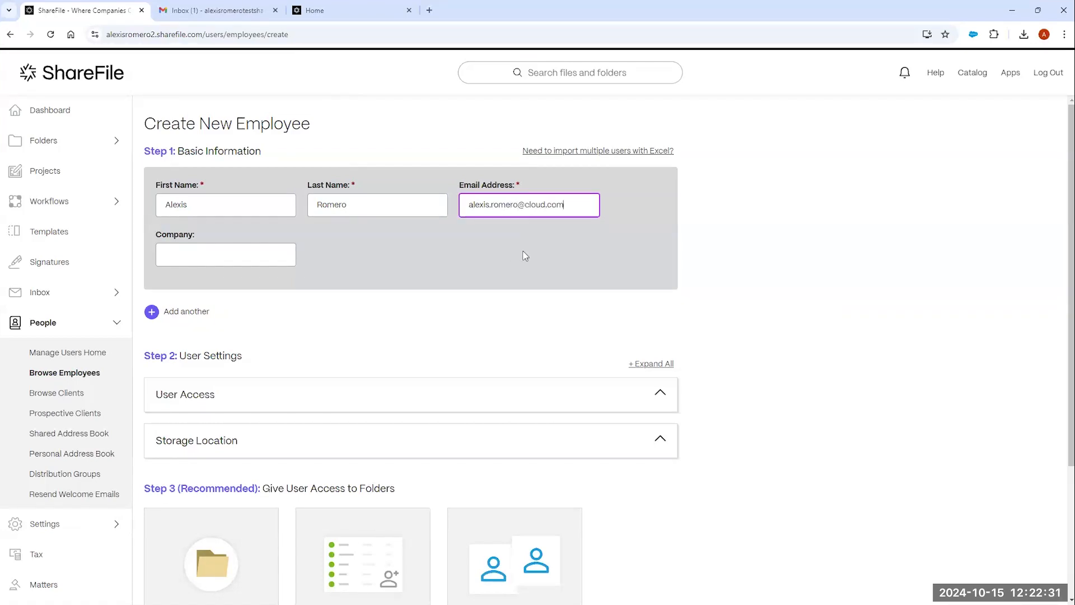
# Grant the employee account appearance, reporting, notification history and single sign-on permissions.
pyautogui.scroll(-2, 538, 291)
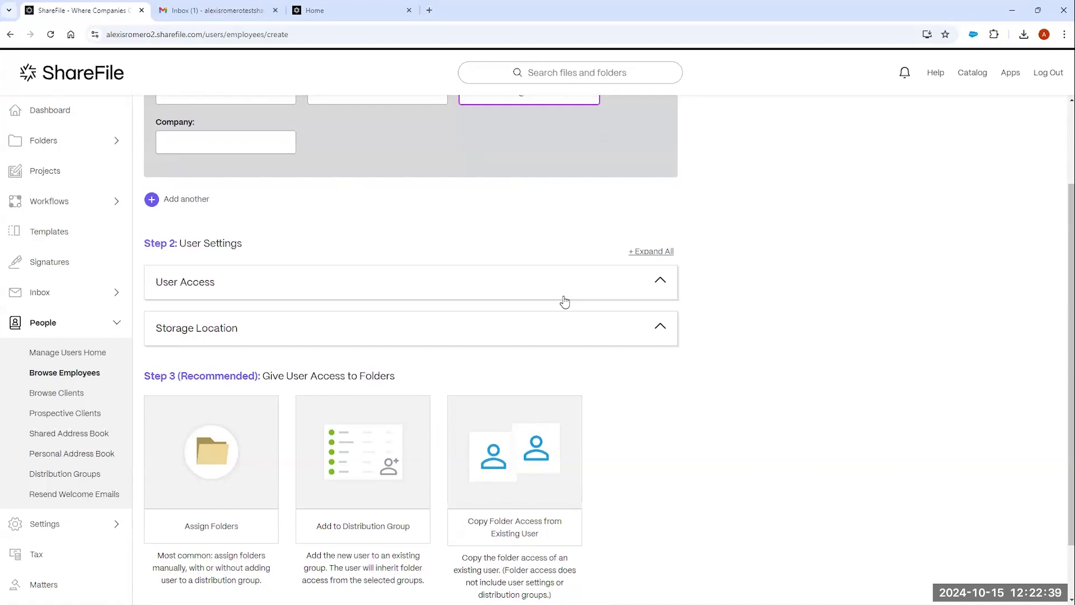
pyautogui.click(565, 302)
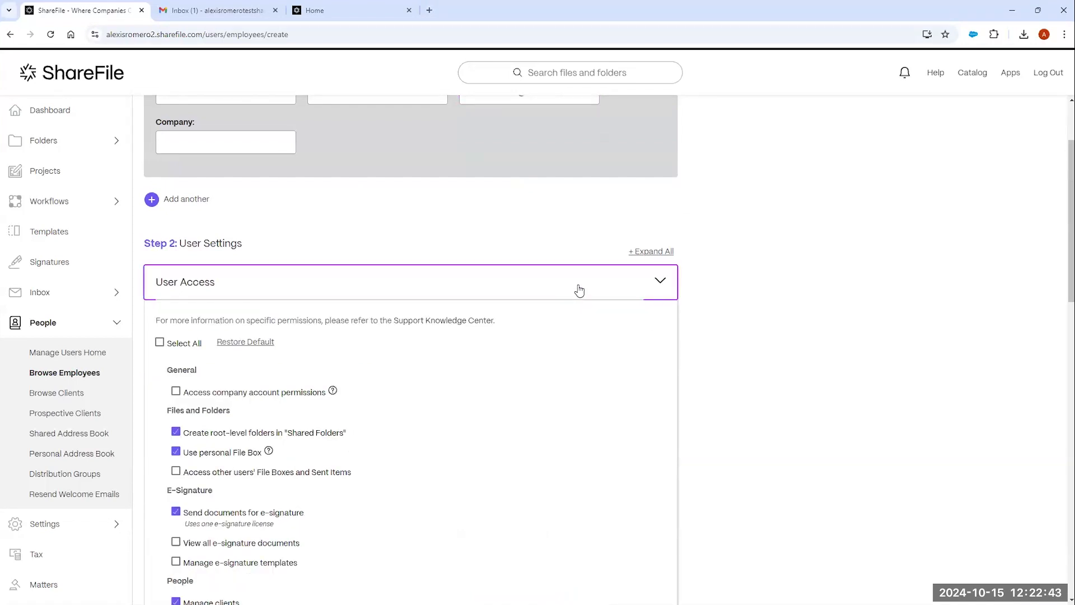
pyautogui.scroll(-4, 571, 295)
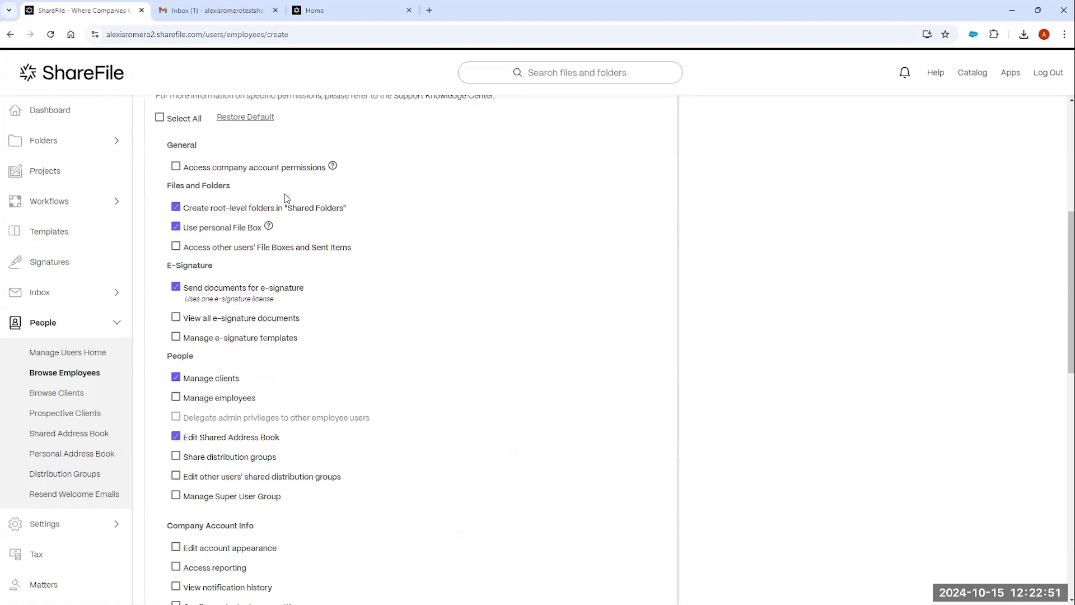
pyautogui.scroll(-3, 286, 258)
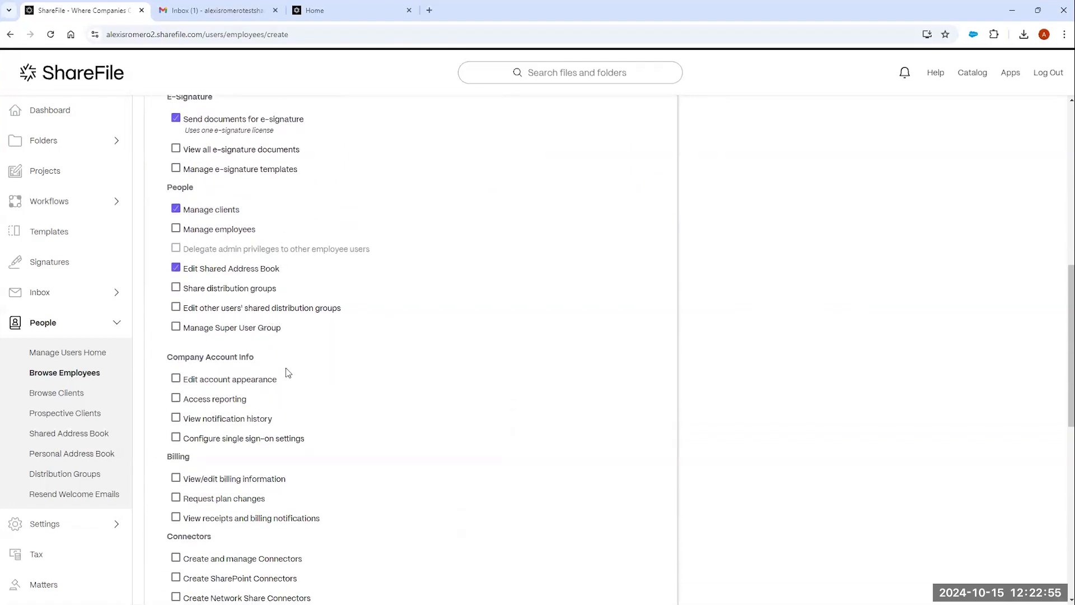
pyautogui.click(176, 380)
pyautogui.click(176, 398)
pyautogui.click(177, 418)
pyautogui.click(177, 437)
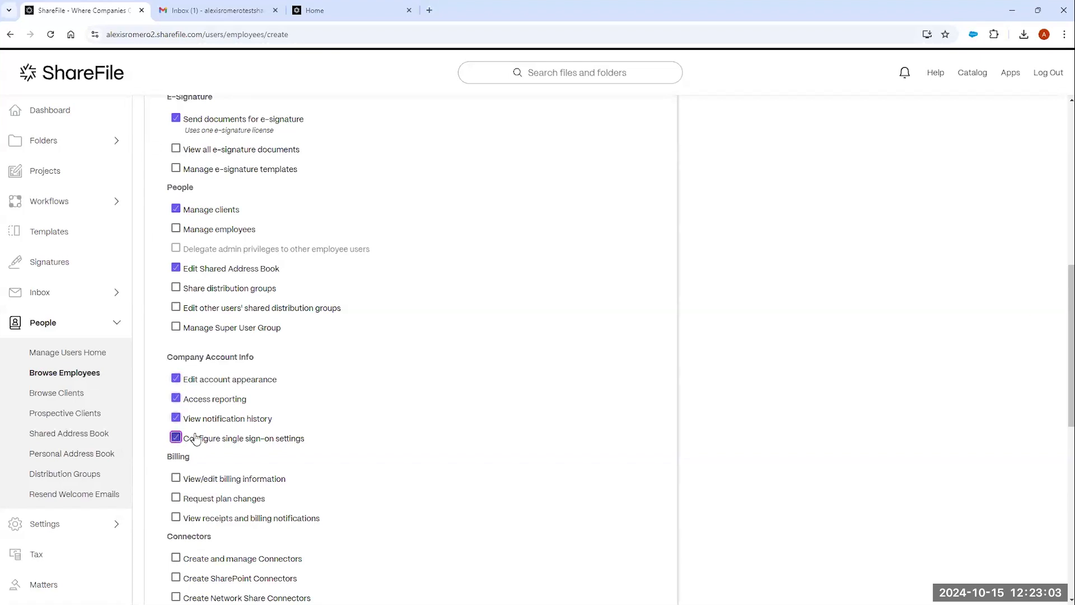
# Also allow managing folder templates, then move down to Step 3.
pyautogui.scroll(-1, 308, 441)
pyautogui.scroll(-1, 308, 441)
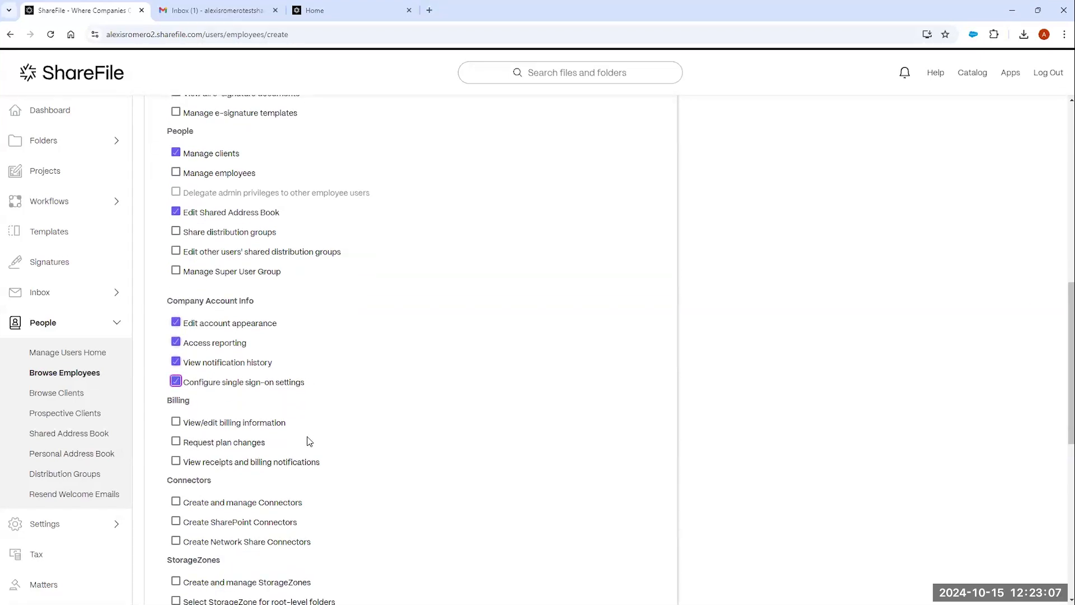
pyautogui.scroll(-4, 308, 441)
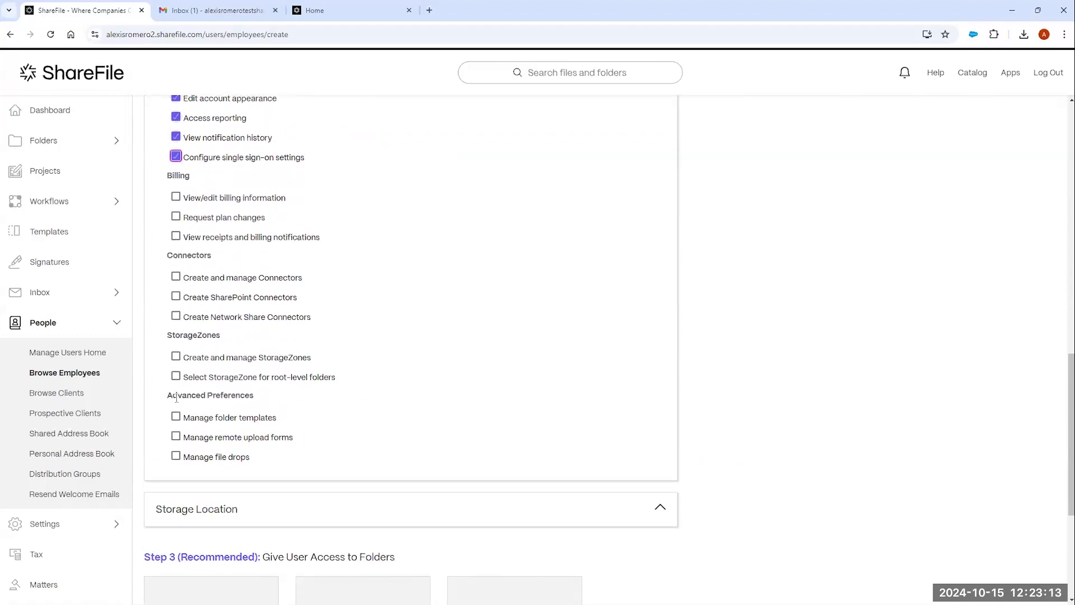
pyautogui.click(176, 416)
pyautogui.scroll(-3, 284, 438)
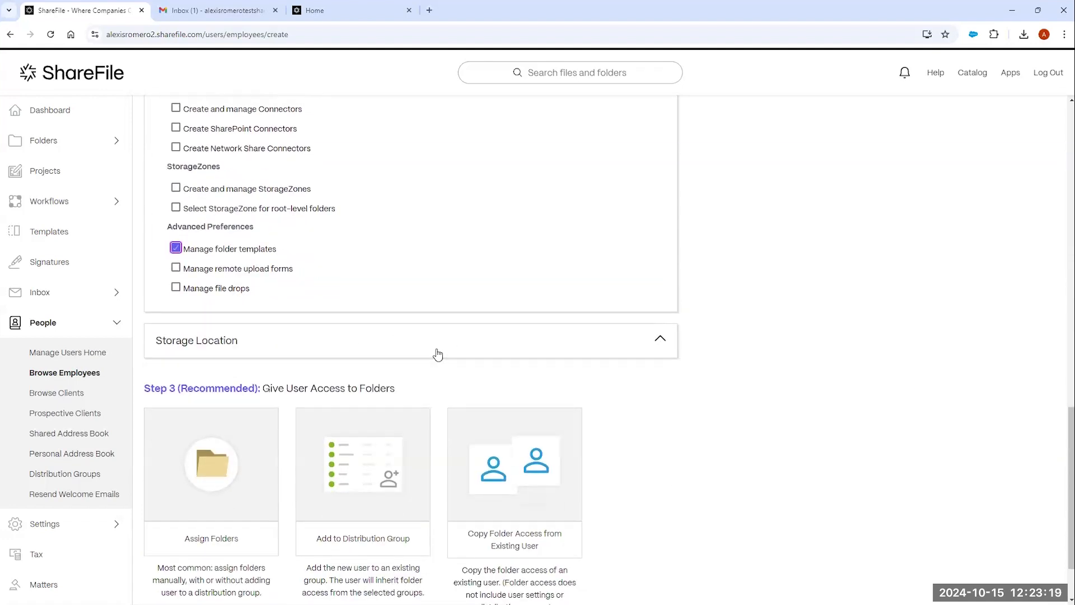
pyautogui.scroll(-1, 580, 424)
pyautogui.scroll(-1, 580, 424)
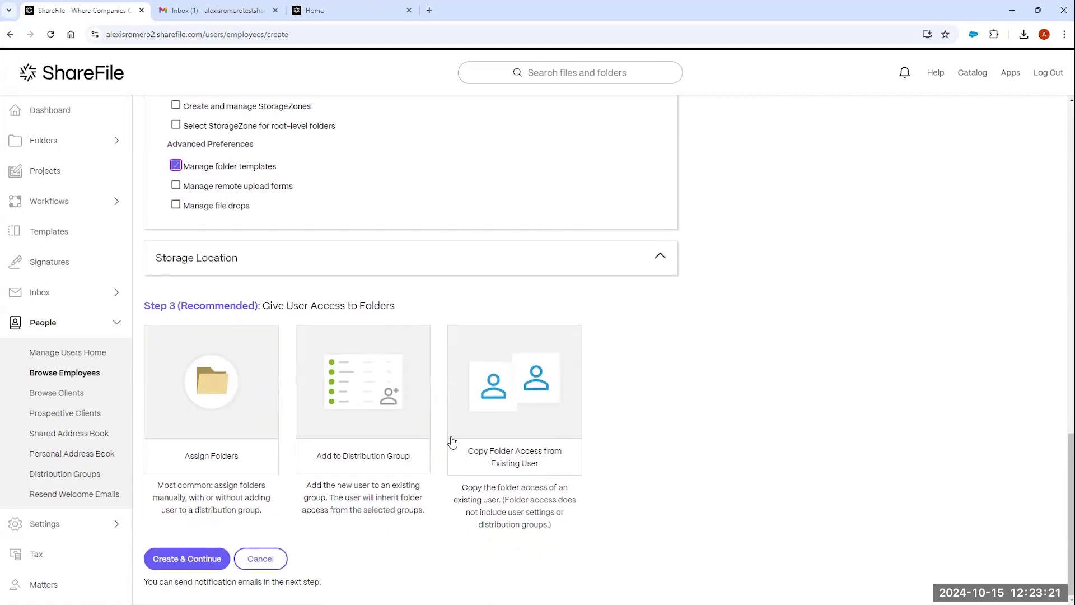
# Assign the shared Document test folder to the new employee.
pyautogui.click(213, 452)
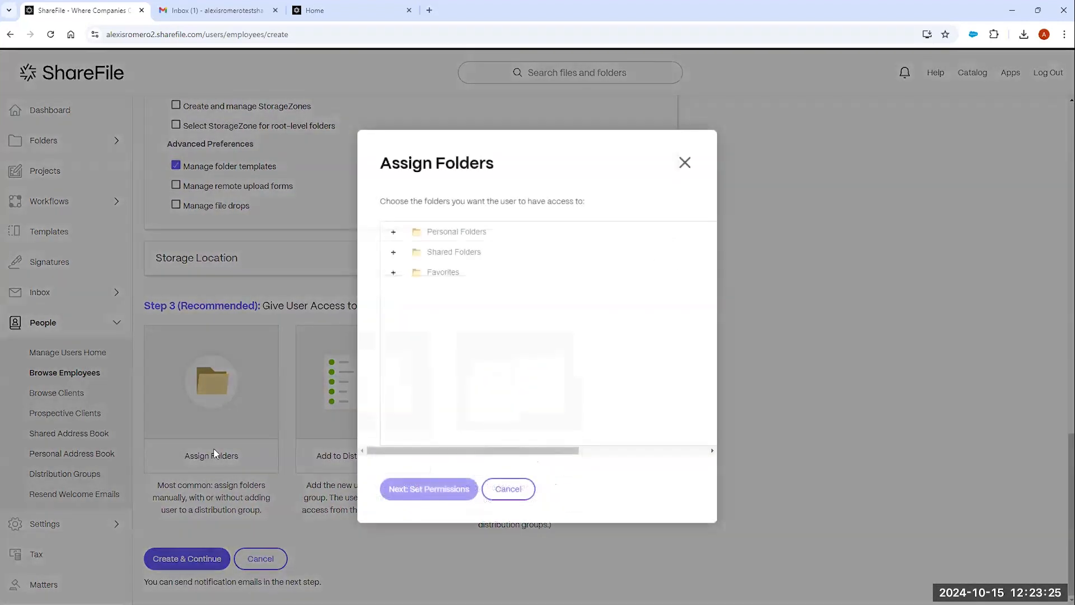
pyautogui.click(394, 252)
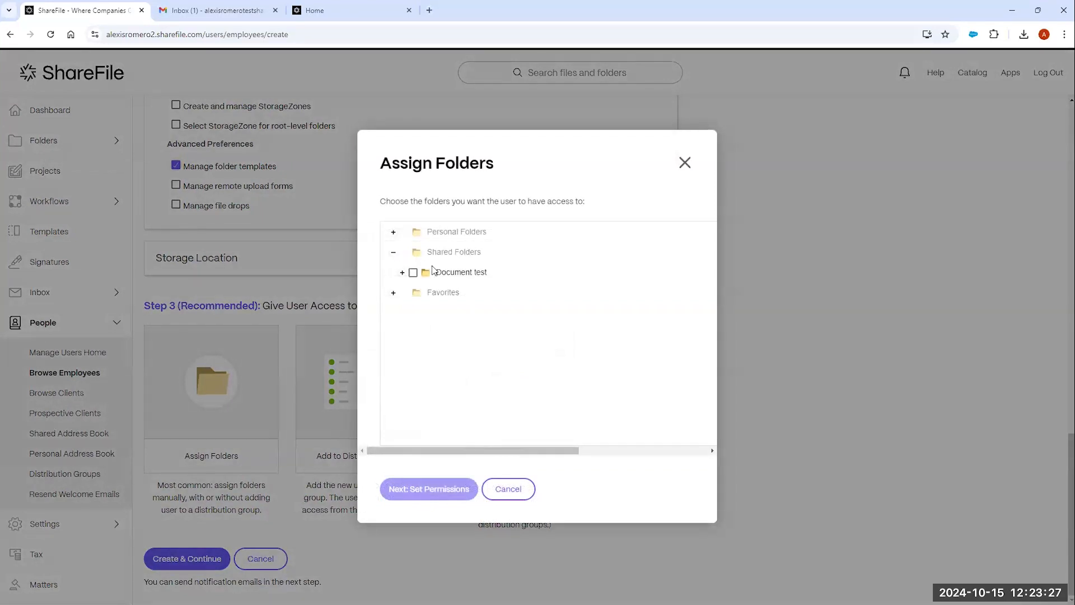
pyautogui.click(413, 272)
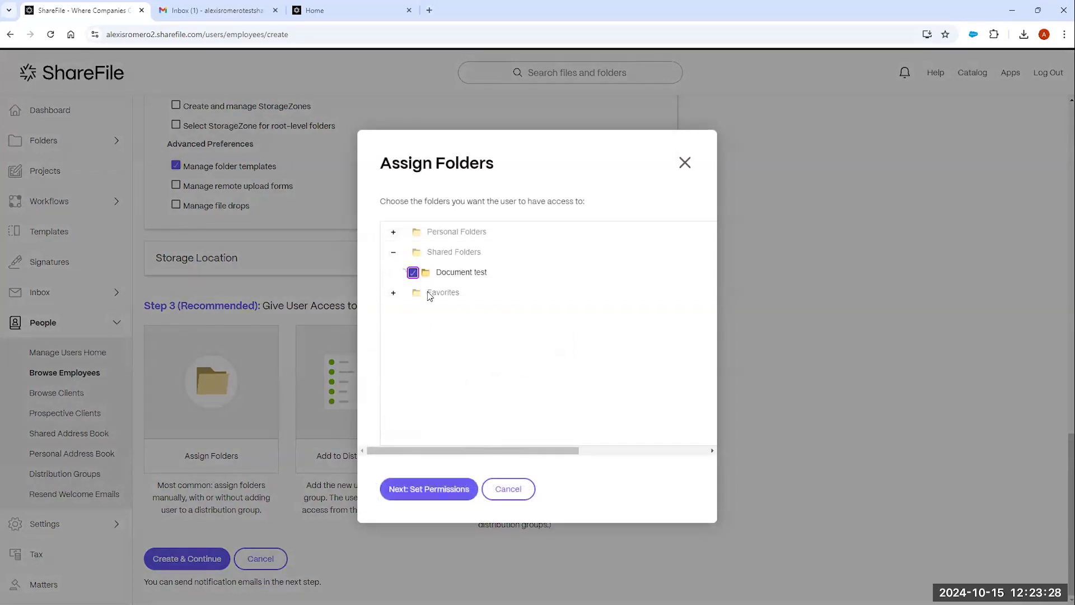
pyautogui.click(442, 491)
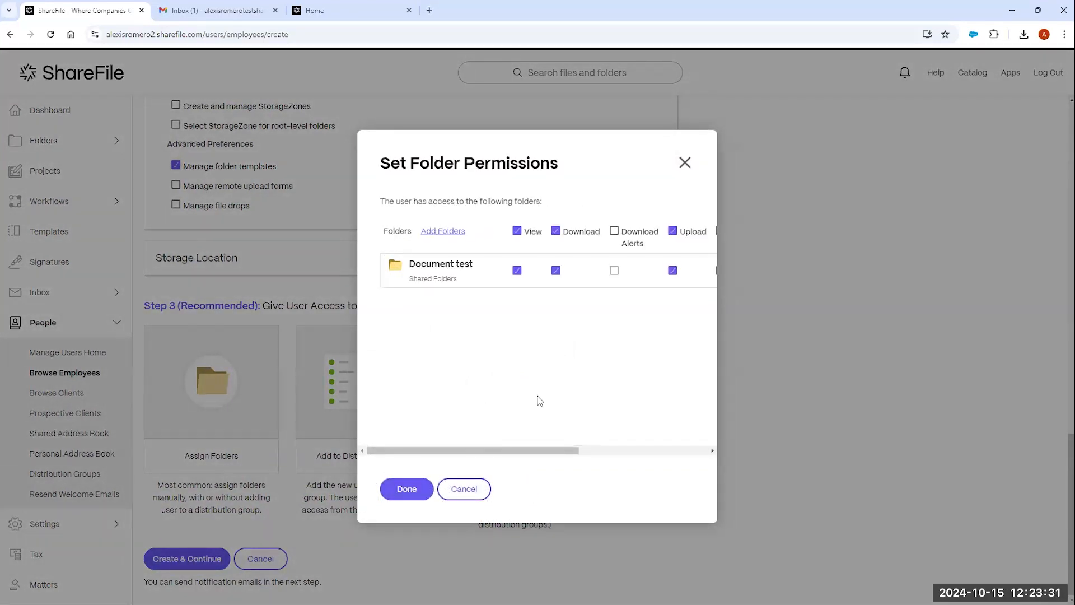
# Grant every folder permission through Admin, including download and upload alerts, and confirm.
pyautogui.moveTo(531, 452); pyautogui.dragTo(579, 445)
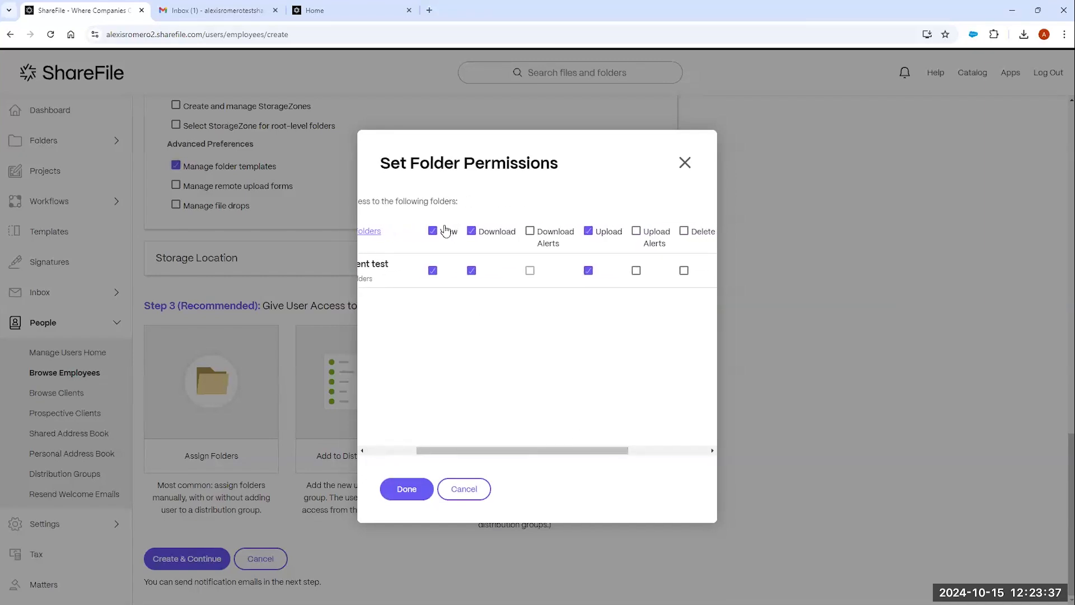
pyautogui.click(530, 231)
pyautogui.moveTo(556, 451); pyautogui.dragTo(640, 440)
pyautogui.click(604, 232)
pyautogui.hscroll(2, 640, 440)
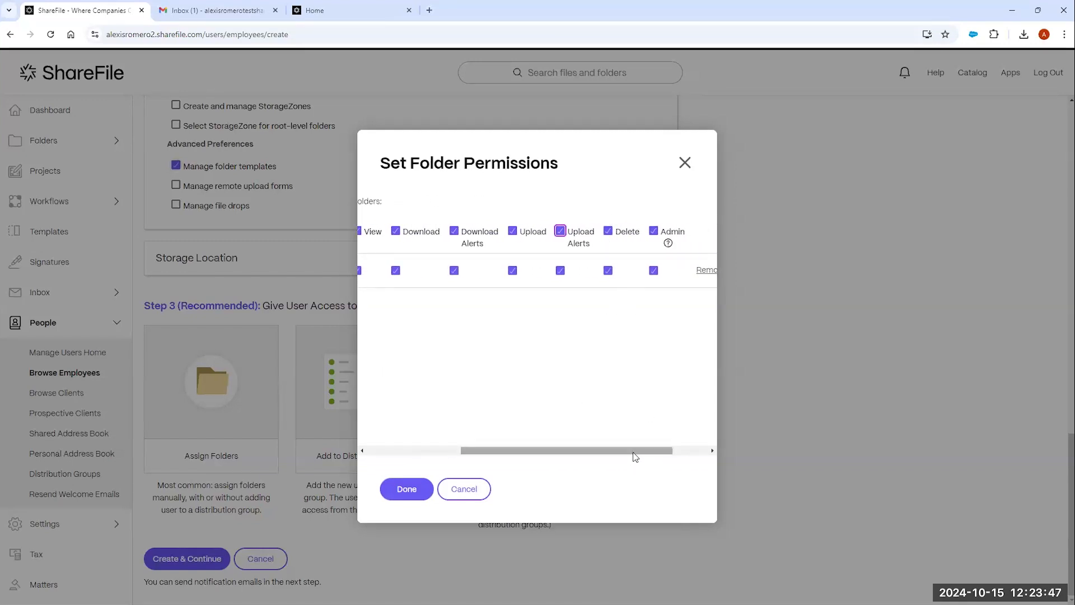
pyautogui.moveTo(633, 451); pyautogui.dragTo(658, 424)
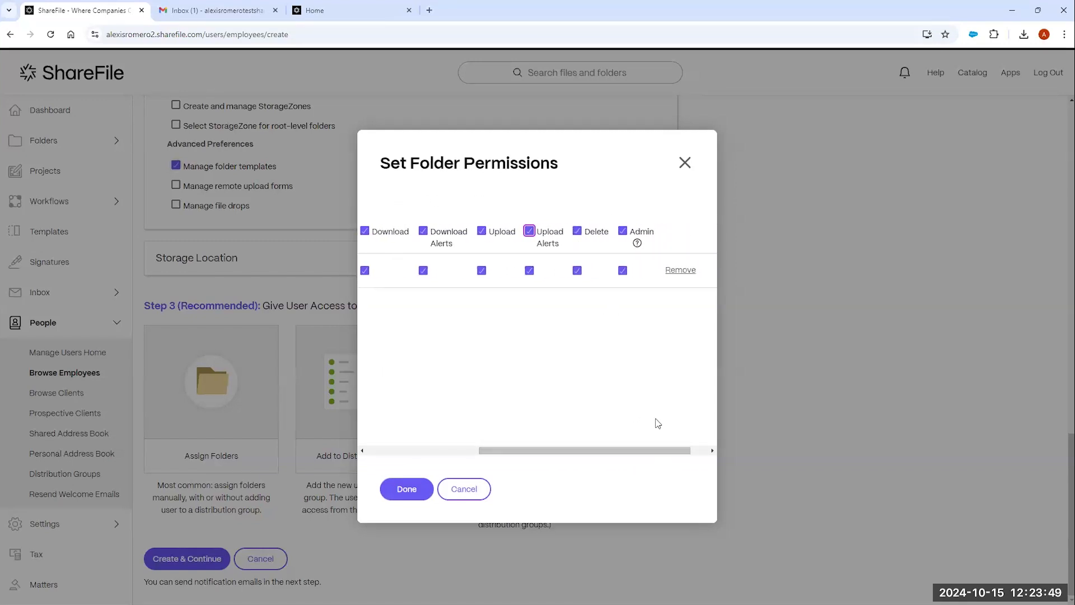
pyautogui.moveTo(637, 245)
pyautogui.click(408, 489)
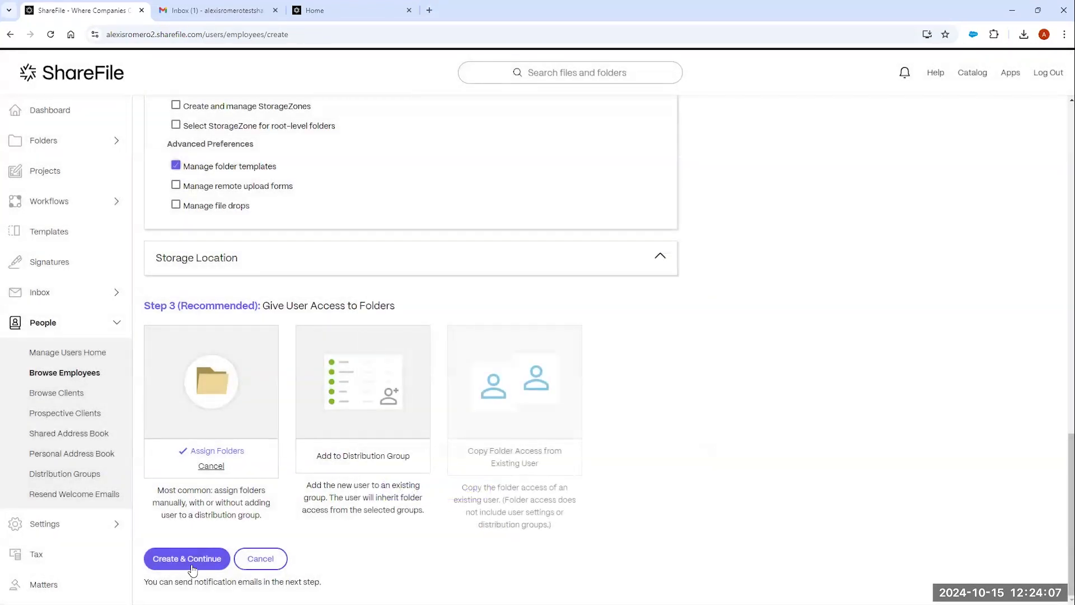
# Create the employee account, send the default invitation, and collapse People in the sidebar.
pyautogui.click(192, 569)
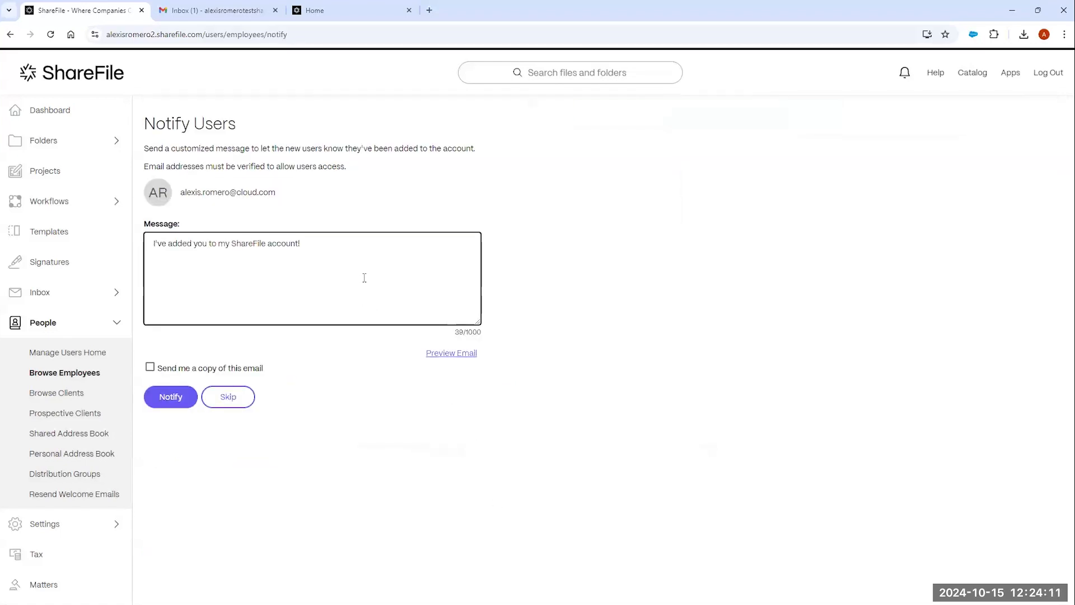
pyautogui.moveTo(302, 245); pyautogui.dragTo(145, 266)
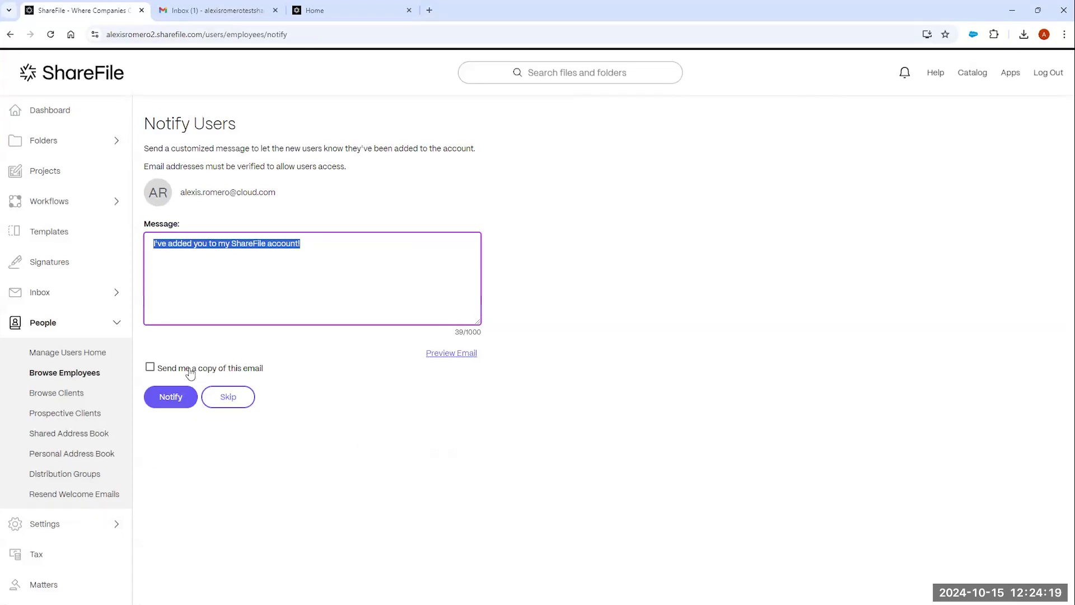
pyautogui.click(178, 401)
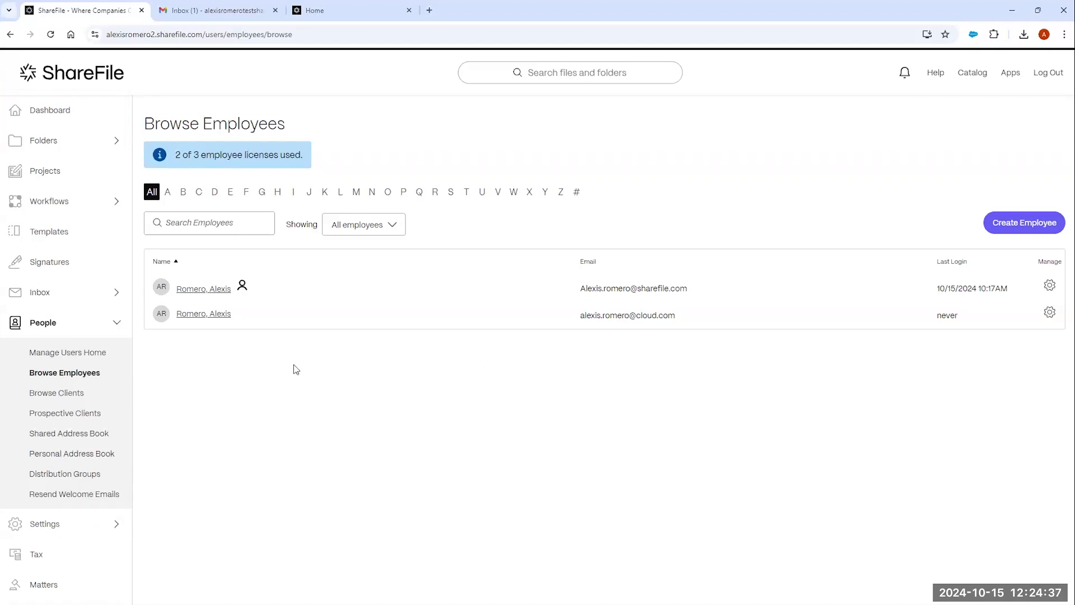
pyautogui.click(116, 331)
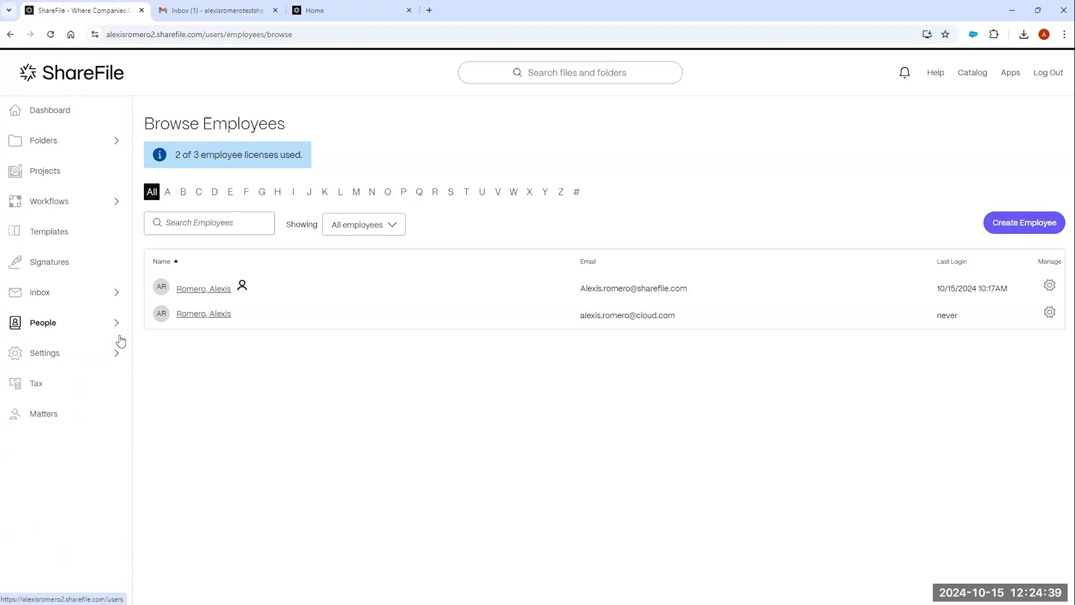
# Start a new document template from the Templates library.
pyautogui.click(59, 241)
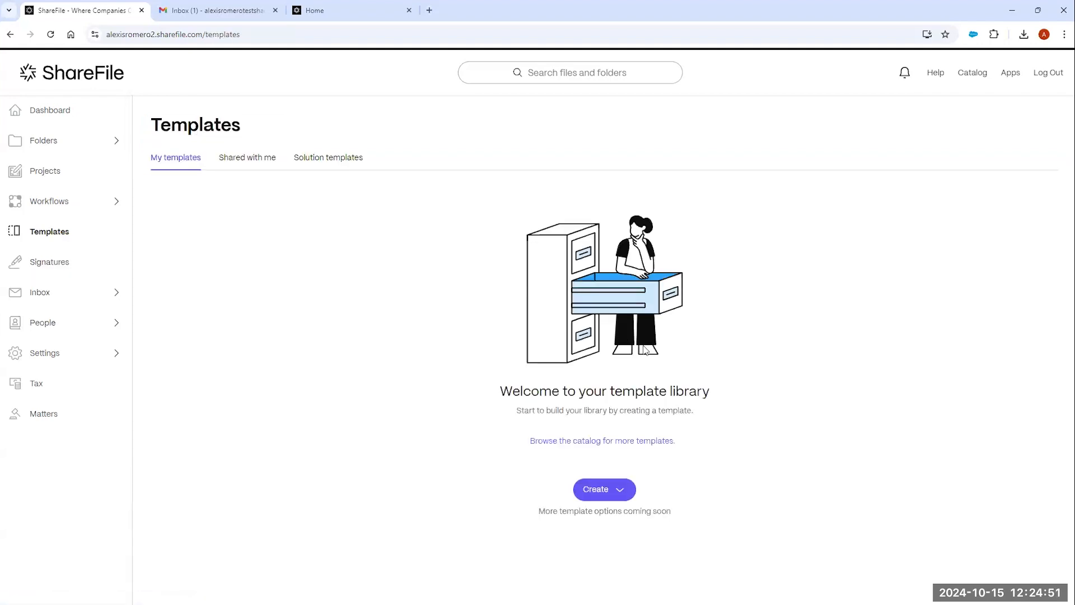
pyautogui.click(623, 493)
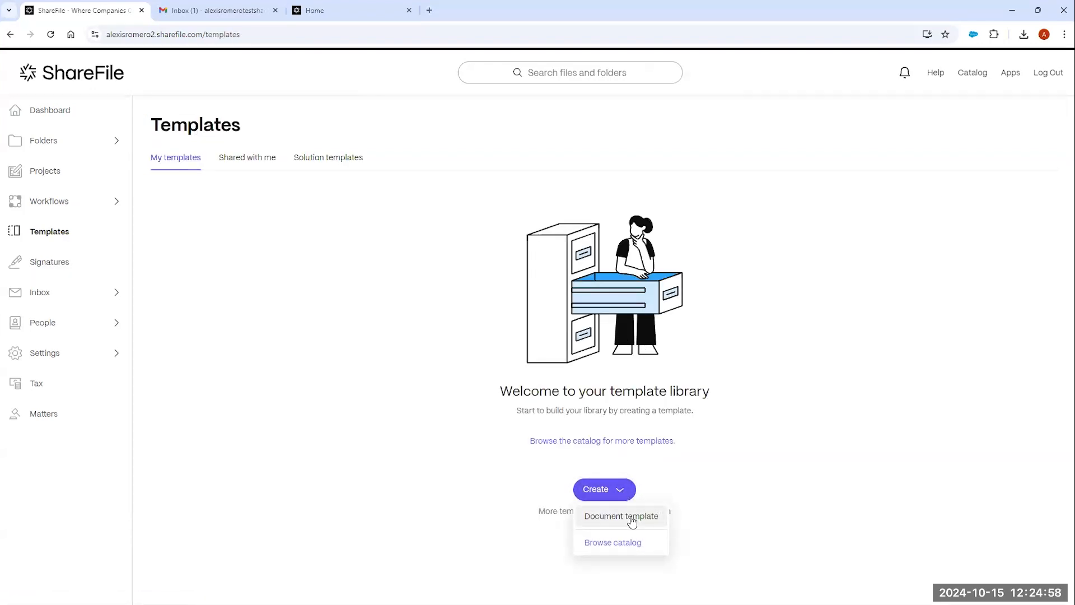
pyautogui.click(632, 520)
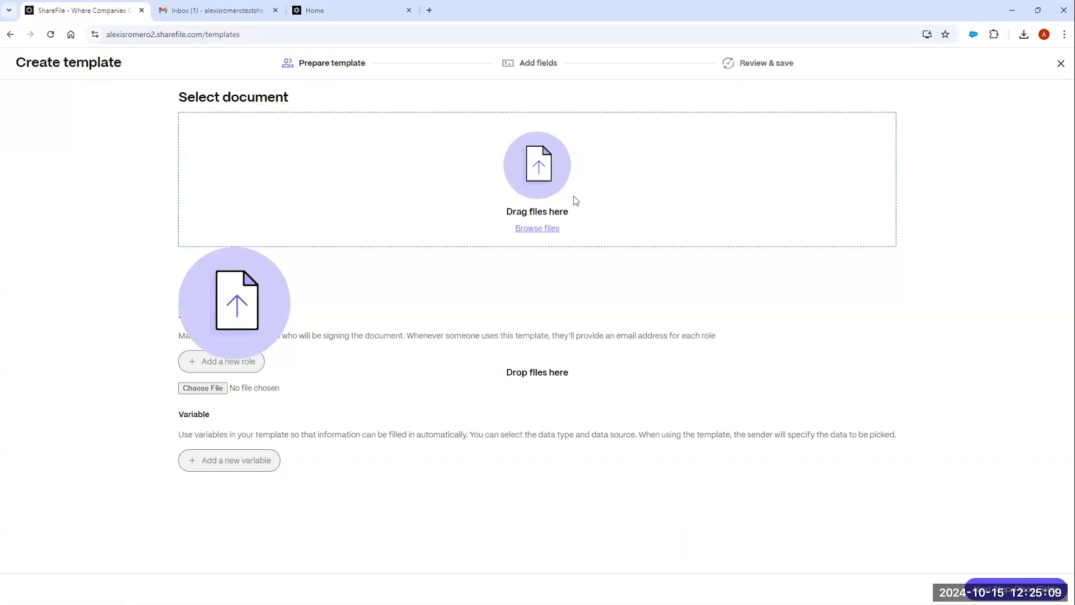
# Upload test.pdf from the Desktop as the template's document.
pyautogui.click(552, 230)
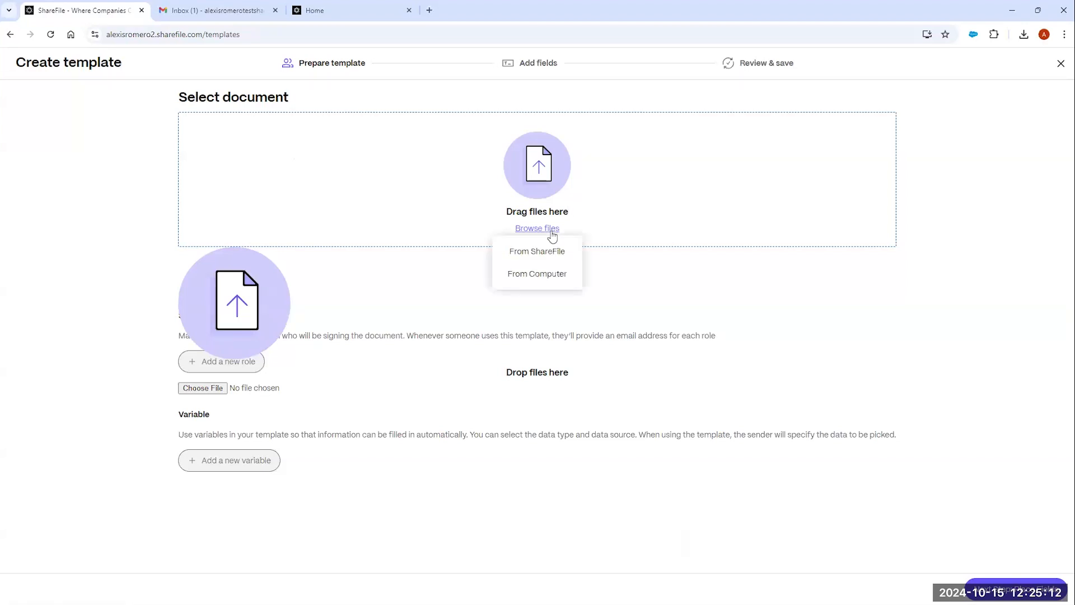
pyautogui.click(556, 274)
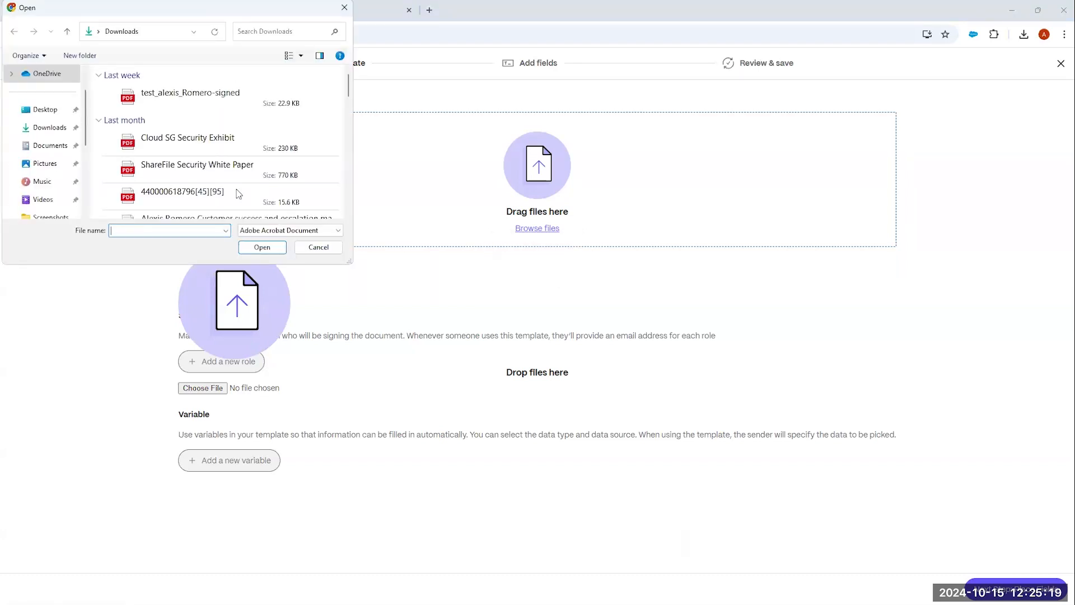
pyautogui.click(46, 111)
pyautogui.click(147, 90)
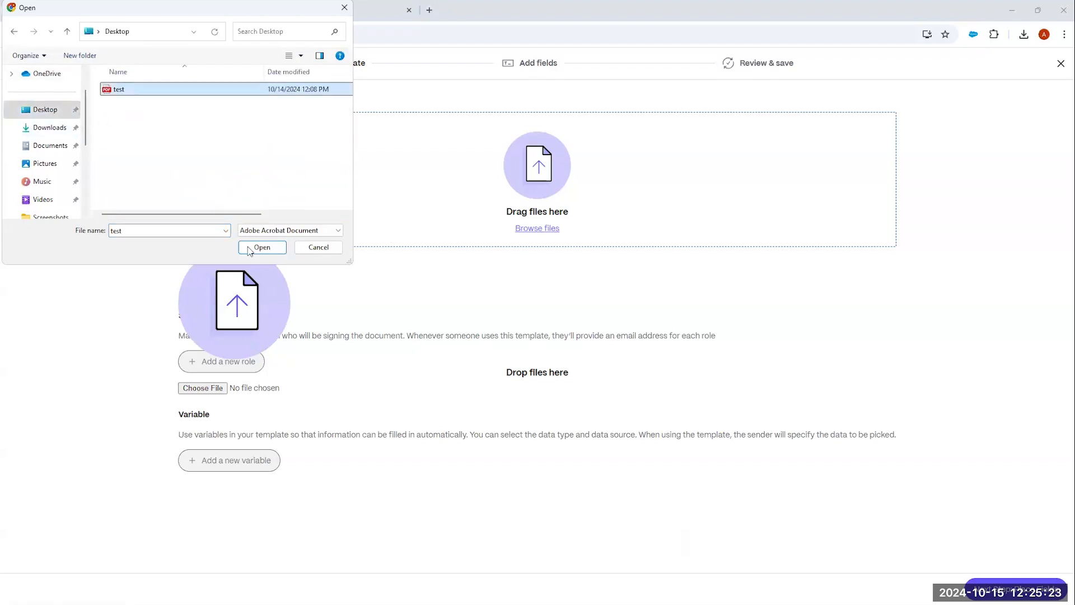
pyautogui.click(261, 252)
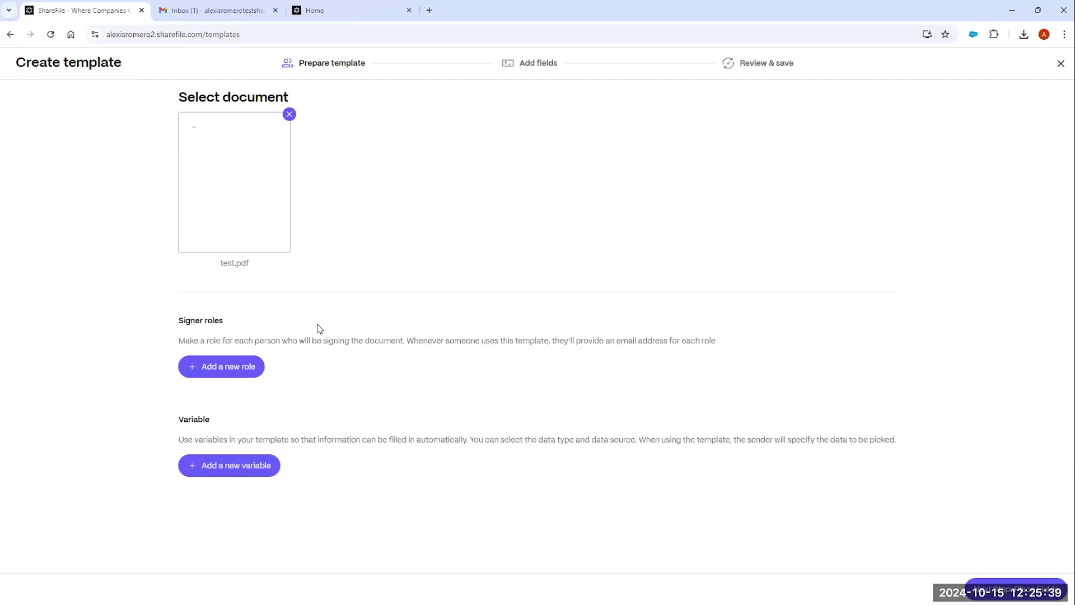
# Add two signer roles named Client and Employee.
pyautogui.moveTo(179, 321); pyautogui.dragTo(240, 324)
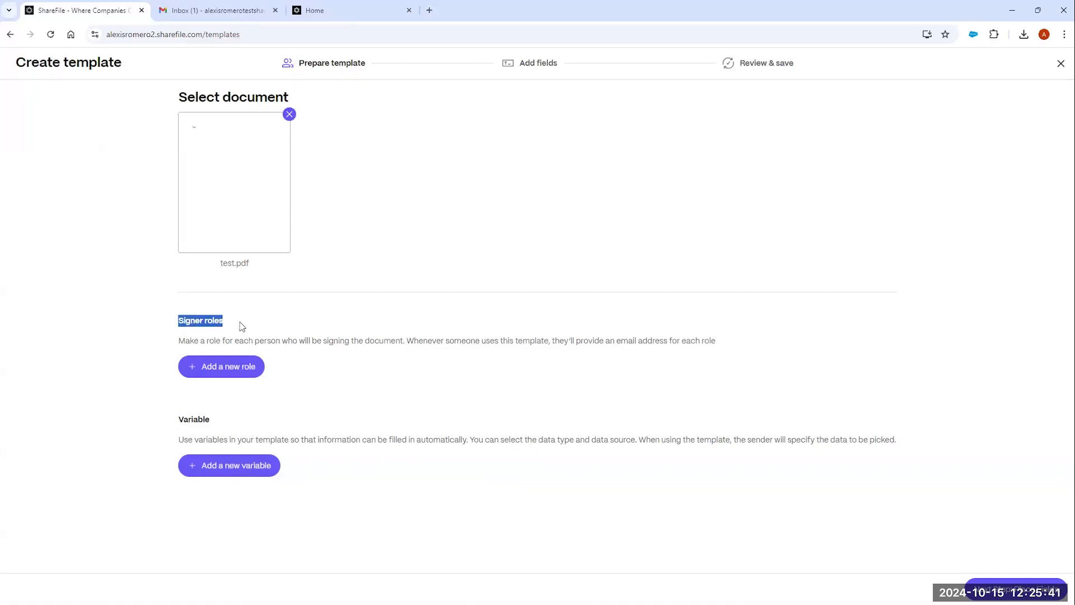
pyautogui.click(230, 337)
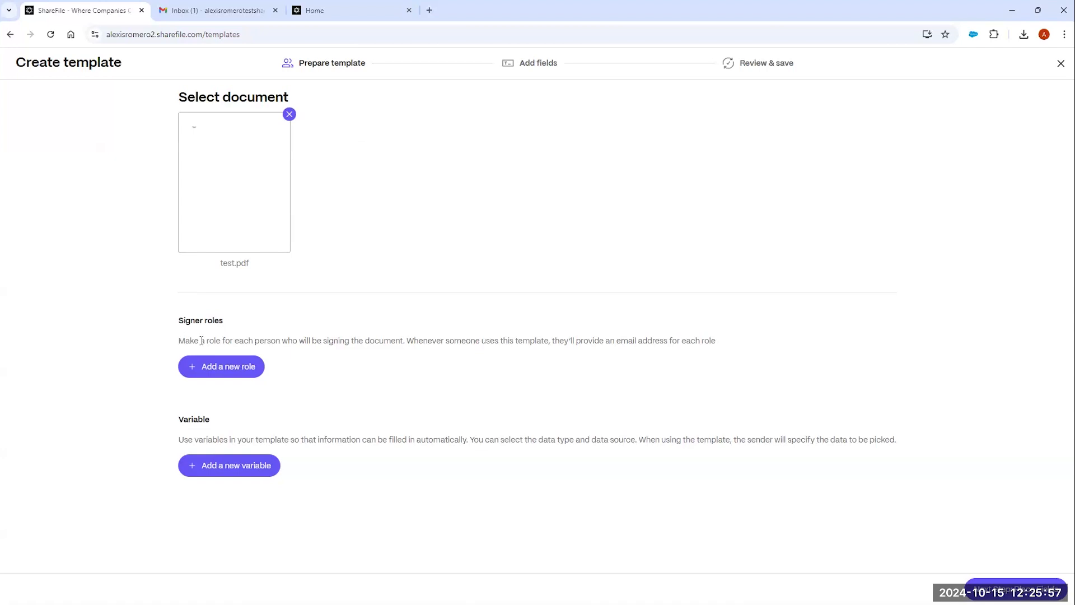
pyautogui.click(214, 367)
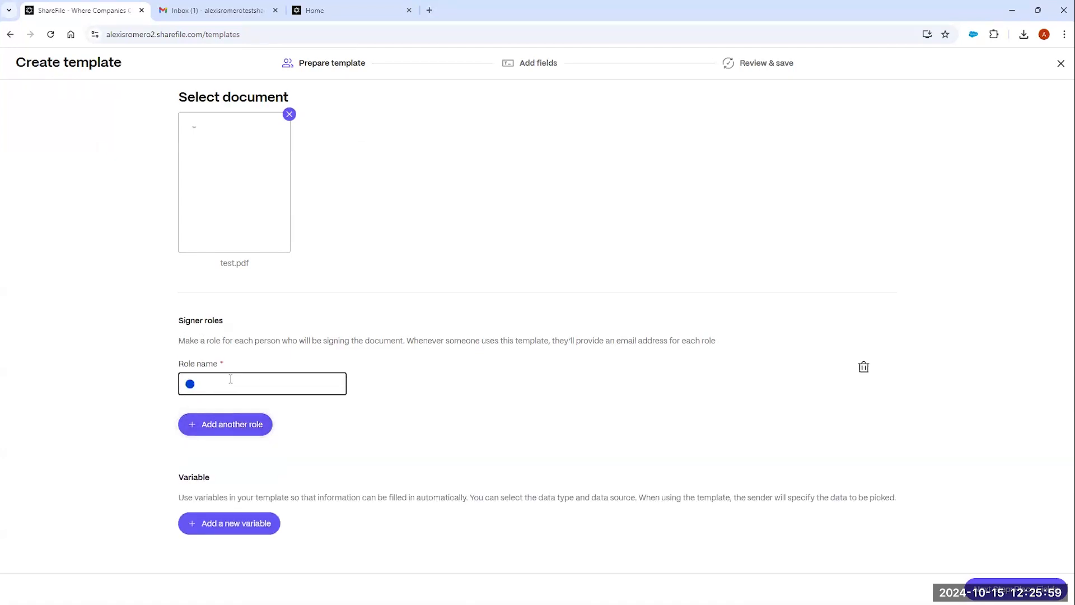
pyautogui.write('Clin')
pyautogui.write('nt')
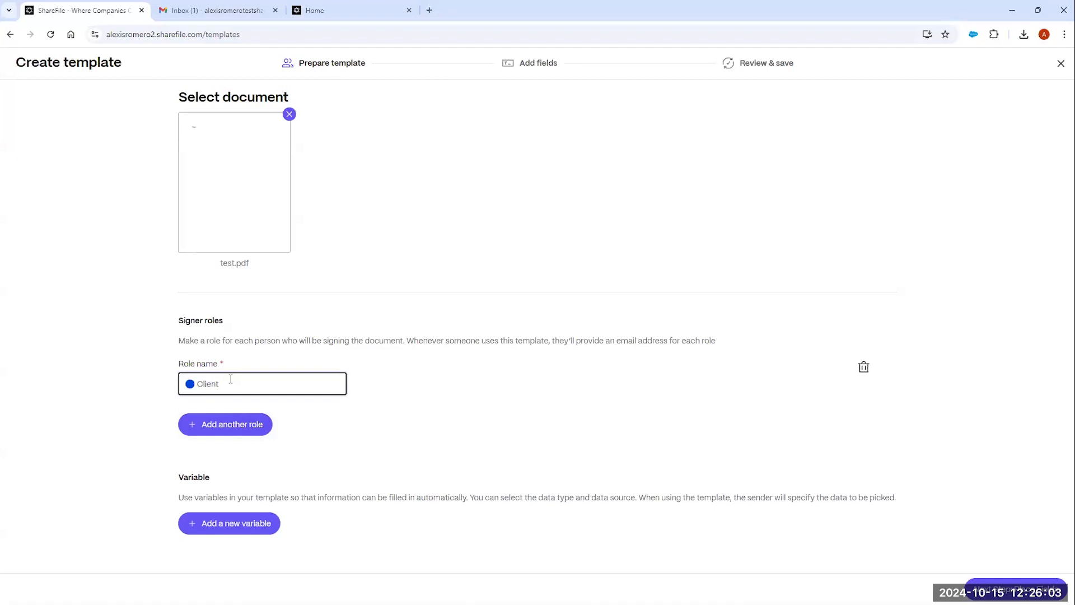
pyautogui.click(234, 429)
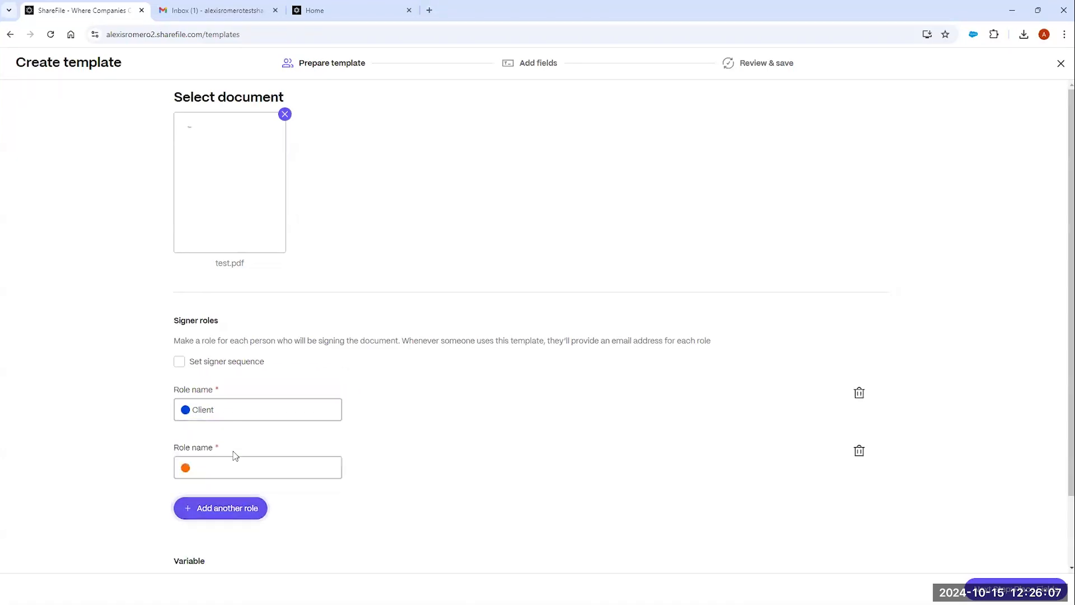
pyautogui.click(230, 464)
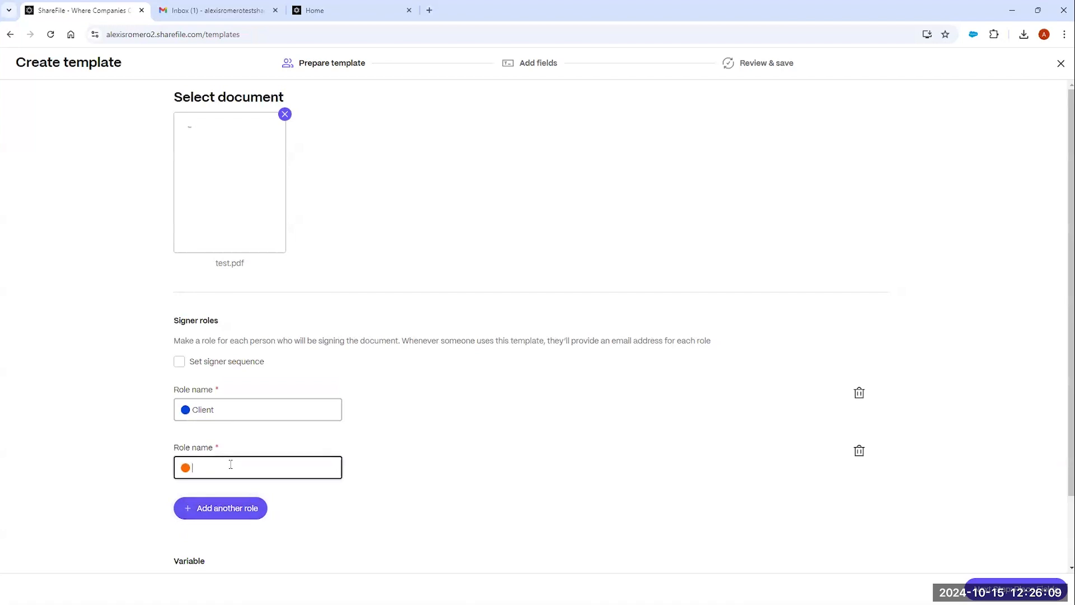
pyautogui.write('Employee')
pyautogui.scroll(-1, 247, 461)
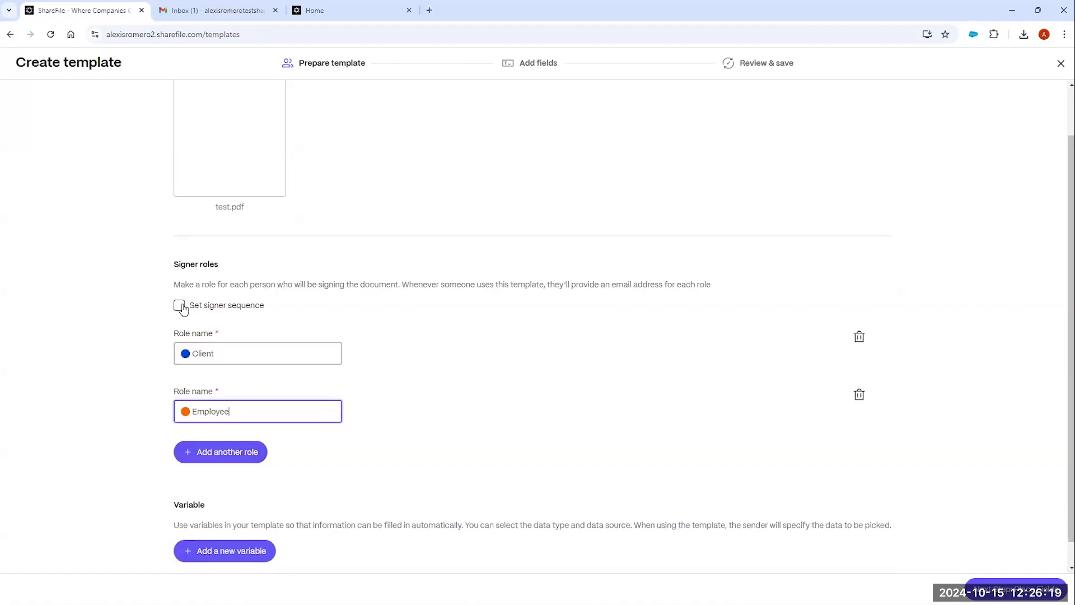
pyautogui.click(182, 306)
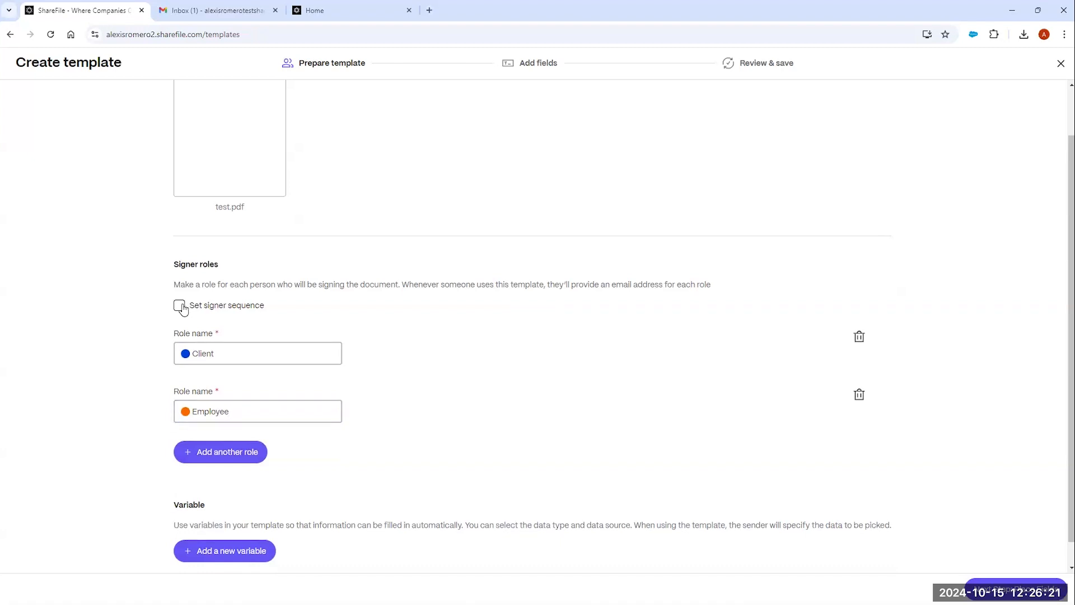
# Enable the signer sequence with Client first and Employee second, and go to field placement.
pyautogui.click(179, 306)
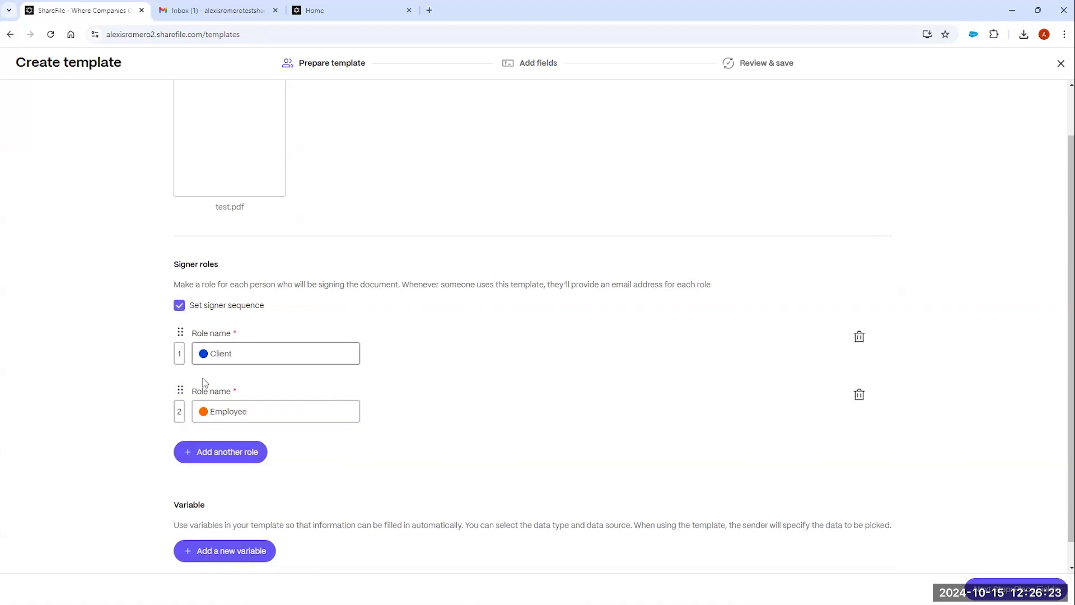
pyautogui.moveTo(182, 395); pyautogui.dragTo(176, 334)
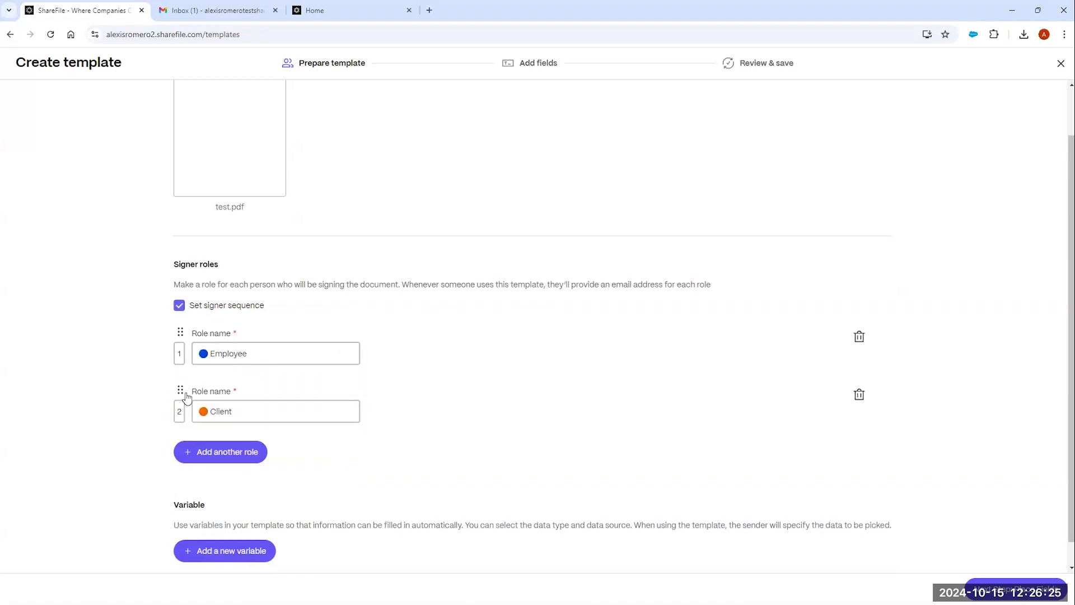
pyautogui.moveTo(177, 400); pyautogui.dragTo(173, 329)
pyautogui.scroll(-1, 384, 430)
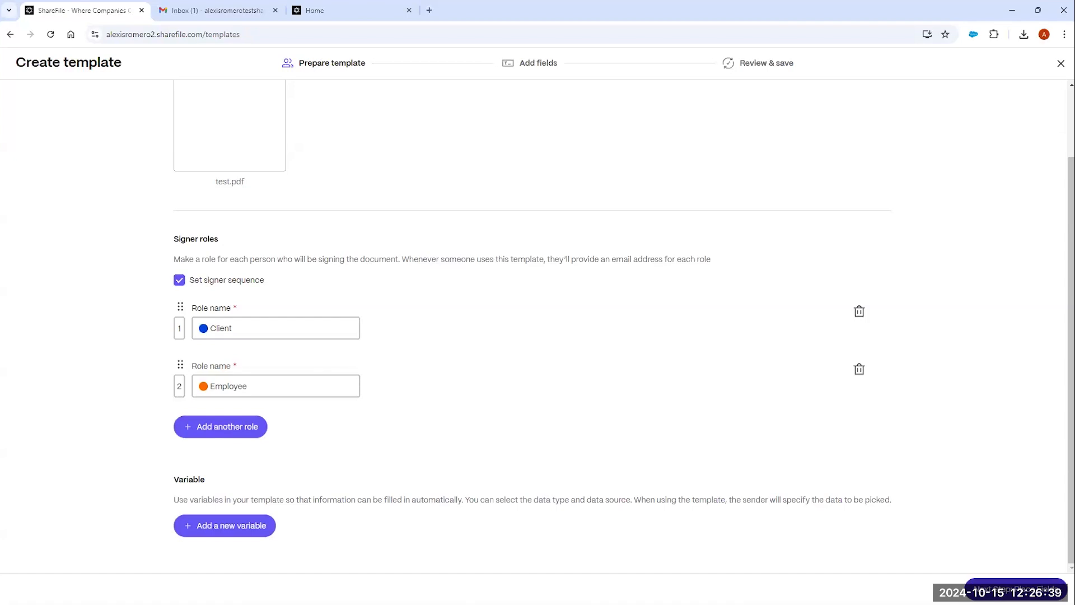
pyautogui.click(1006, 589)
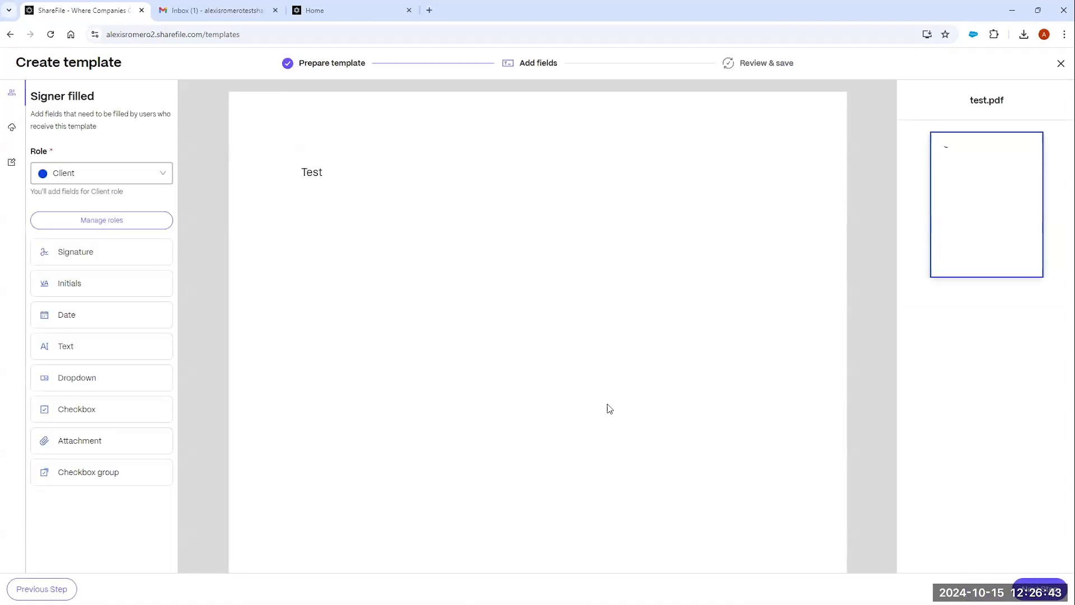
# Place Client Signature, Initials and Date fields in a row below Test.
pyautogui.click(153, 182)
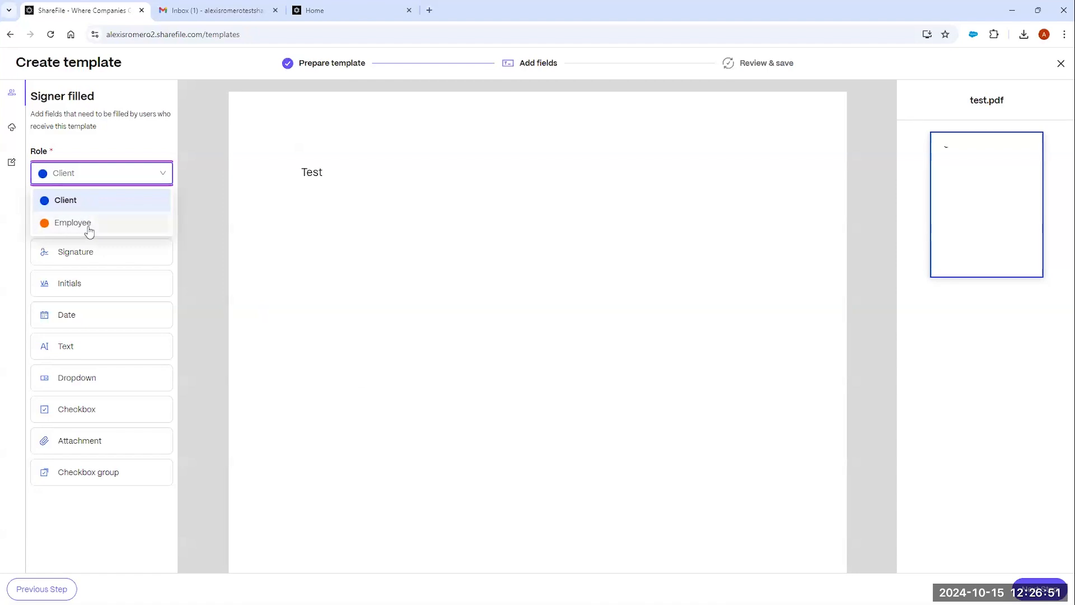
pyautogui.click(84, 203)
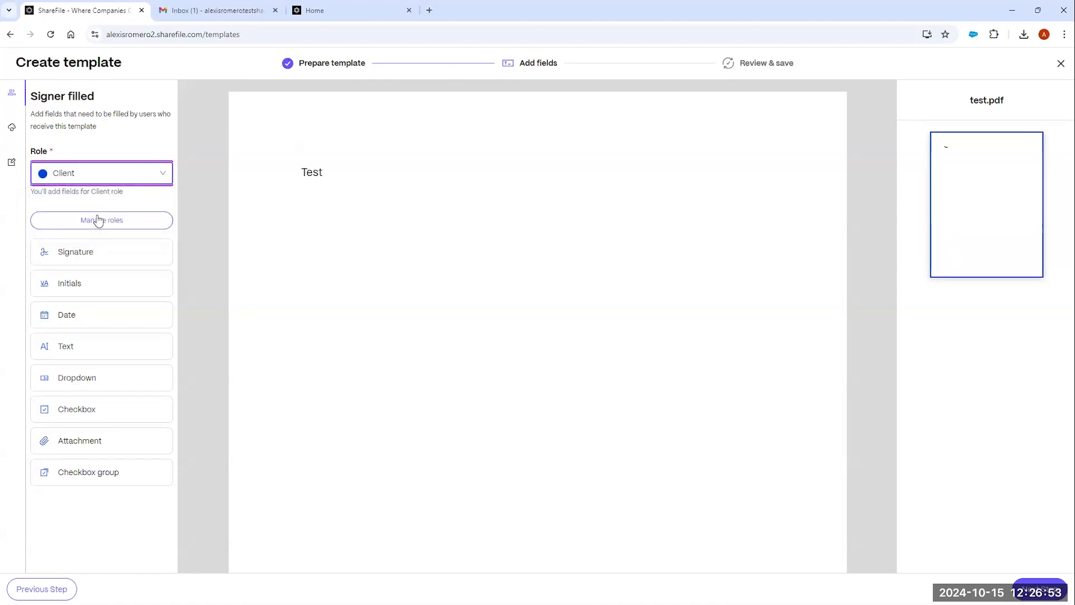
pyautogui.click(130, 252)
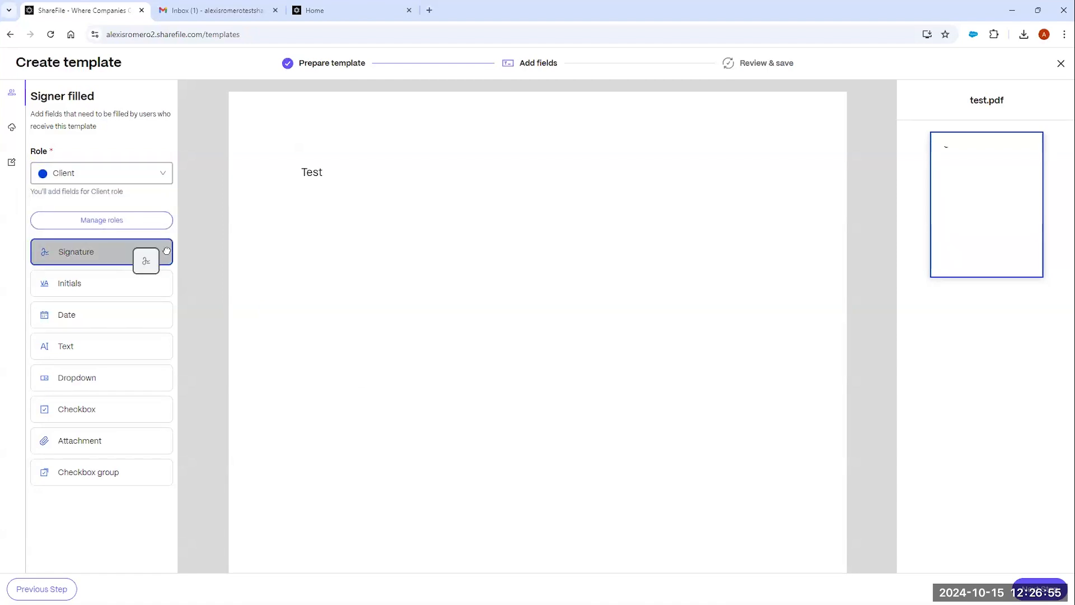
pyautogui.click(281, 233)
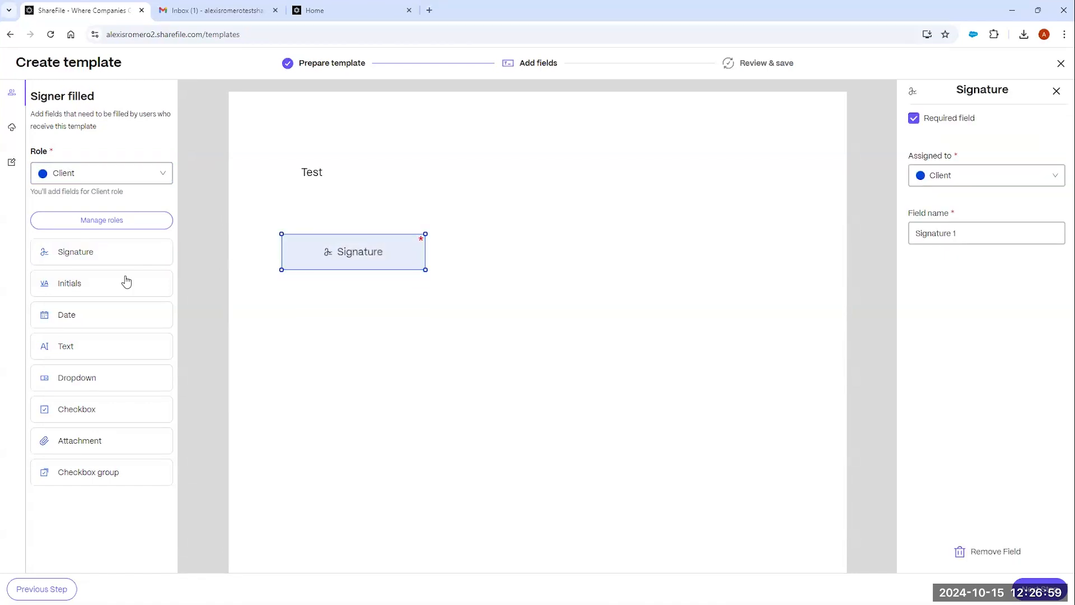
pyautogui.click(101, 284)
pyautogui.click(442, 234)
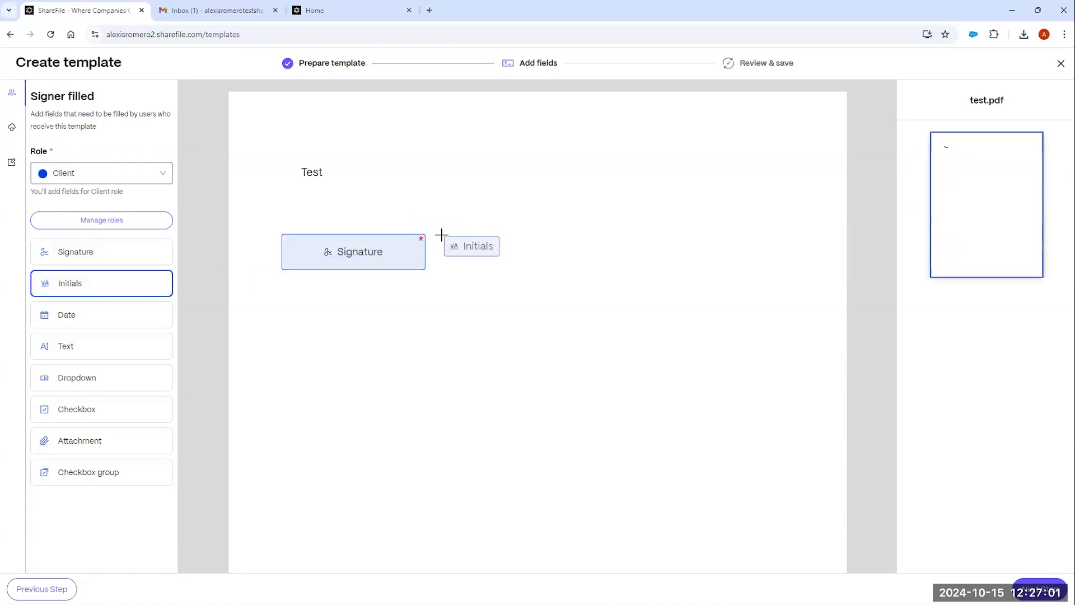
pyautogui.click(149, 313)
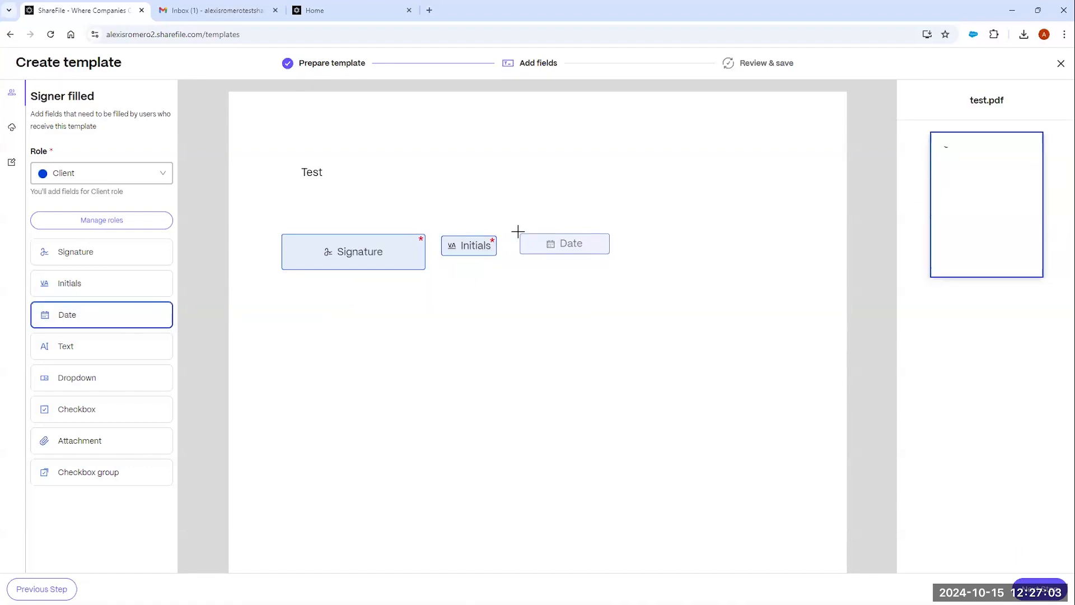
pyautogui.click(513, 235)
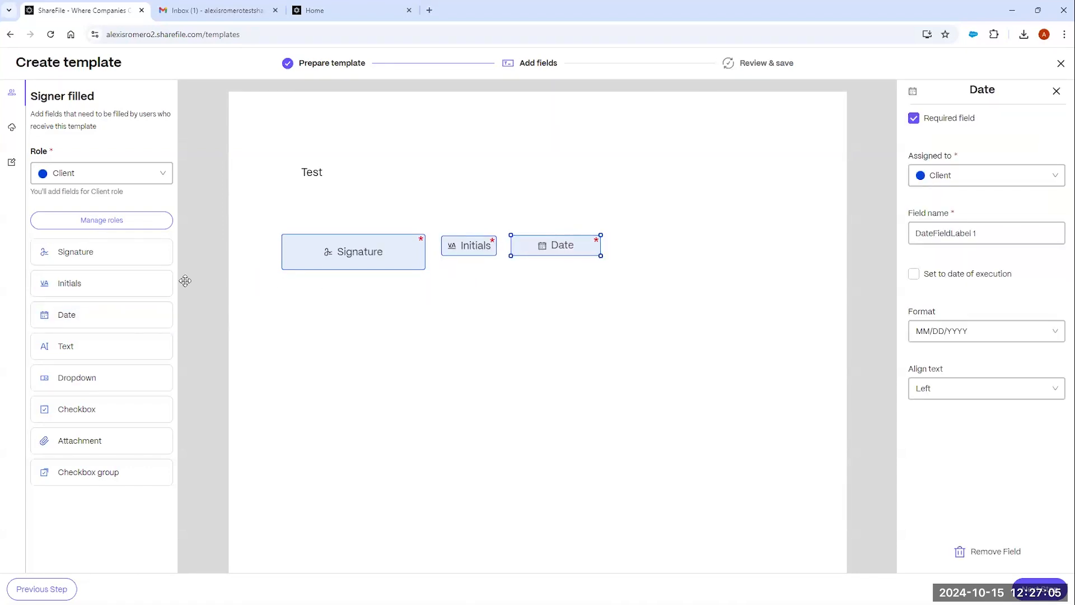
# Place Employee Signature, Initials and Date fields in a row beneath the Client's.
pyautogui.click(125, 177)
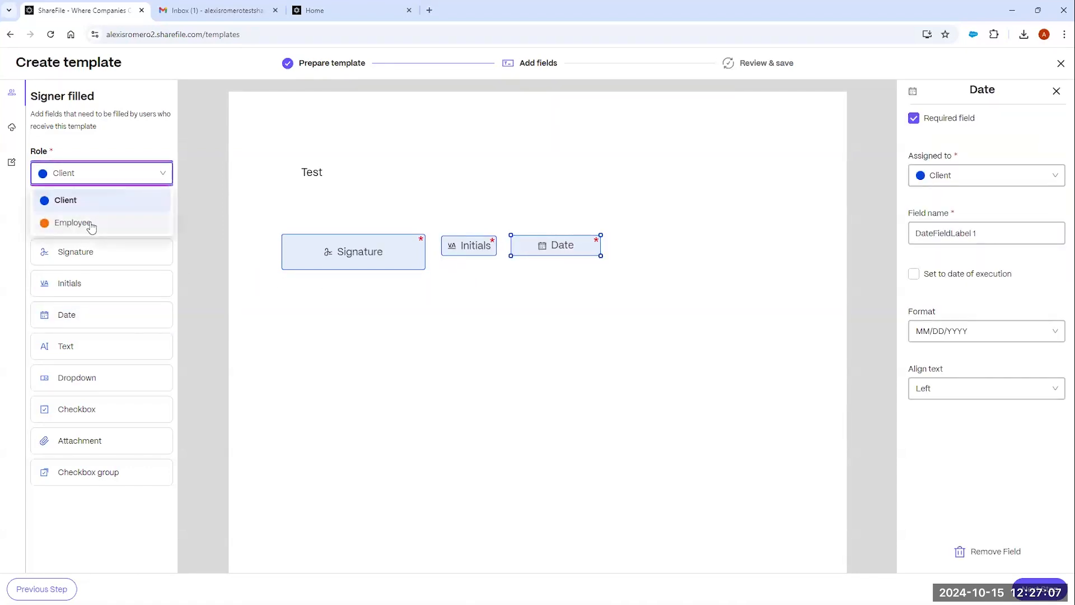
pyautogui.click(92, 224)
pyautogui.click(119, 258)
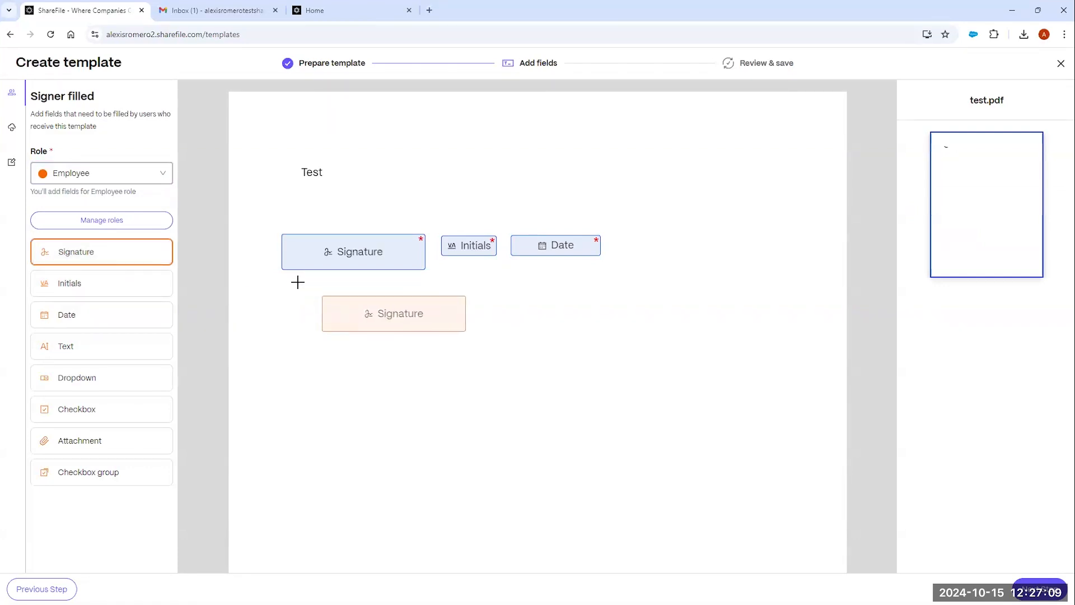
pyautogui.click(279, 279)
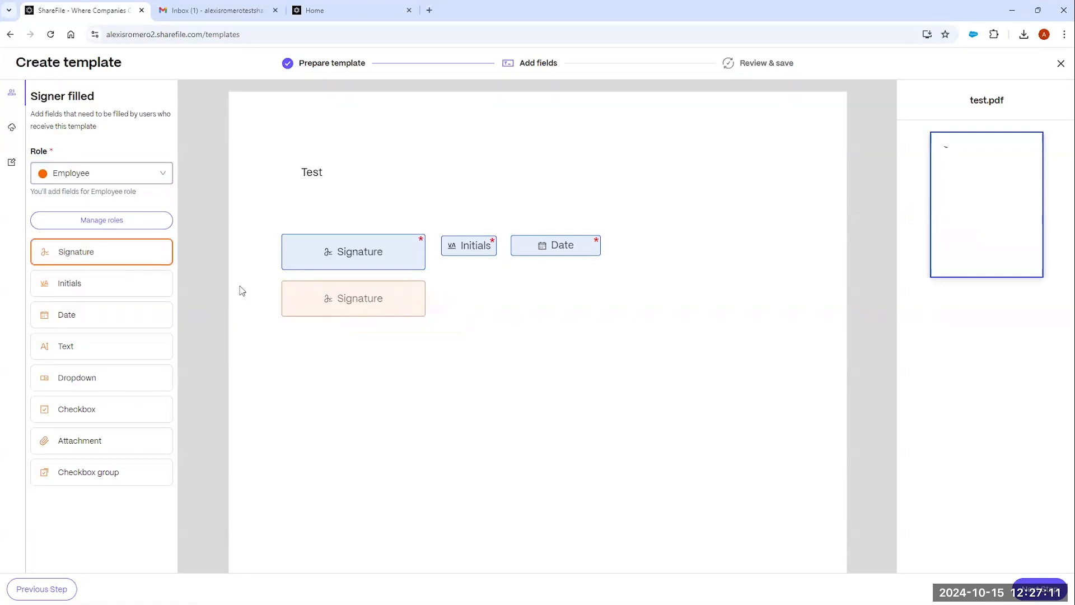
pyautogui.click(131, 281)
pyautogui.click(435, 279)
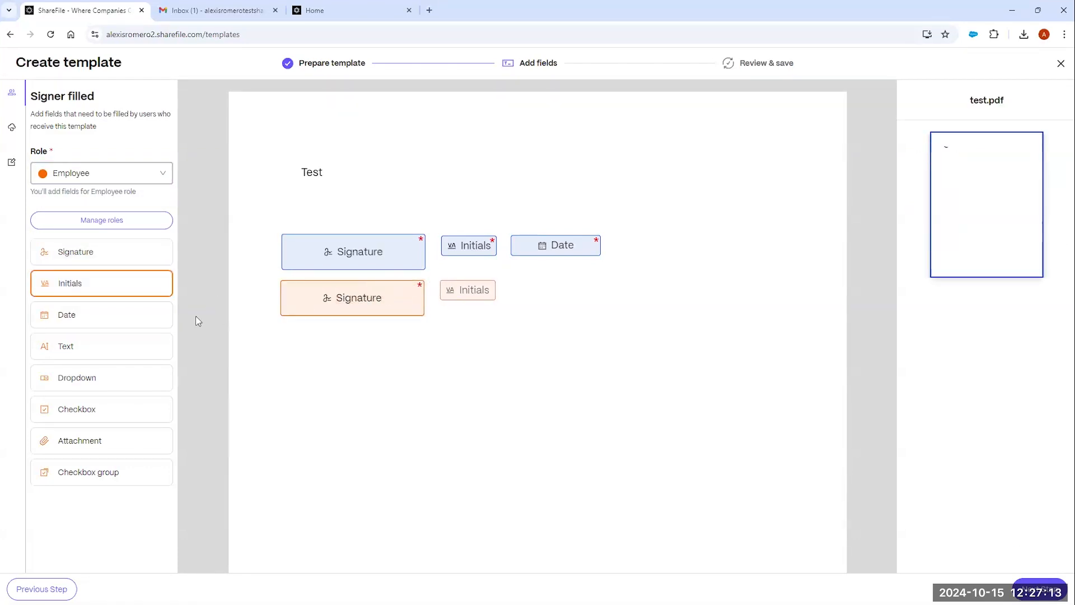
pyautogui.click(147, 318)
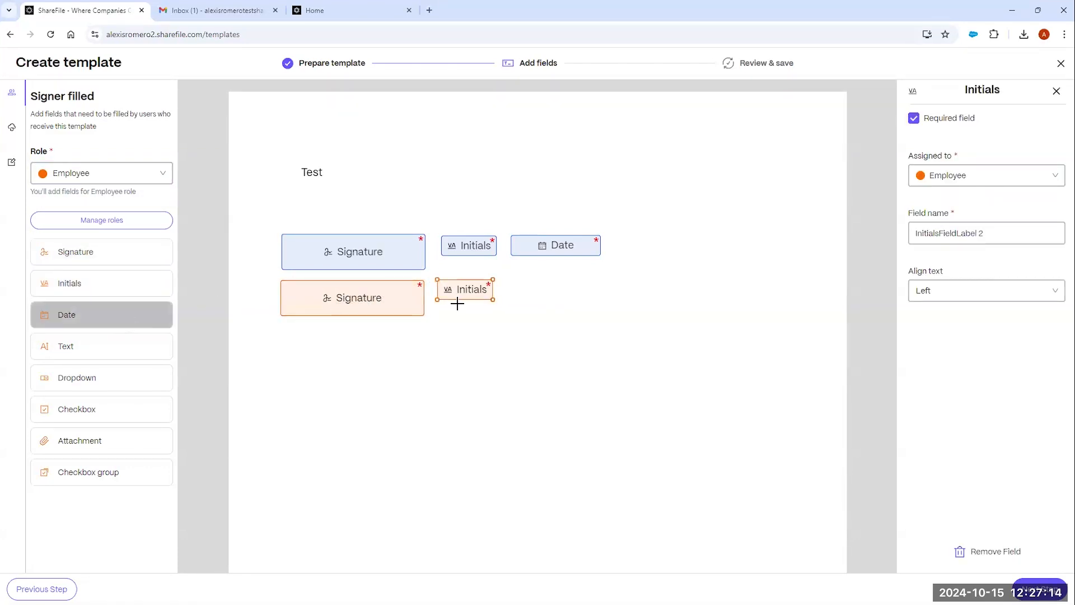
pyautogui.click(510, 275)
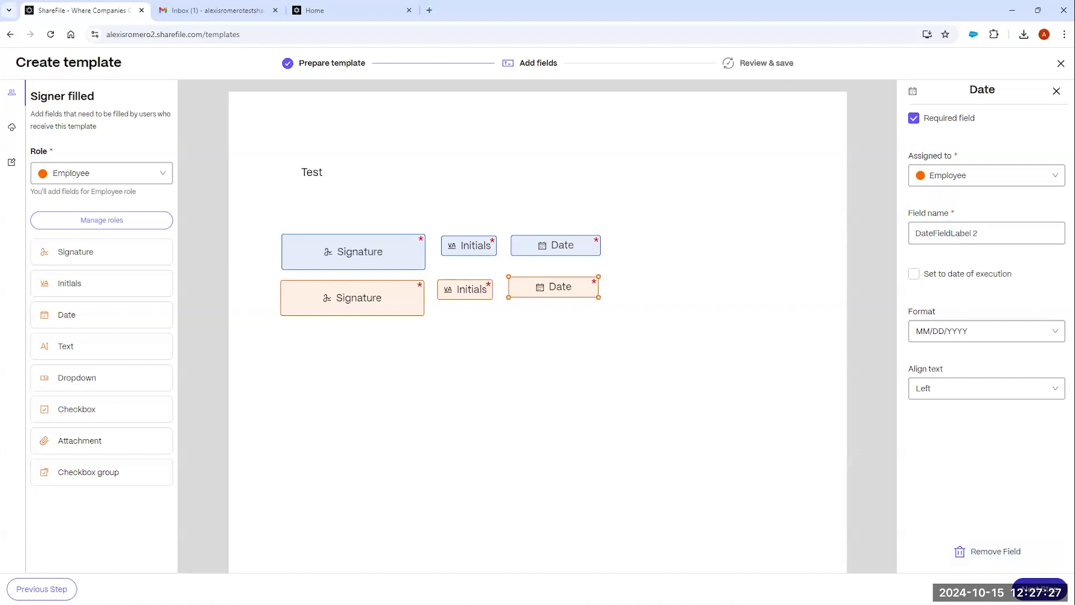
# Name the template 'Contract test' on the review step.
pyautogui.click(1014, 590)
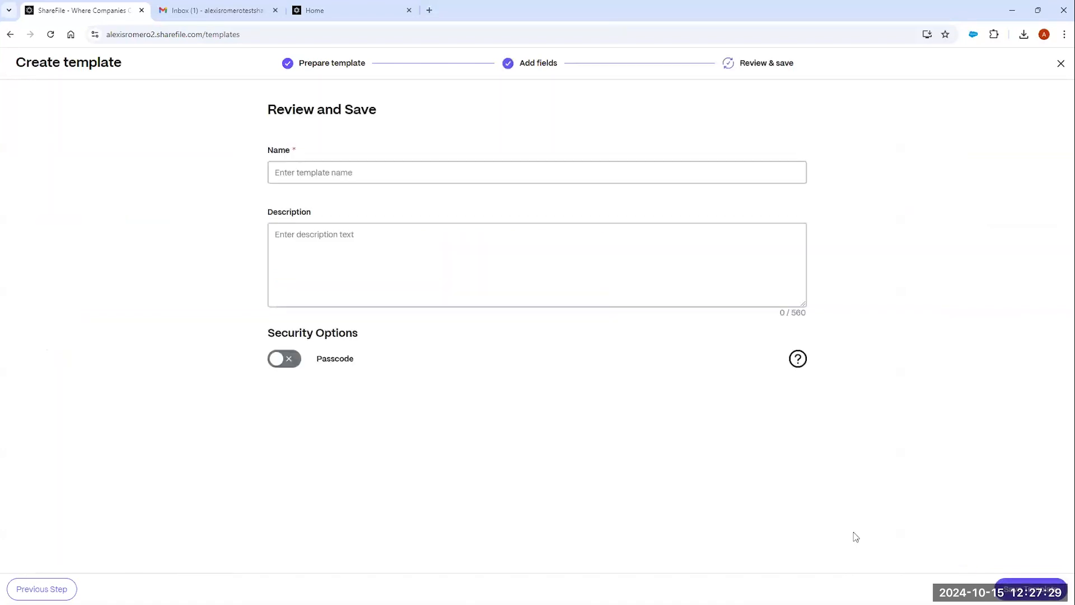
pyautogui.click(461, 168)
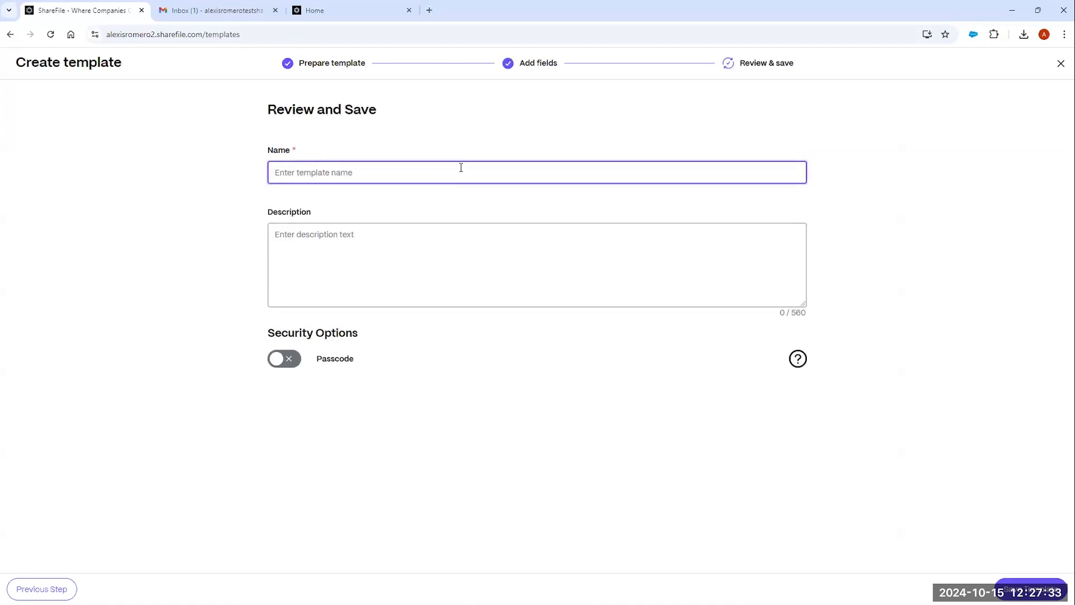
pyautogui.write('Contract test')
pyautogui.click(413, 254)
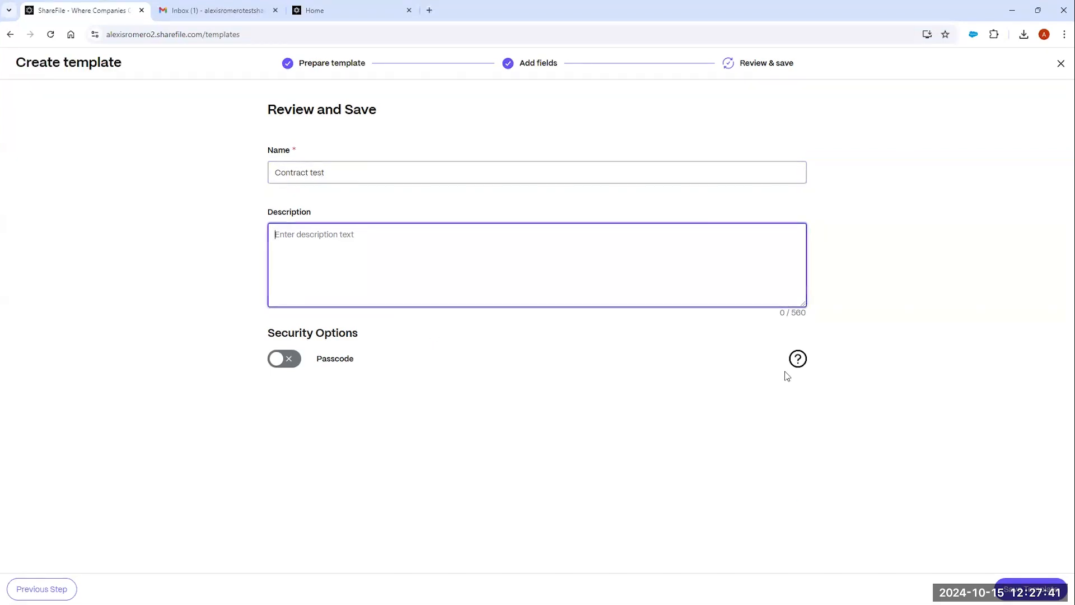
# Leave the passcode requirement off and save the template.
pyautogui.moveTo(798, 361)
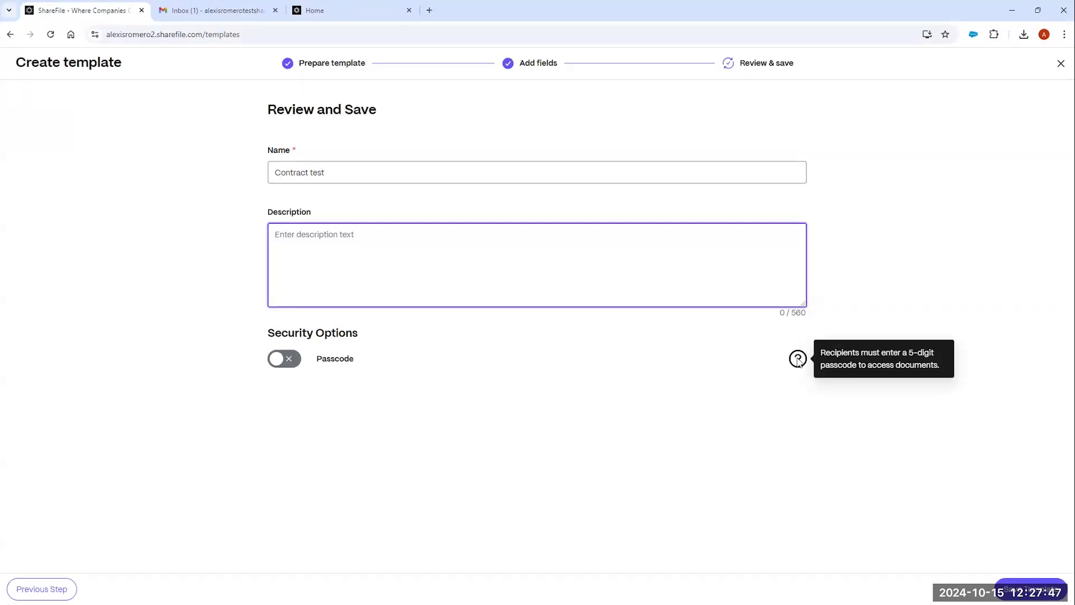
pyautogui.click(286, 368)
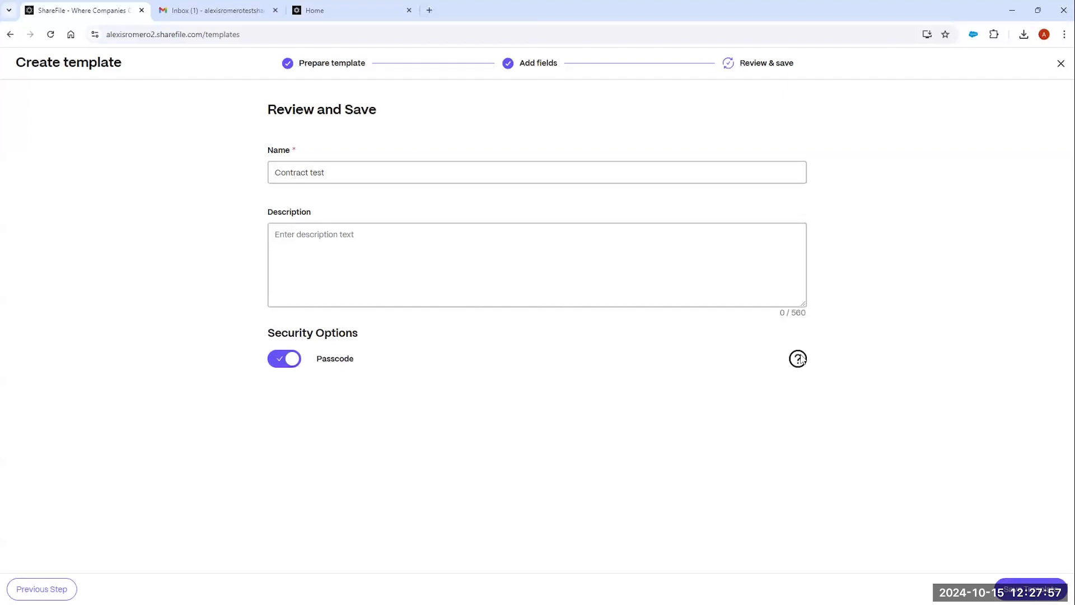
pyautogui.moveTo(801, 358)
pyautogui.click(289, 359)
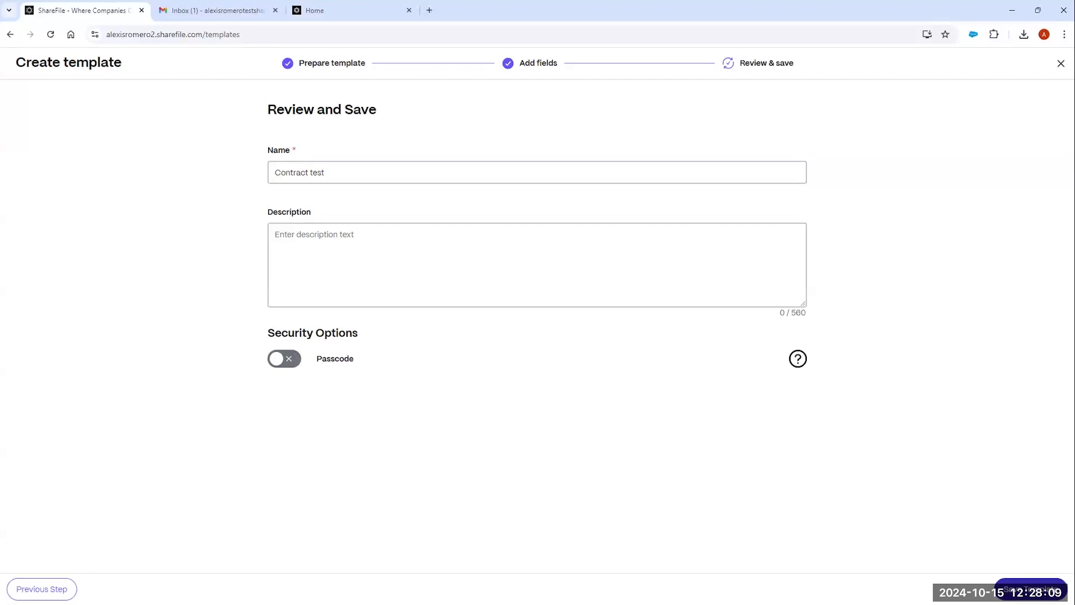
pyautogui.click(1030, 590)
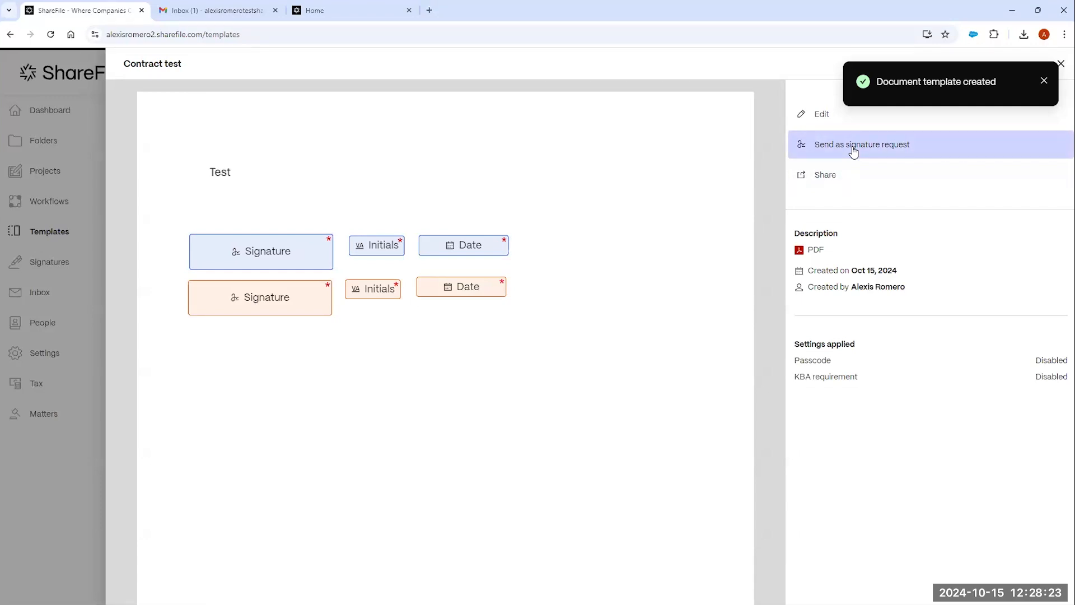
# Close the template preview, go to Signatures, and show the Create signature request choices.
pyautogui.click(1044, 82)
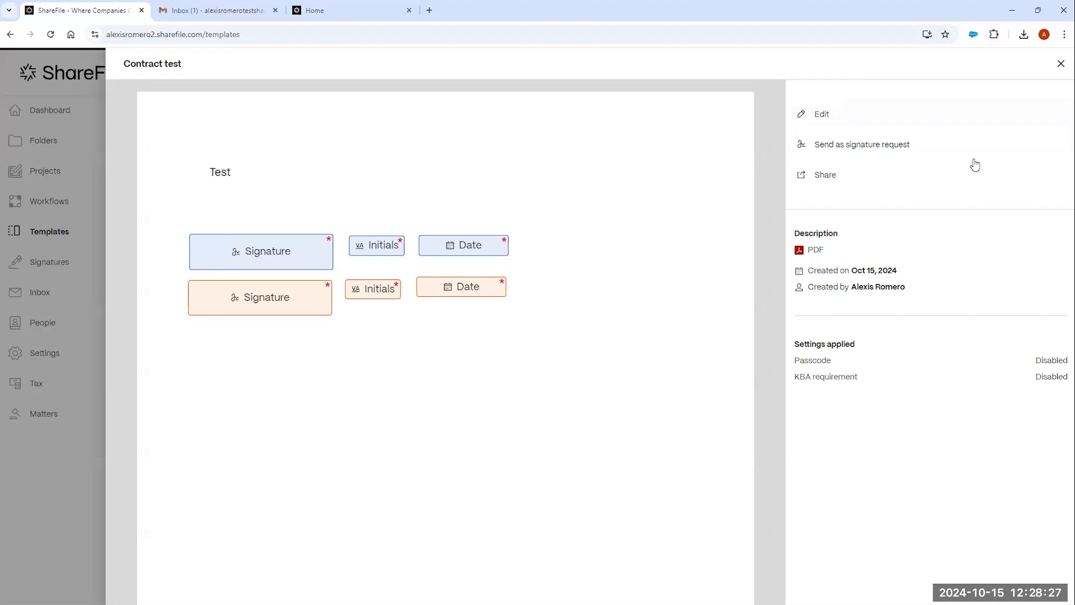
pyautogui.click(1061, 64)
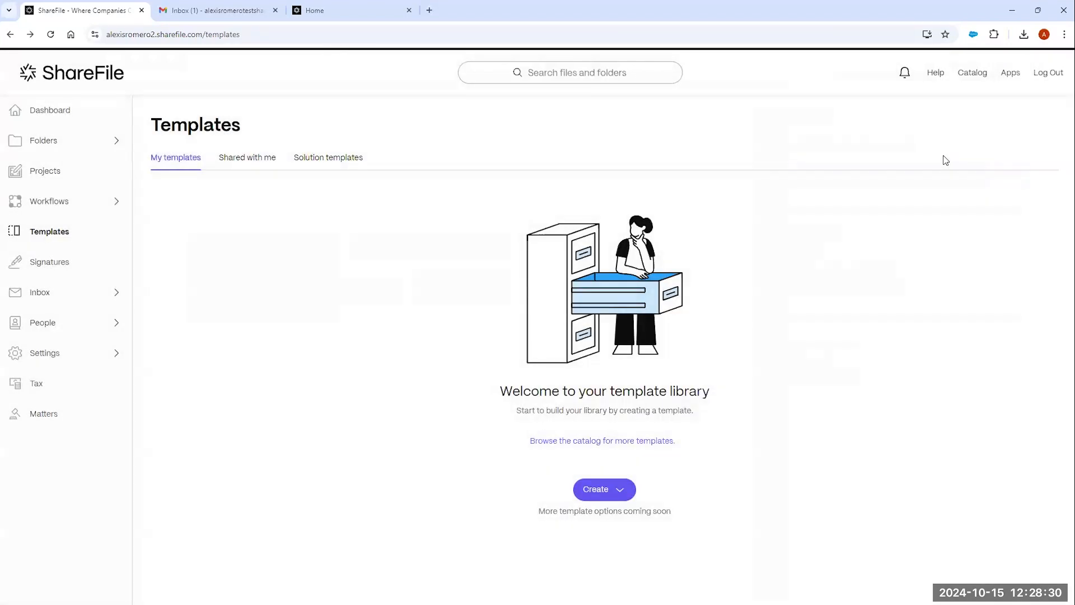
pyautogui.click(45, 275)
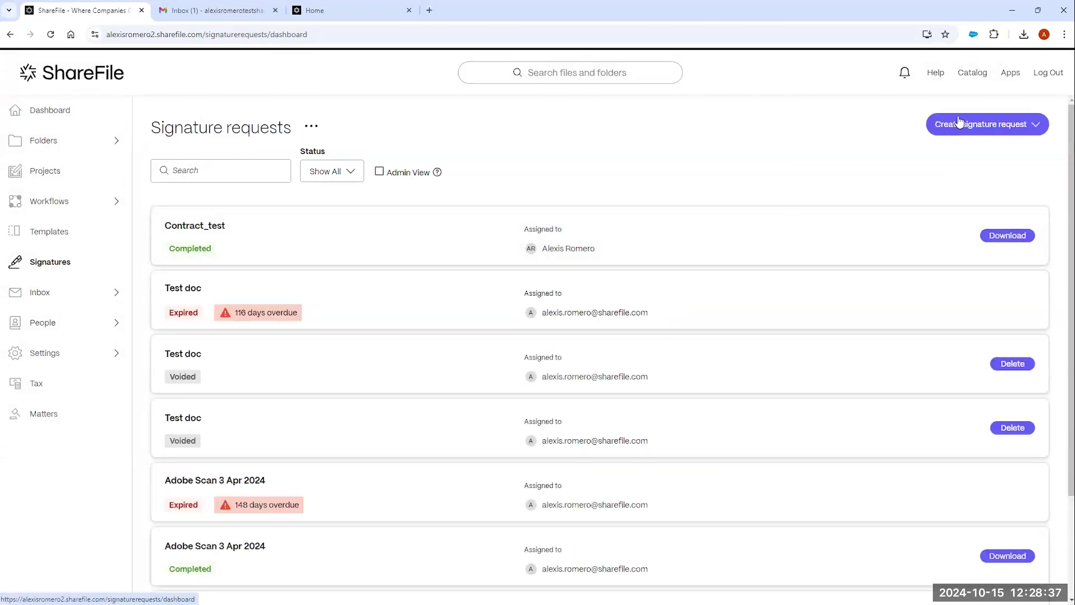
pyautogui.click(986, 125)
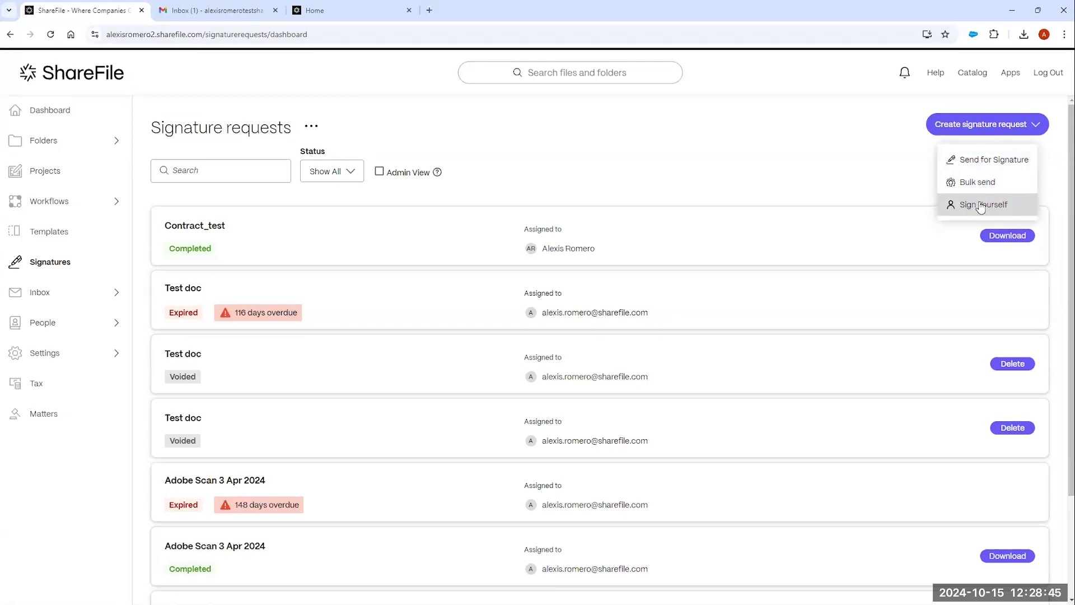
# Start a new signature request using the saved Contract test template as its document.
pyautogui.click(980, 168)
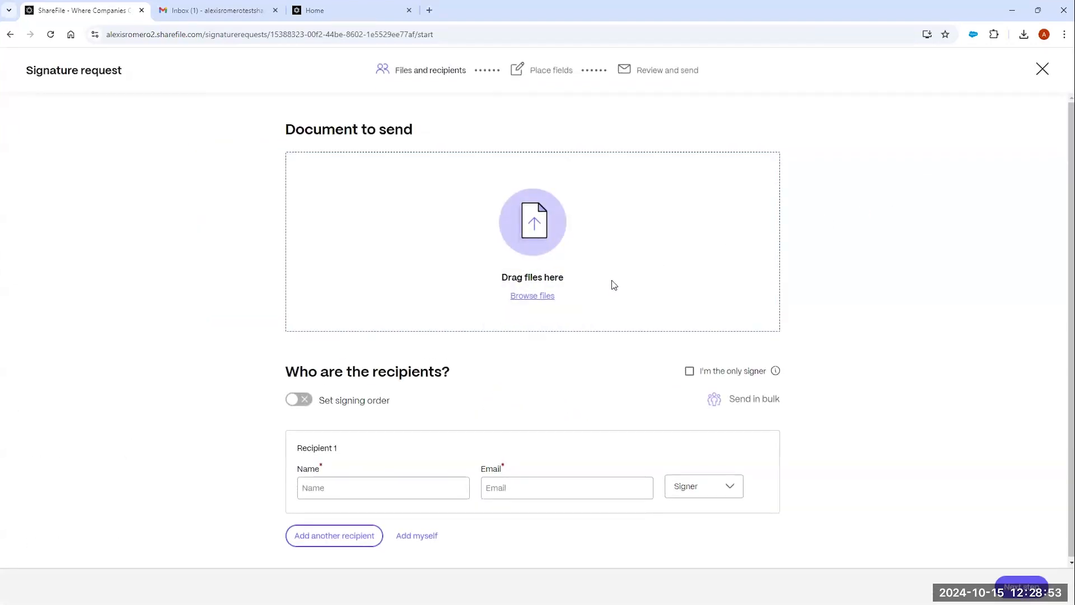
pyautogui.click(547, 297)
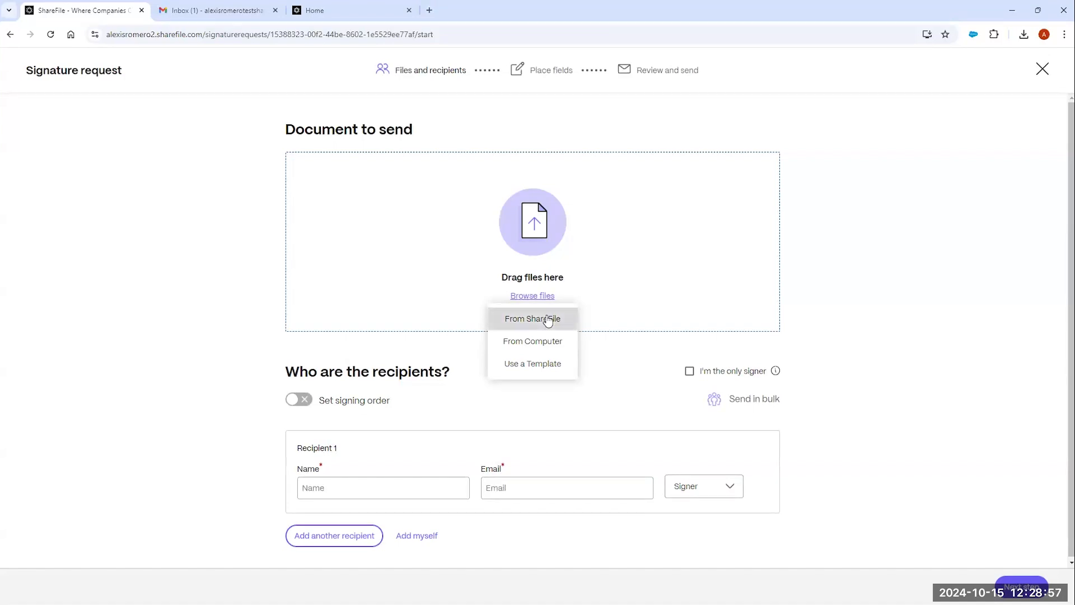
pyautogui.click(541, 364)
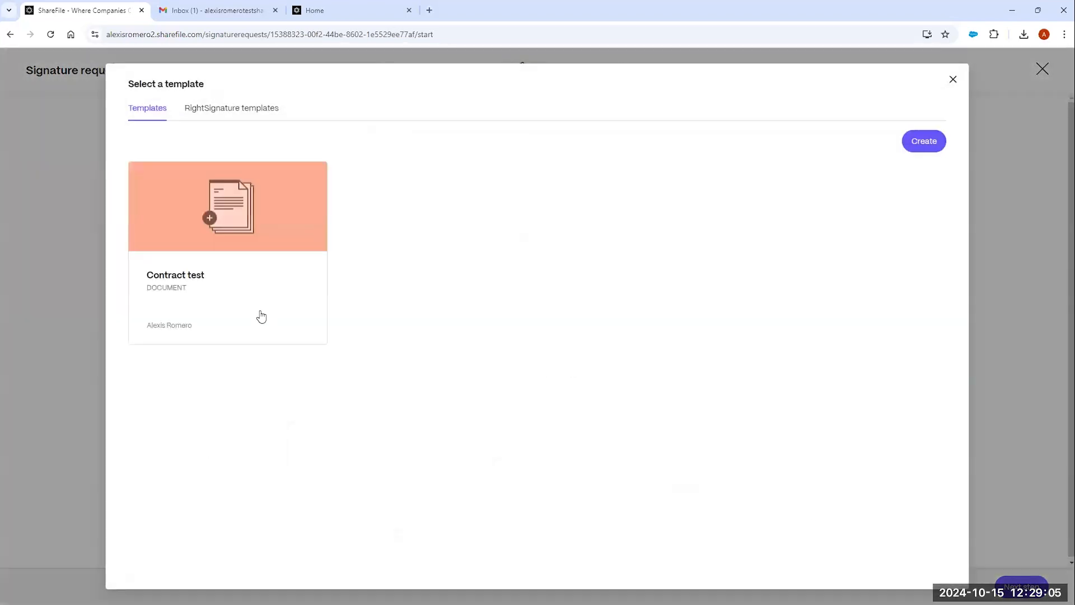
pyautogui.click(185, 288)
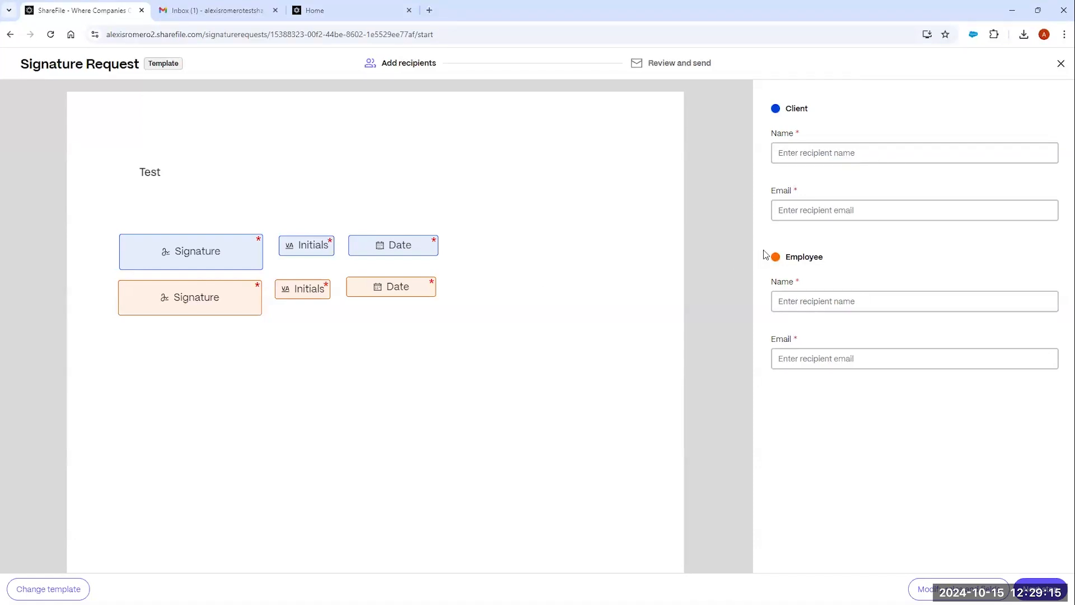
# Enter the Client's full name and pick the suggested contact to fill their e-mail.
pyautogui.click(840, 155)
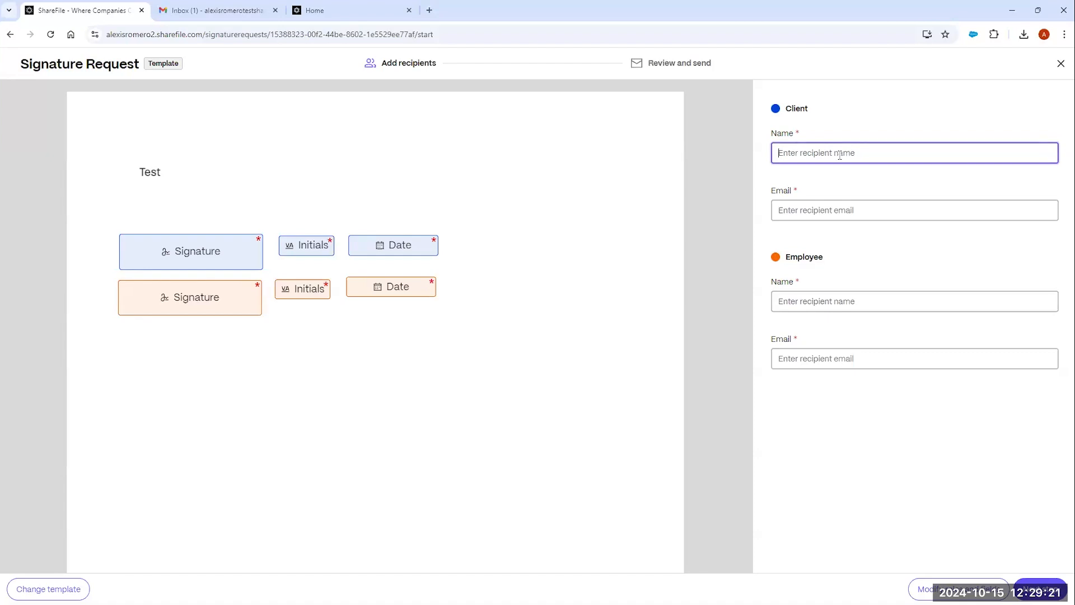
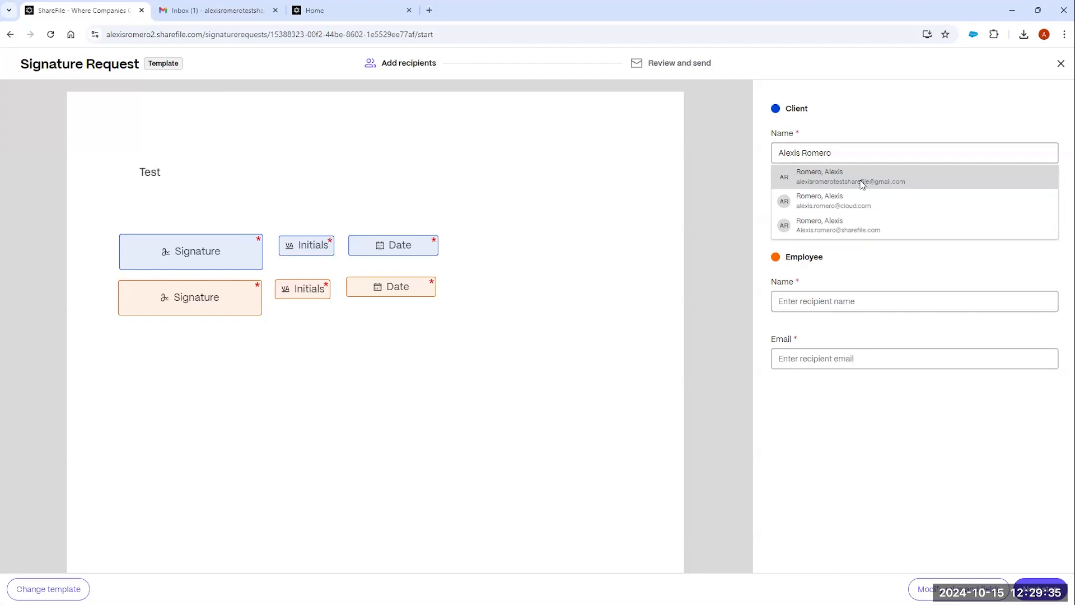
pyautogui.click(862, 184)
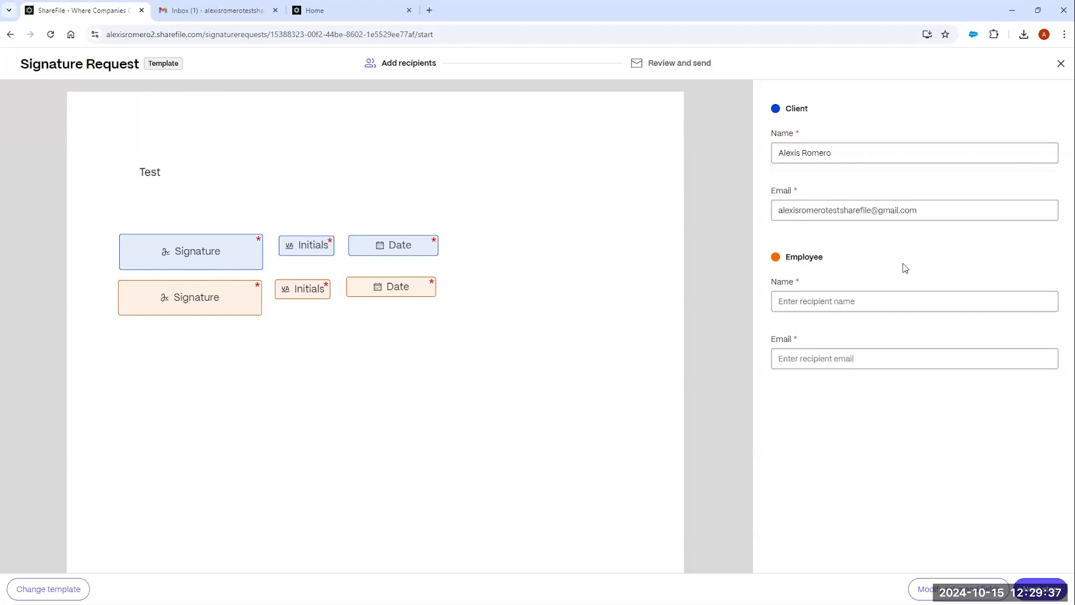
pyautogui.click(939, 210)
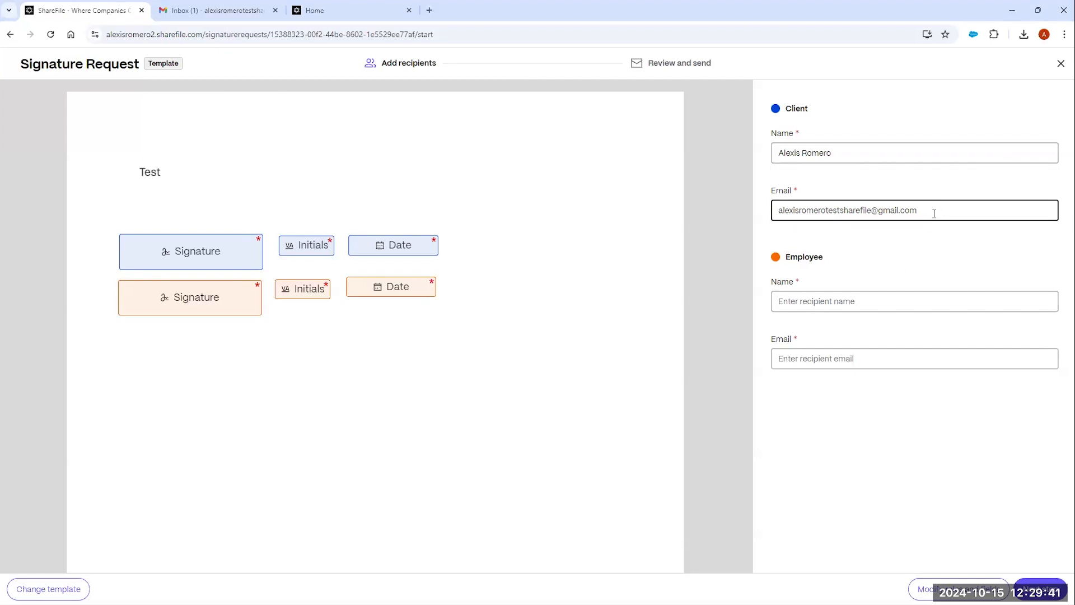
# Enter the Employee's name, choose the second suggested contact, and proceed to review.
pyautogui.click(866, 301)
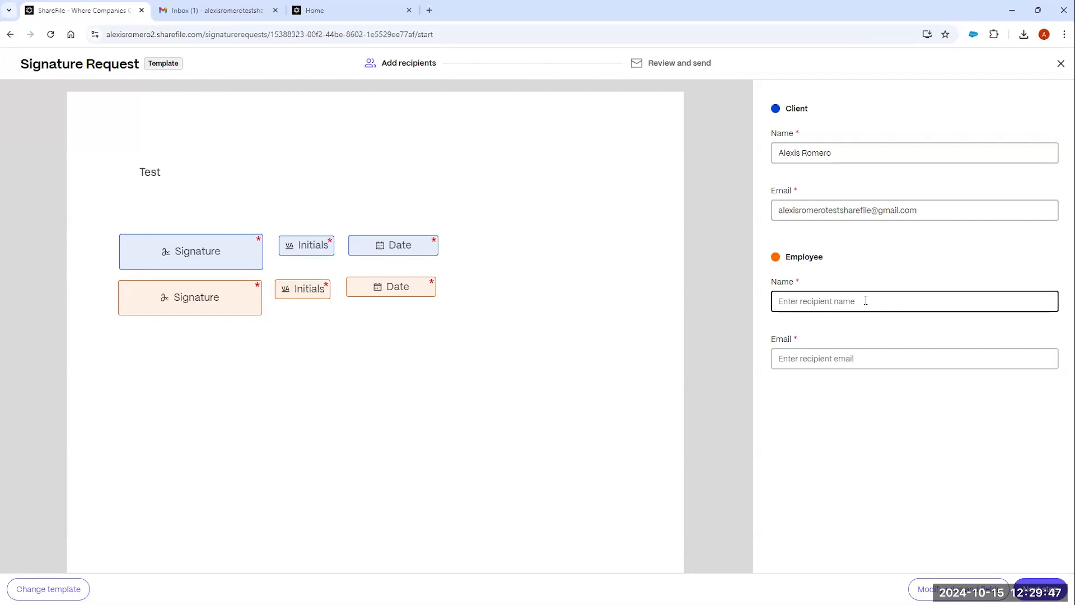
pyautogui.click(866, 300)
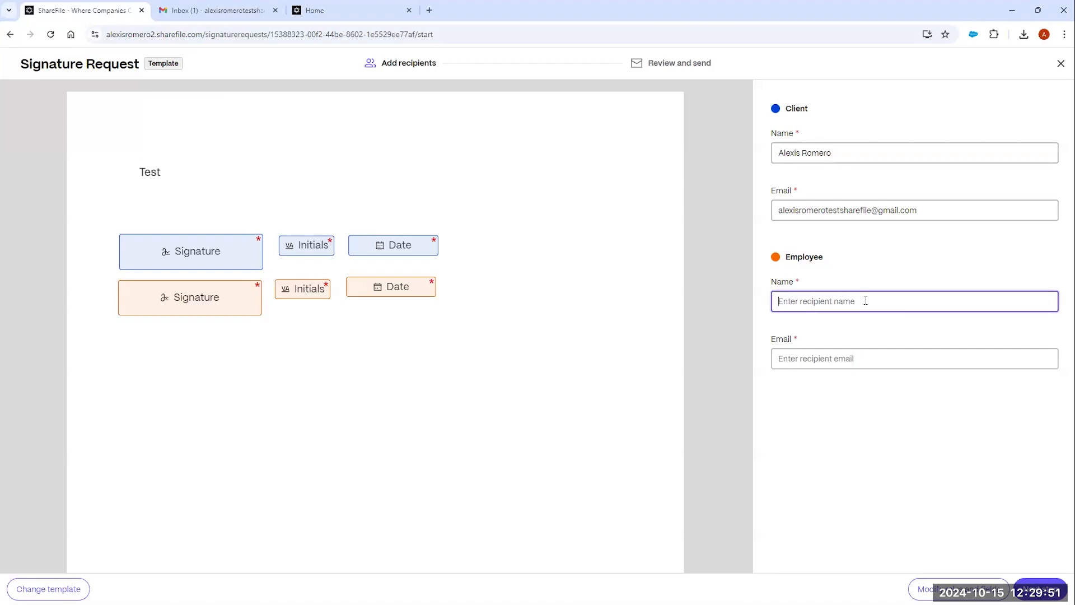
pyautogui.write('Alexis')
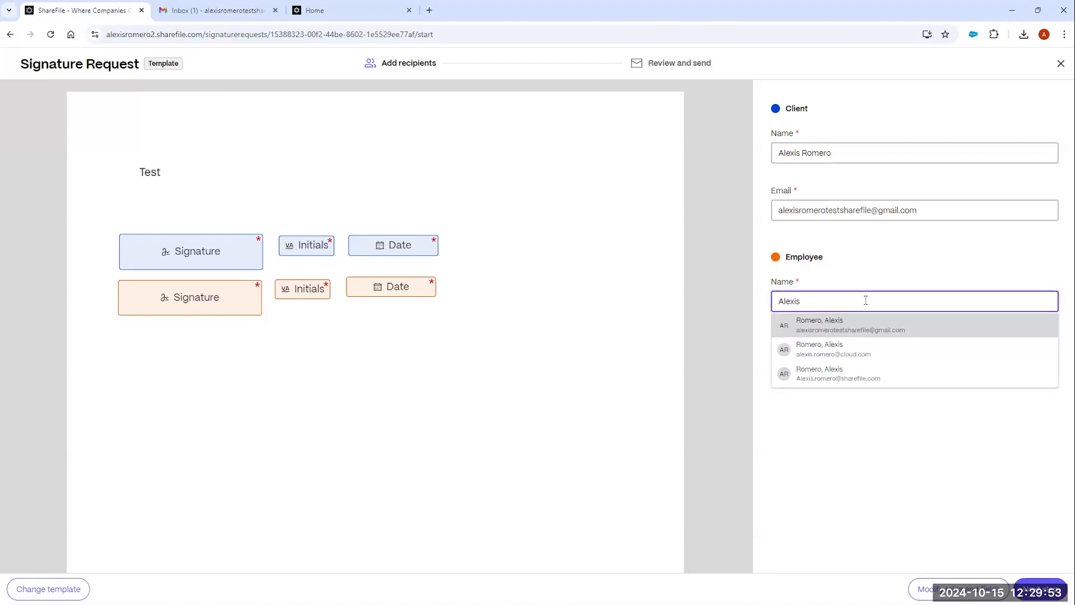
pyautogui.click(869, 355)
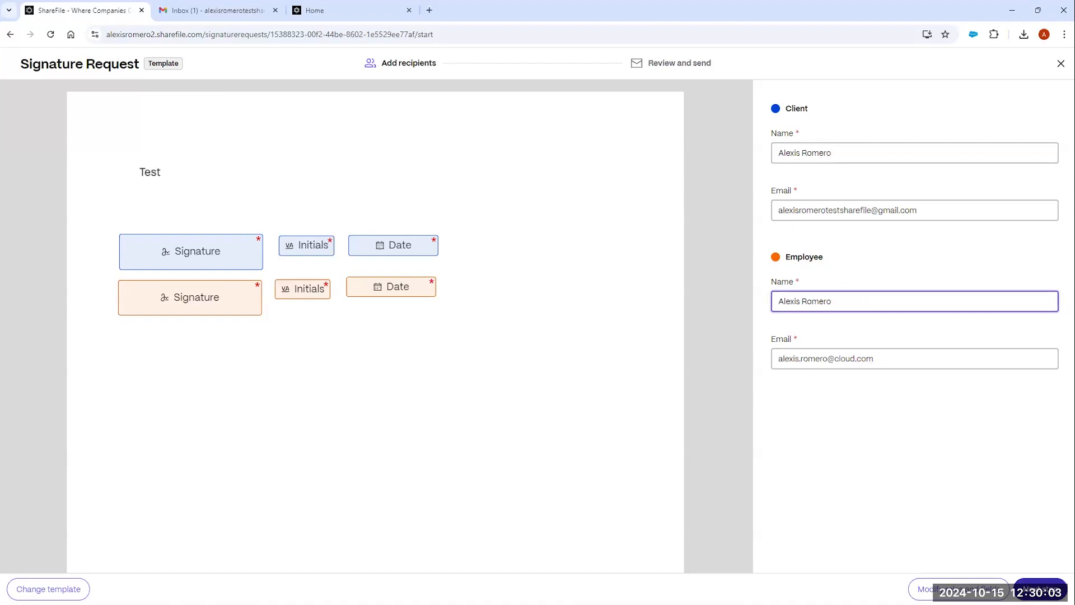
pyautogui.click(1040, 589)
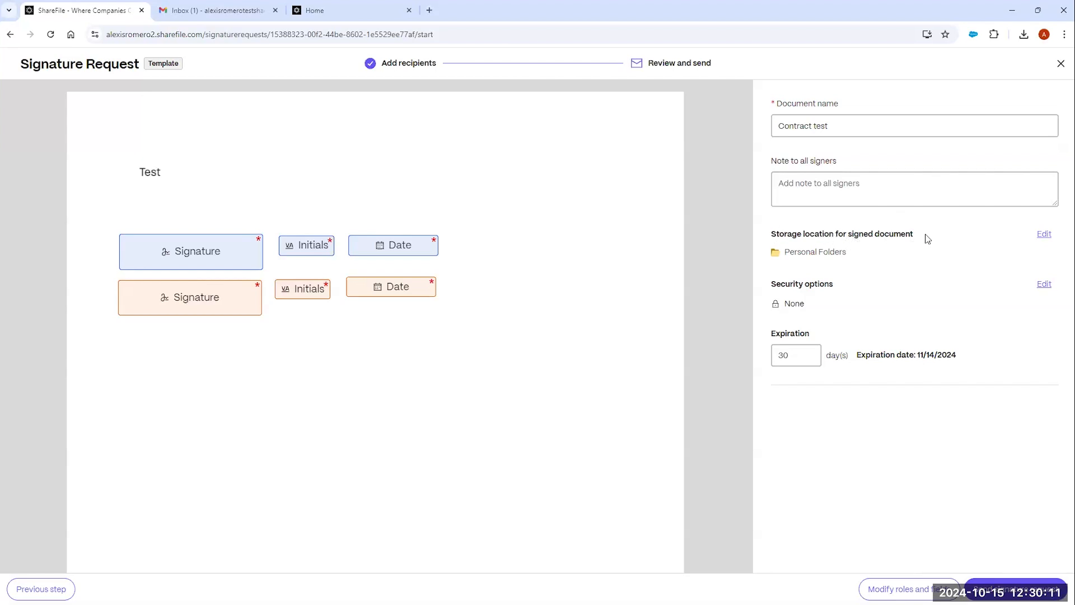
# Set the storage location to the Document test folder under Shared Folders.
pyautogui.click(1045, 235)
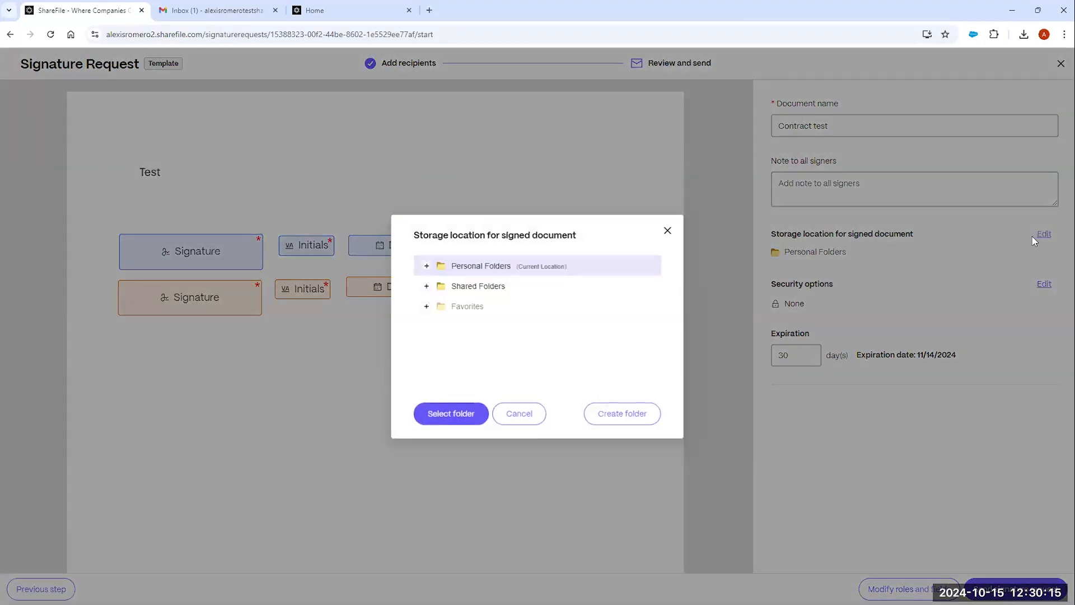
pyautogui.click(426, 286)
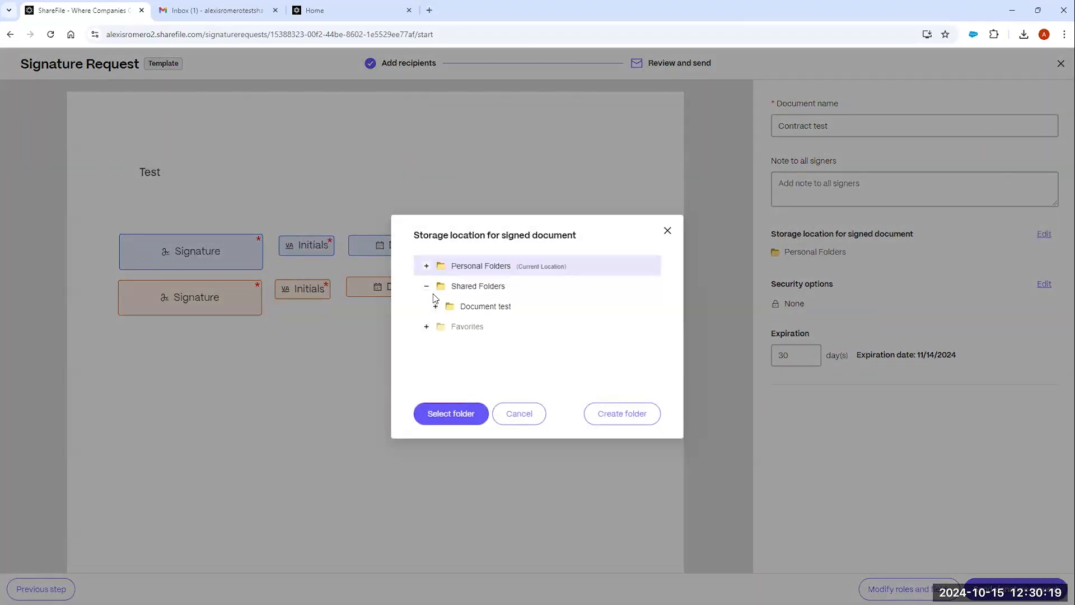
pyautogui.click(468, 310)
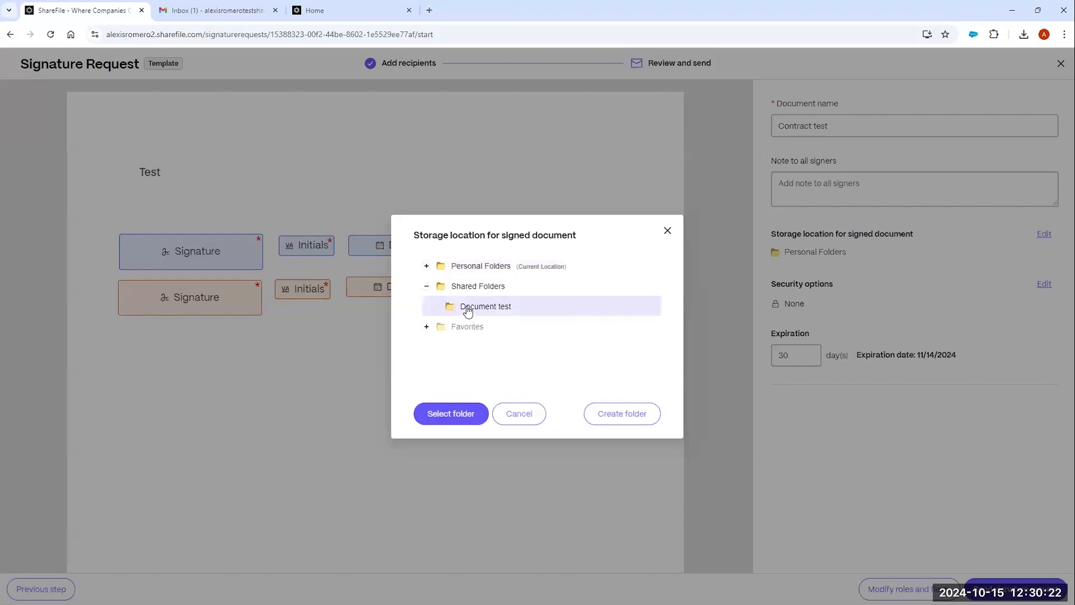
pyautogui.click(451, 416)
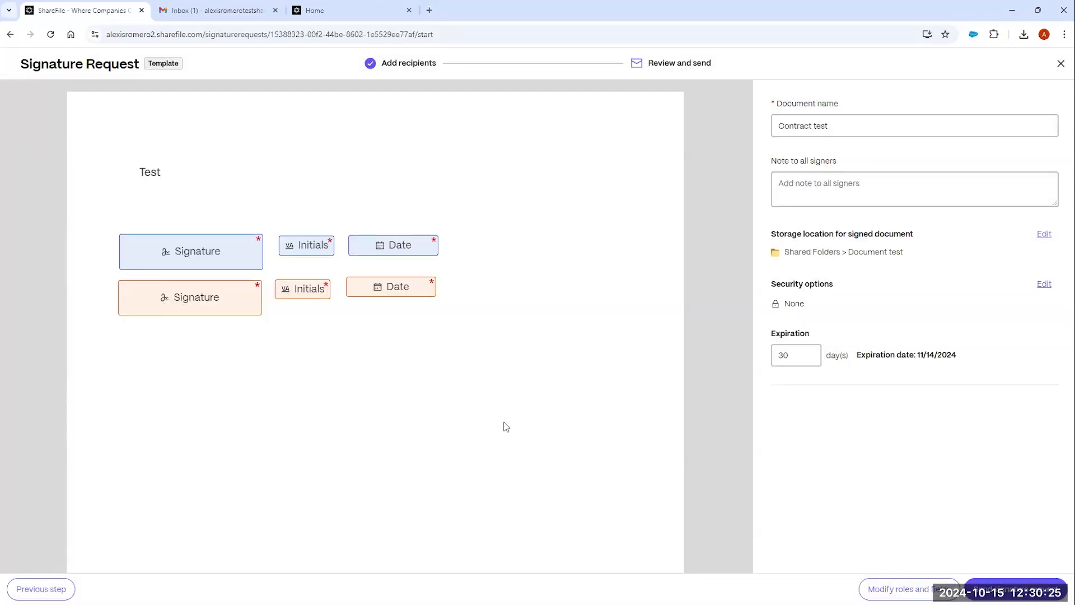
# Try passcode protection in Security options, then cancel to keep security at None.
pyautogui.click(1046, 286)
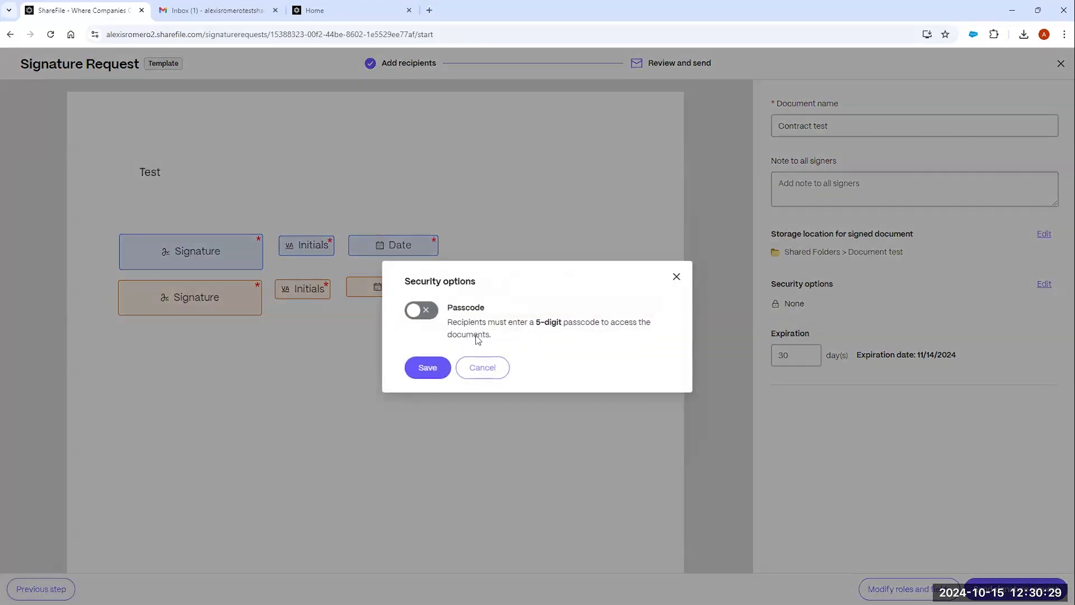
pyautogui.click(432, 311)
pyautogui.click(513, 318)
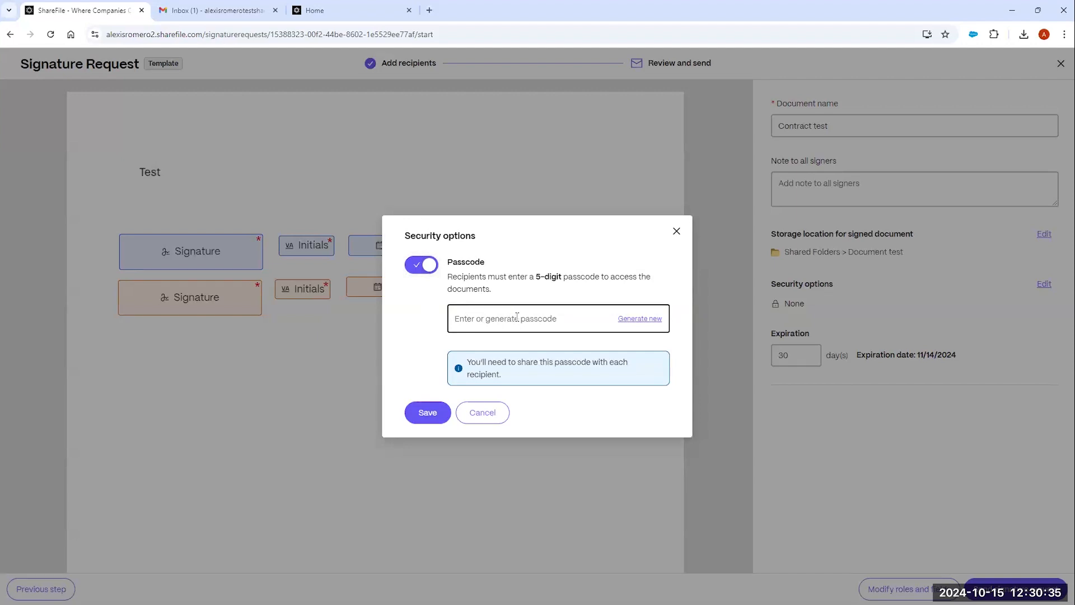
pyautogui.click(639, 320)
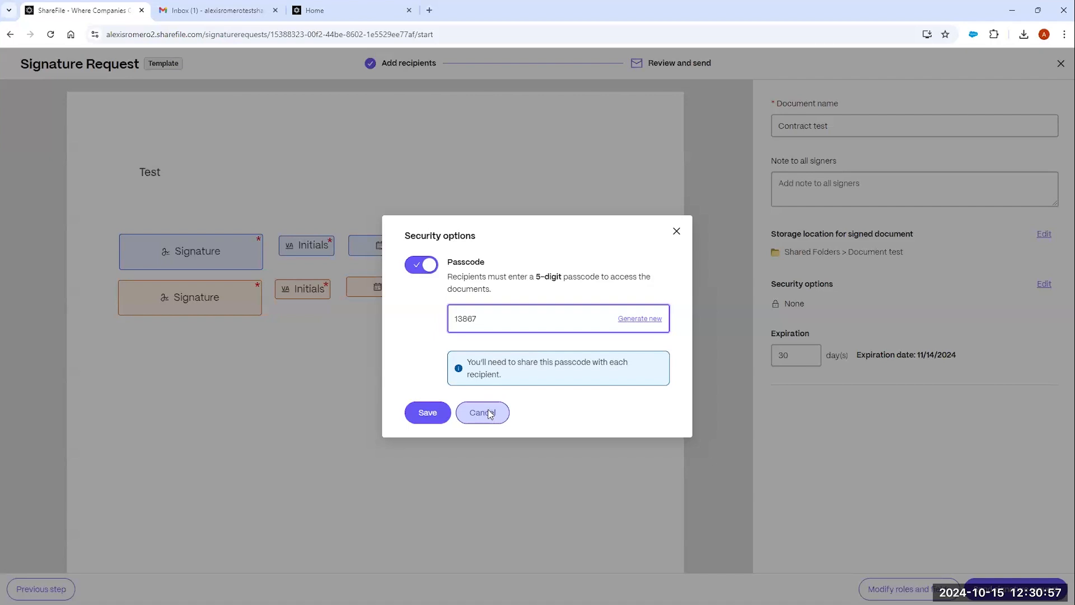
pyautogui.click(489, 411)
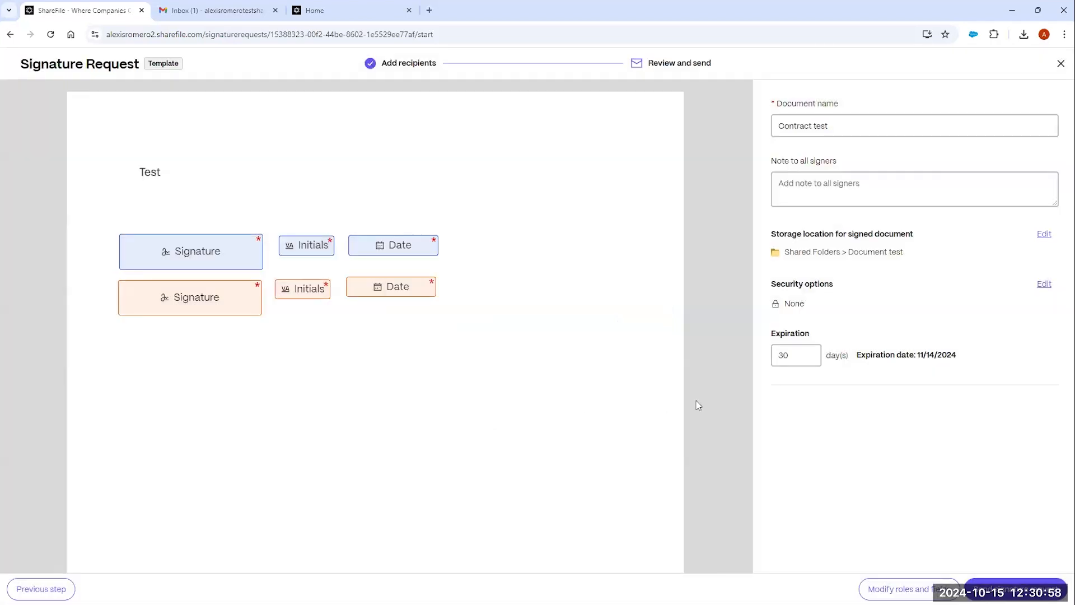
pyautogui.doubleClick(799, 356)
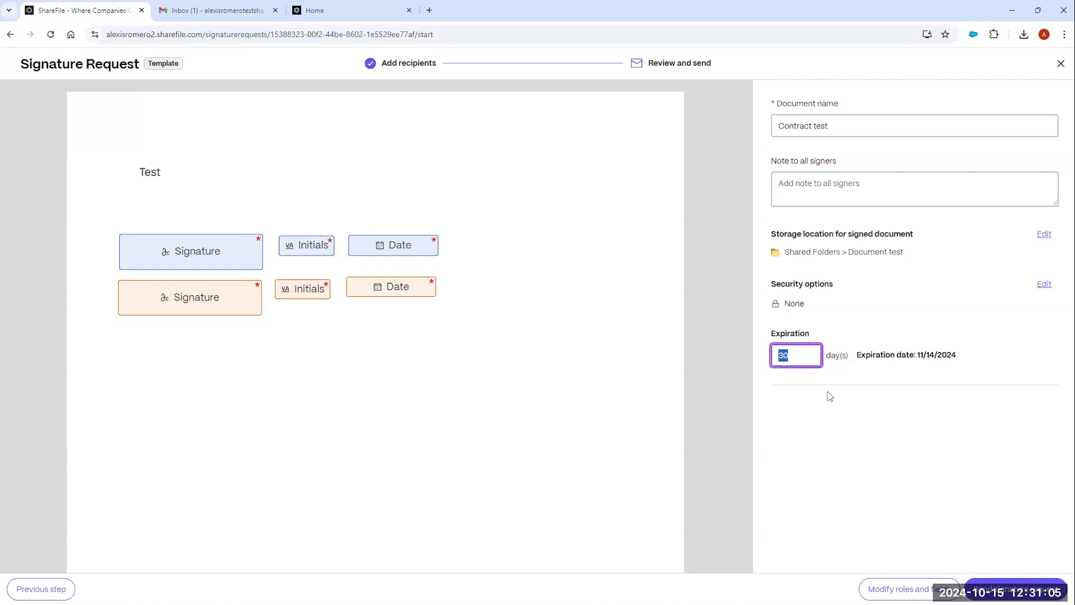
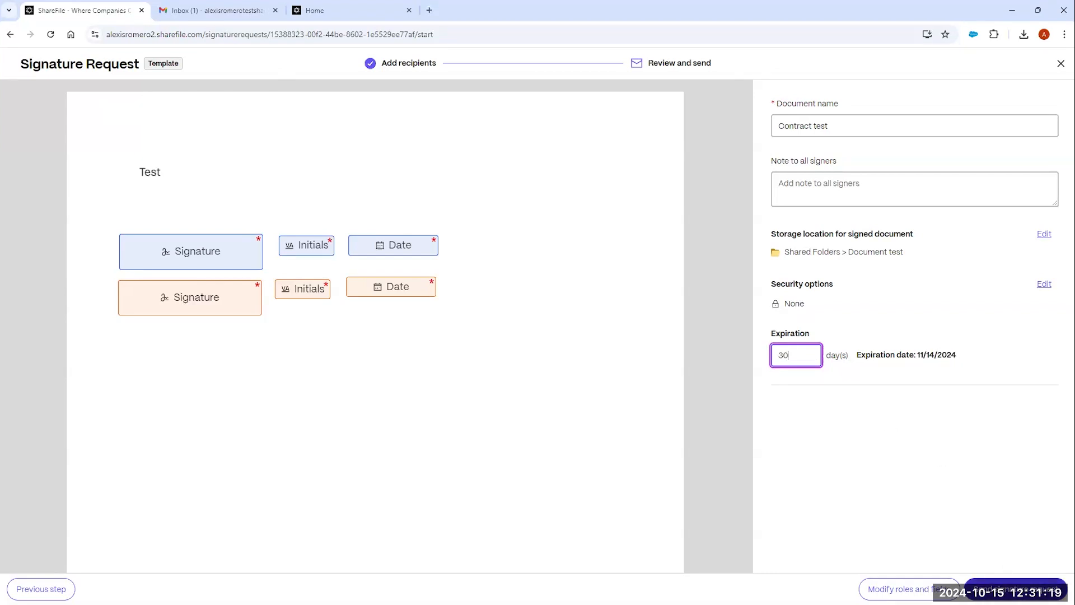
pyautogui.click(1016, 590)
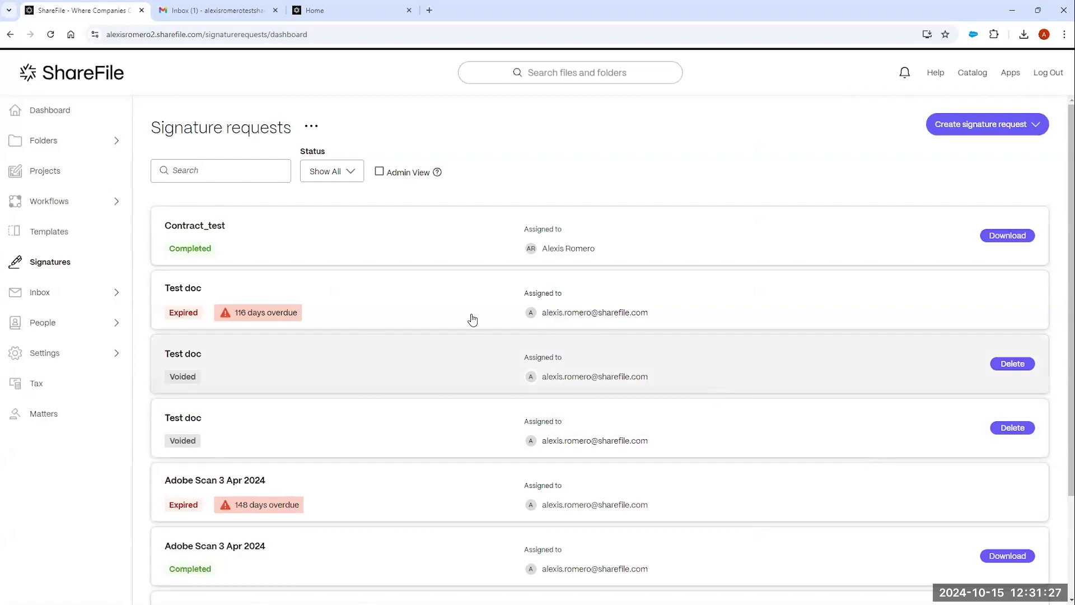
# Glance at the Gmail inbox, then return and reload the Signature requests dashboard.
pyautogui.click(226, 11)
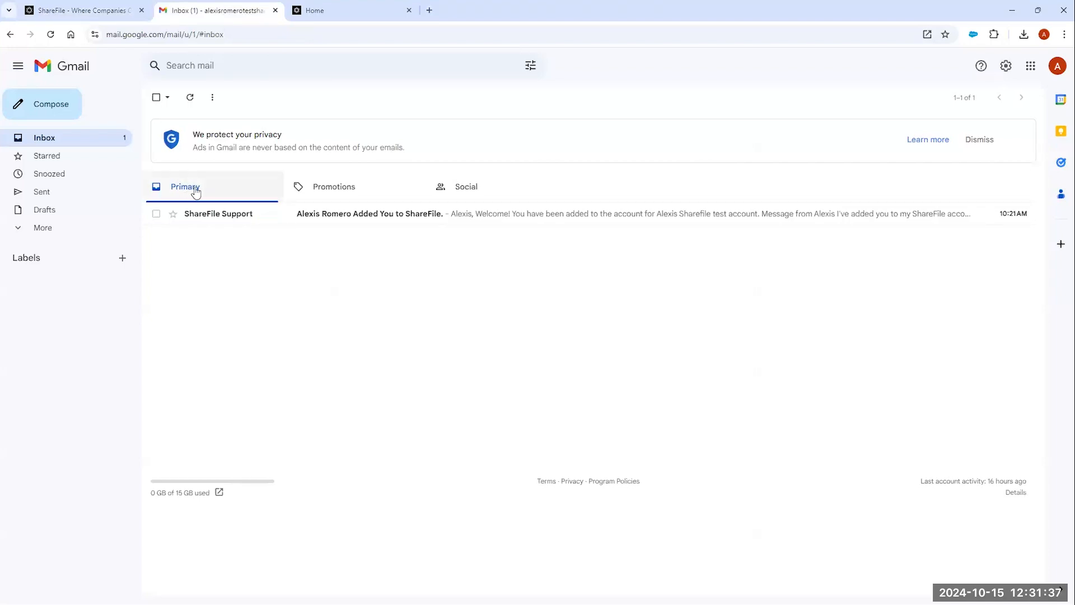
pyautogui.click(109, 7)
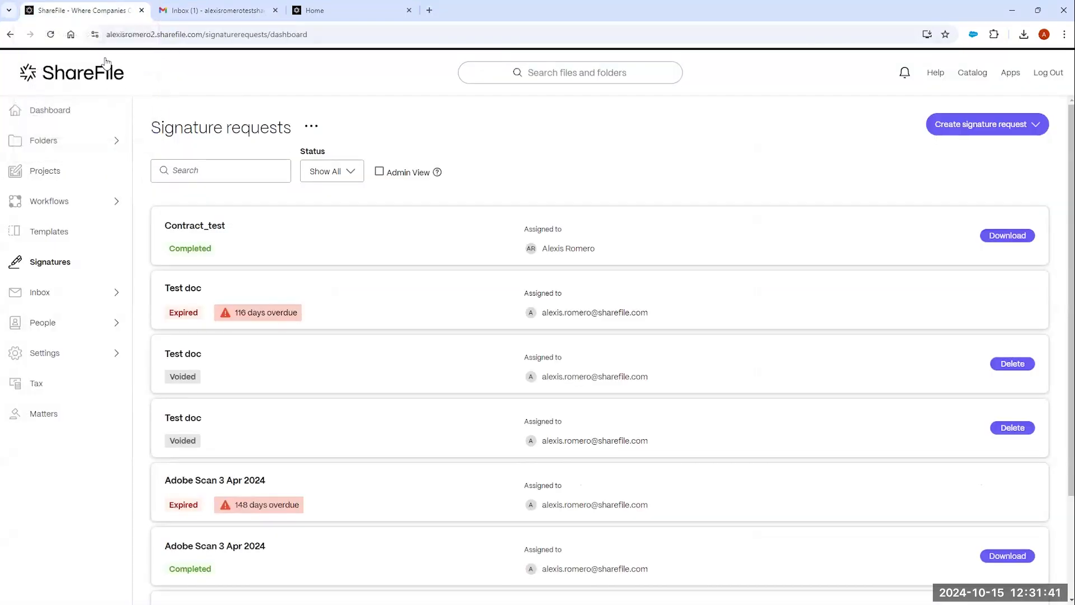
pyautogui.click(51, 35)
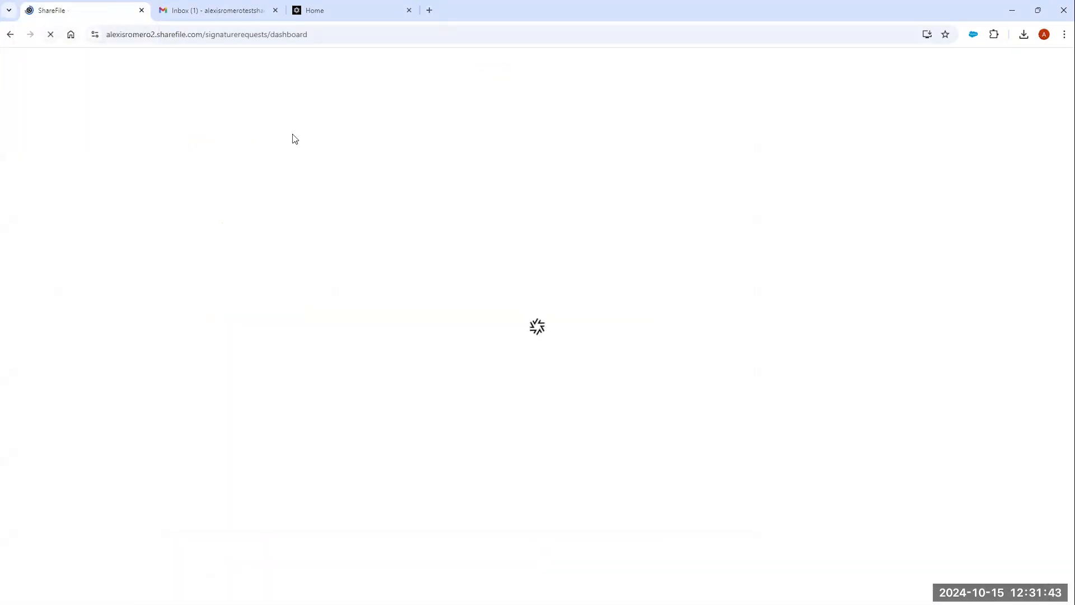
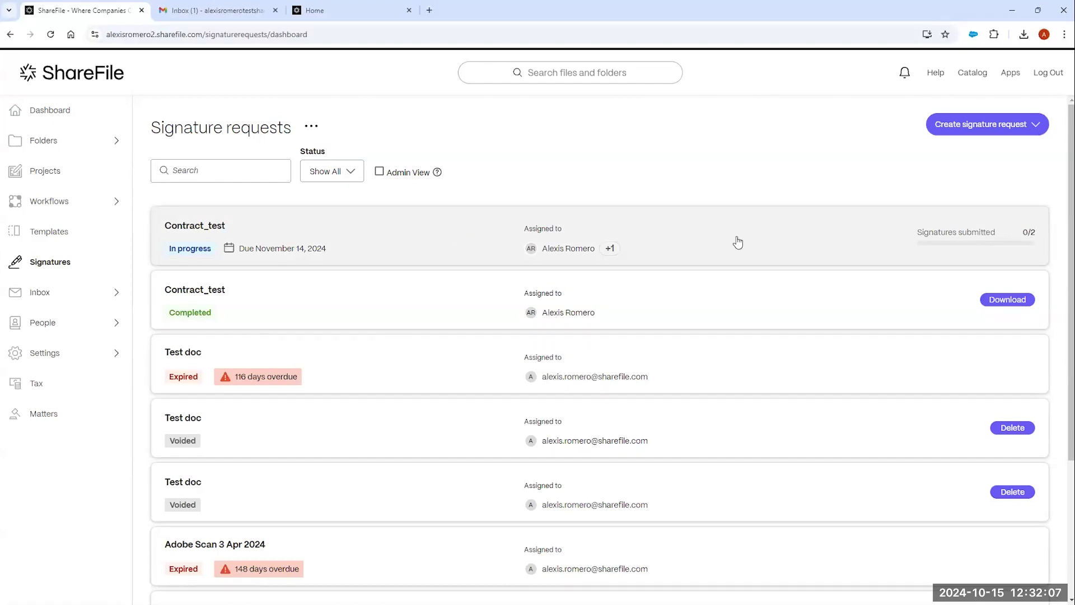
# Remind the first signer of the in-progress Contract_test request, then return to the list and switch to Gmail.
pyautogui.click(375, 254)
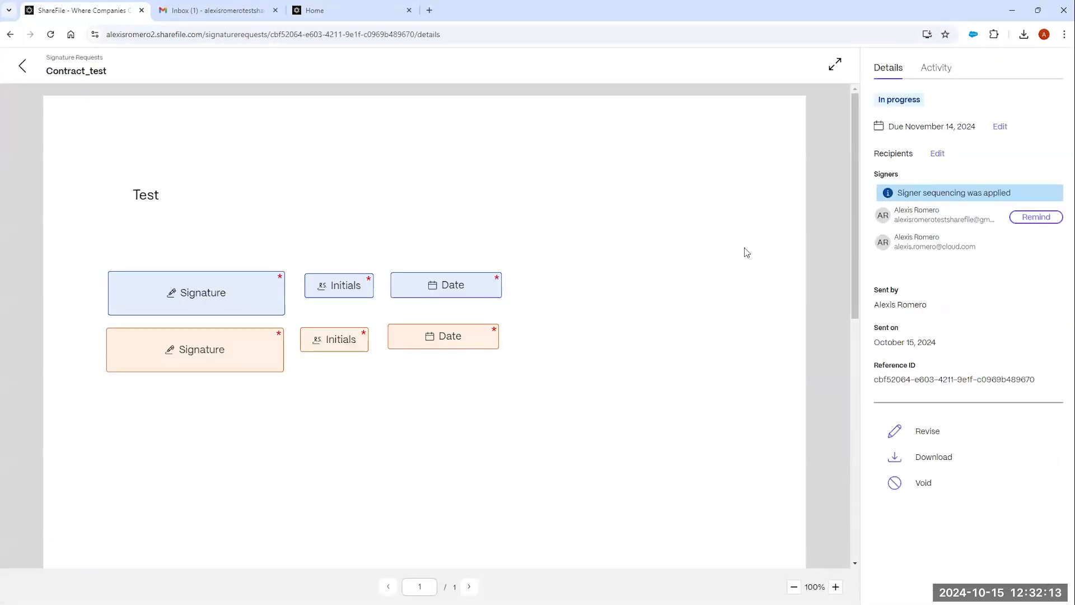
pyautogui.click(1027, 223)
pyautogui.click(23, 66)
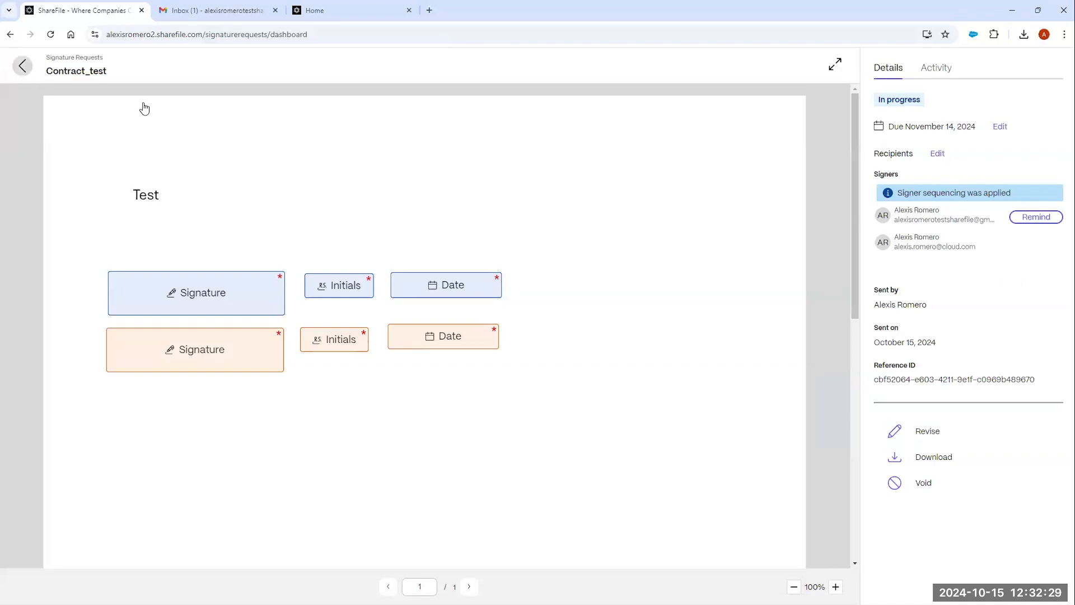
pyautogui.click(204, 13)
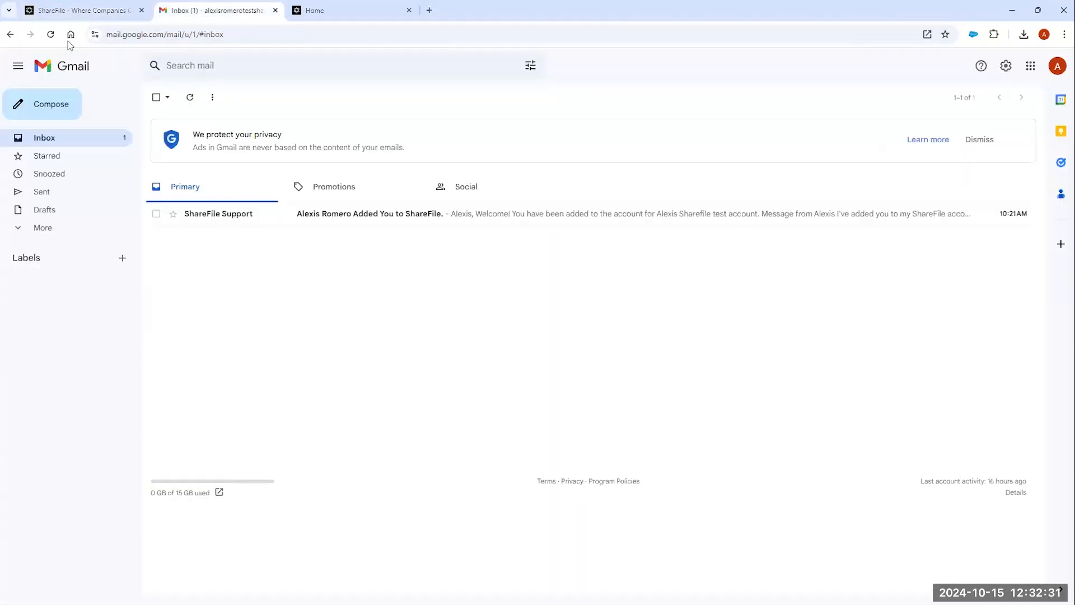
# Reload Gmail and follow the Contract_test signing invitation to its RightSignature signing page.
pyautogui.click(50, 34)
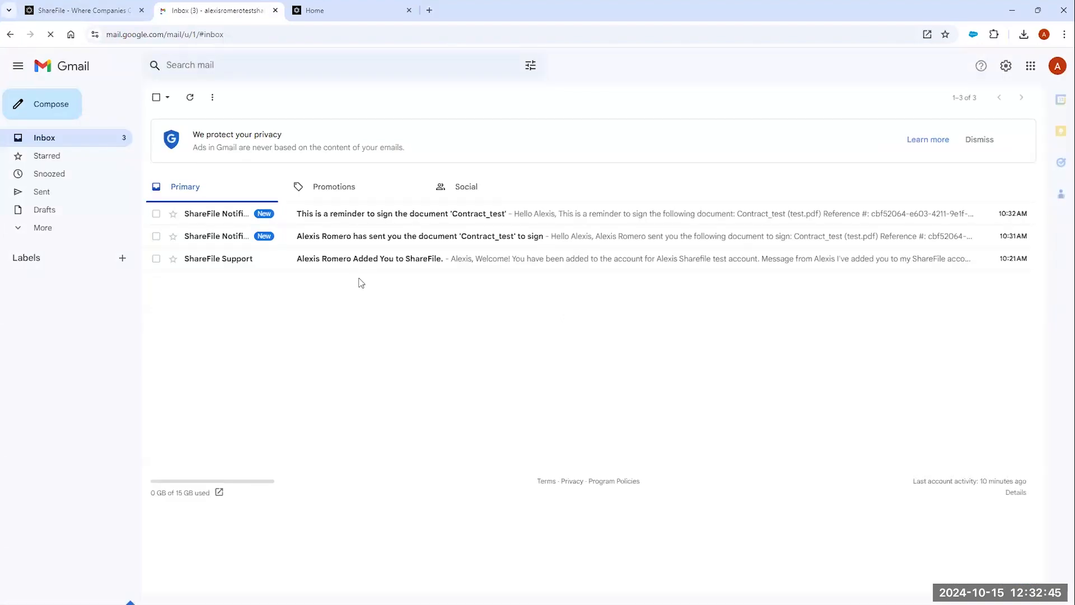
pyautogui.click(378, 238)
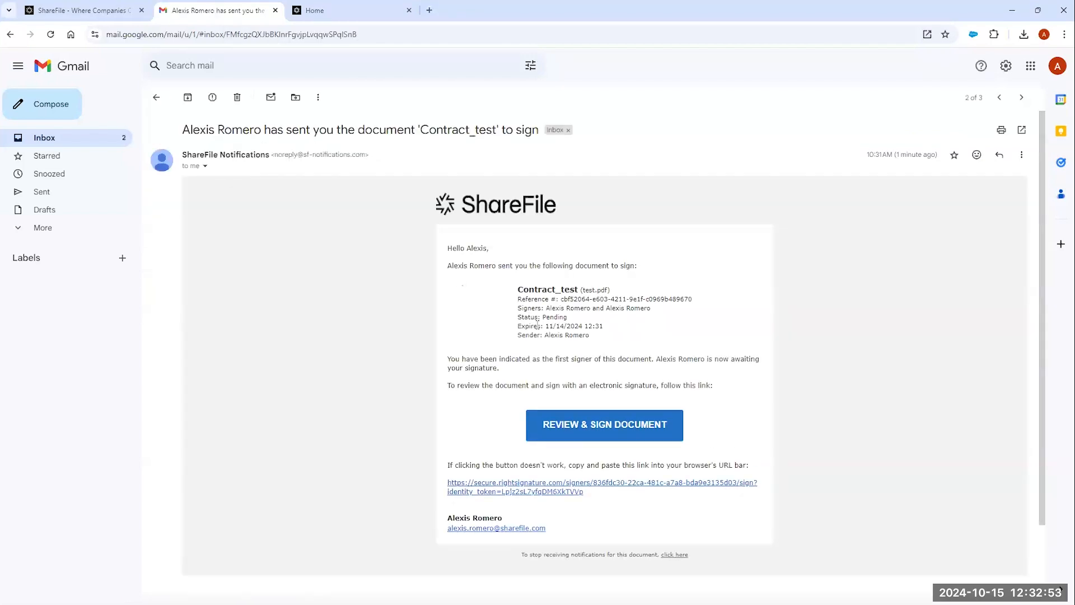
pyautogui.click(604, 426)
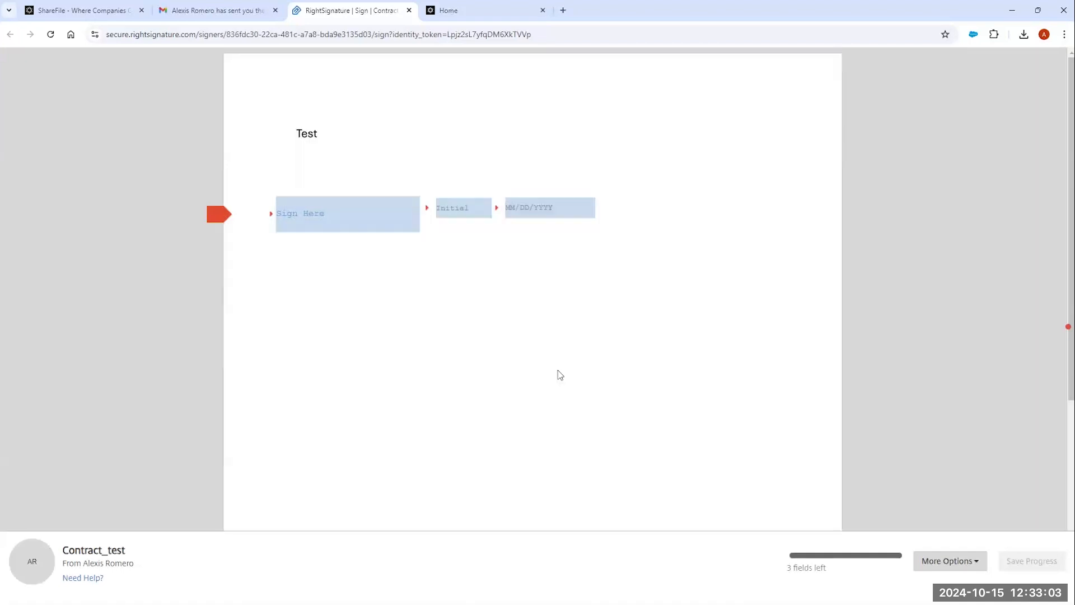
# Fill Contract_test with a drawn signature, initials 'A R' and date 10/15/2024, then submit and send it.
pyautogui.click(354, 218)
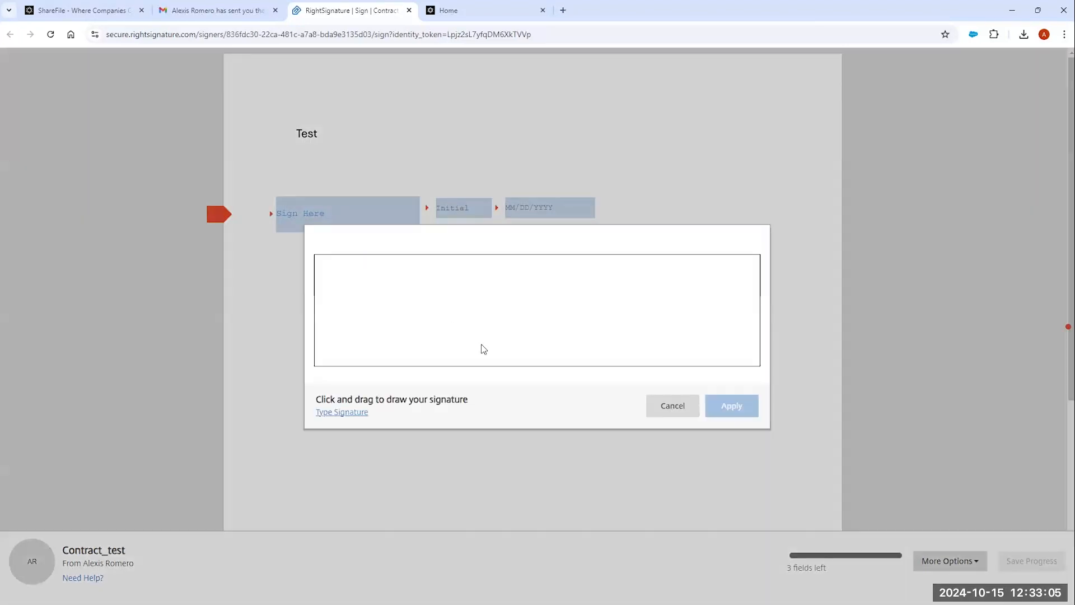
pyautogui.moveTo(471, 299); pyautogui.dragTo(602, 328)
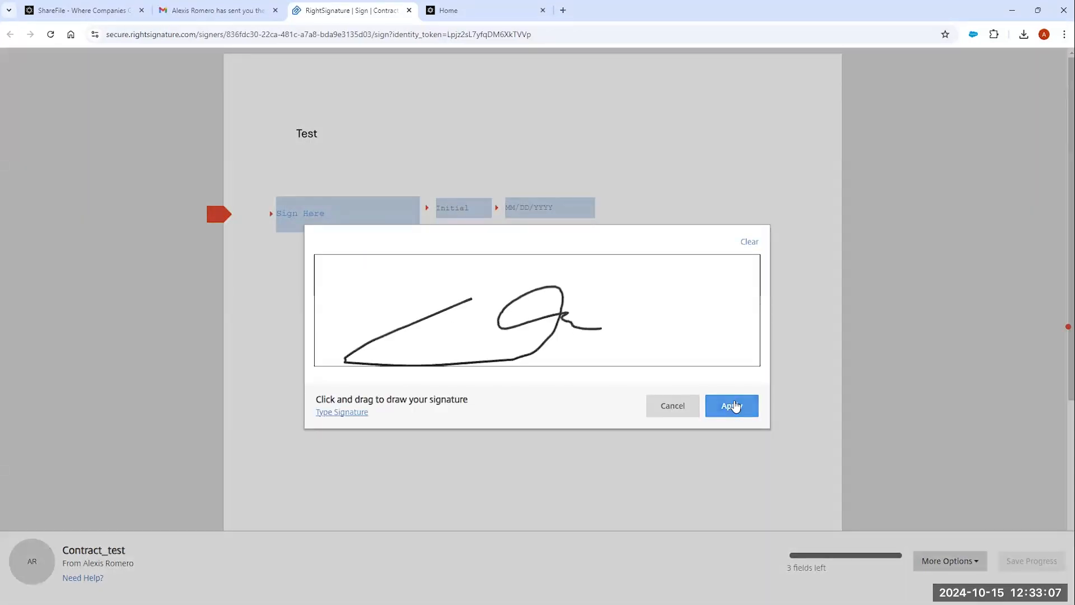
pyautogui.click(733, 406)
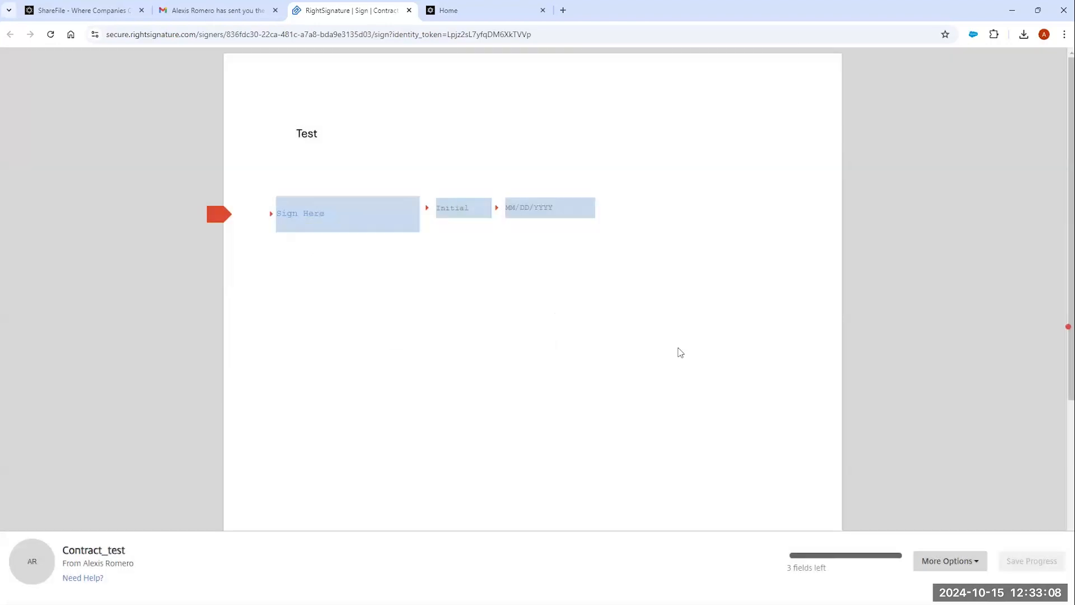
pyautogui.click(468, 208)
pyautogui.write('A')
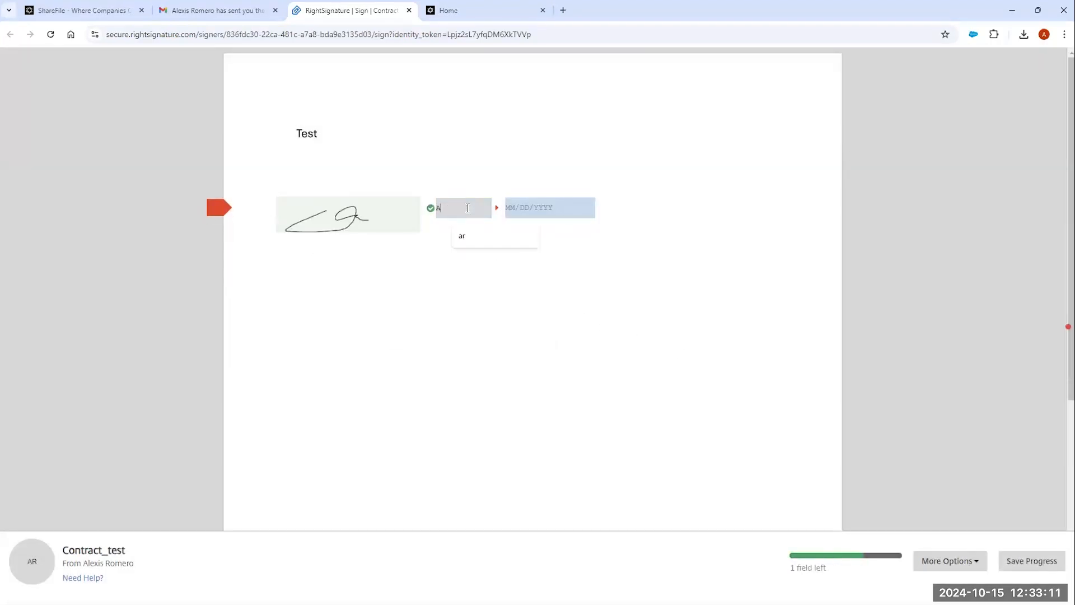
pyautogui.write(' R')
pyautogui.click(538, 209)
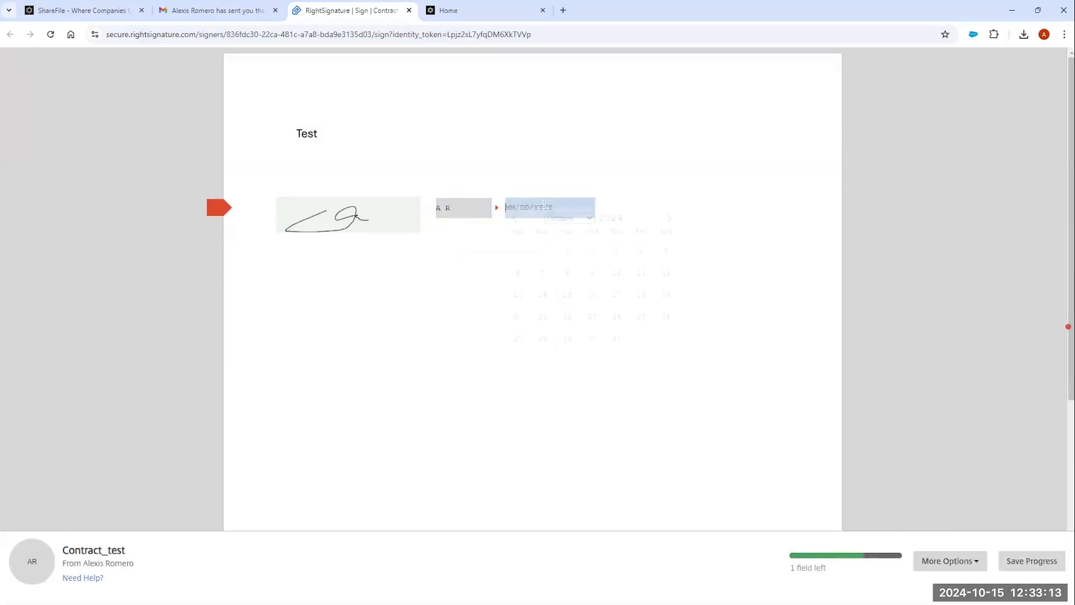
pyautogui.click(568, 304)
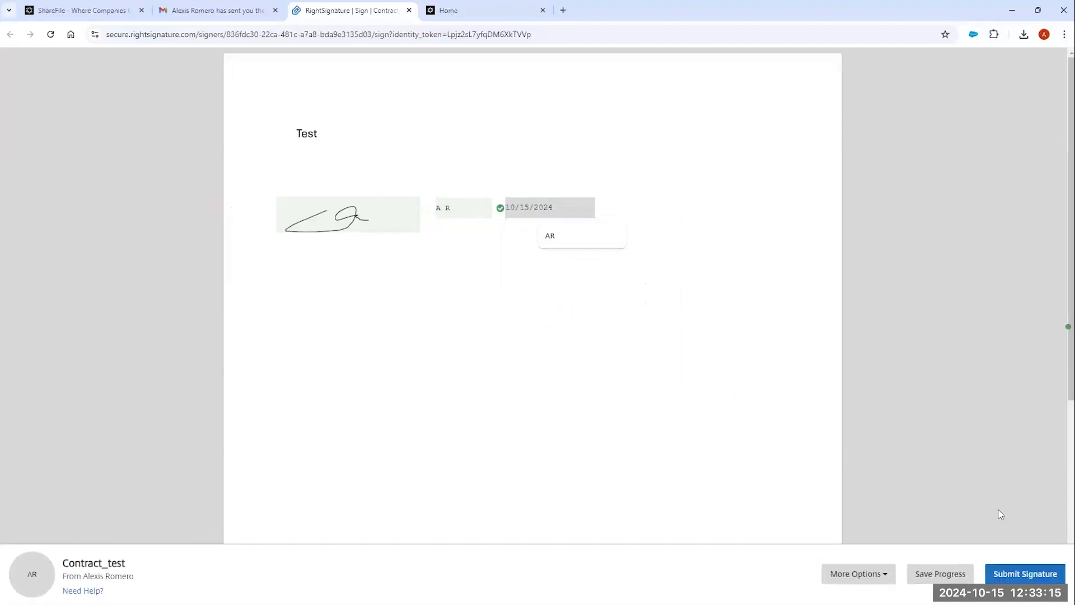
pyautogui.click(1024, 575)
pyautogui.click(1015, 558)
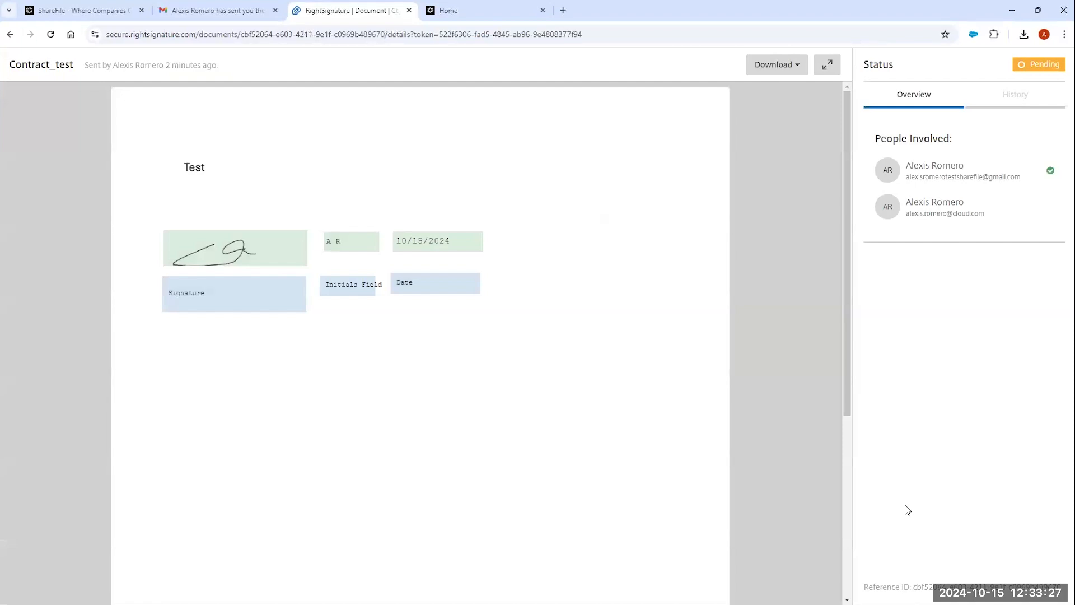
# Reload the ShareFile dashboard and force-complete the in-progress Contract_test request, confirming the dialog.
pyautogui.click(106, 10)
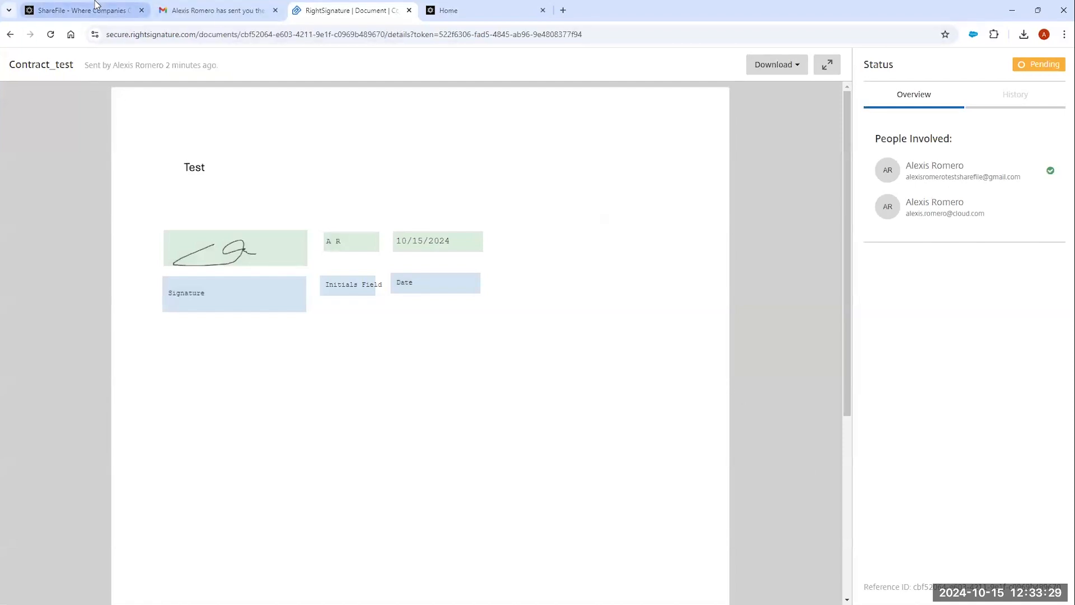
pyautogui.click(51, 36)
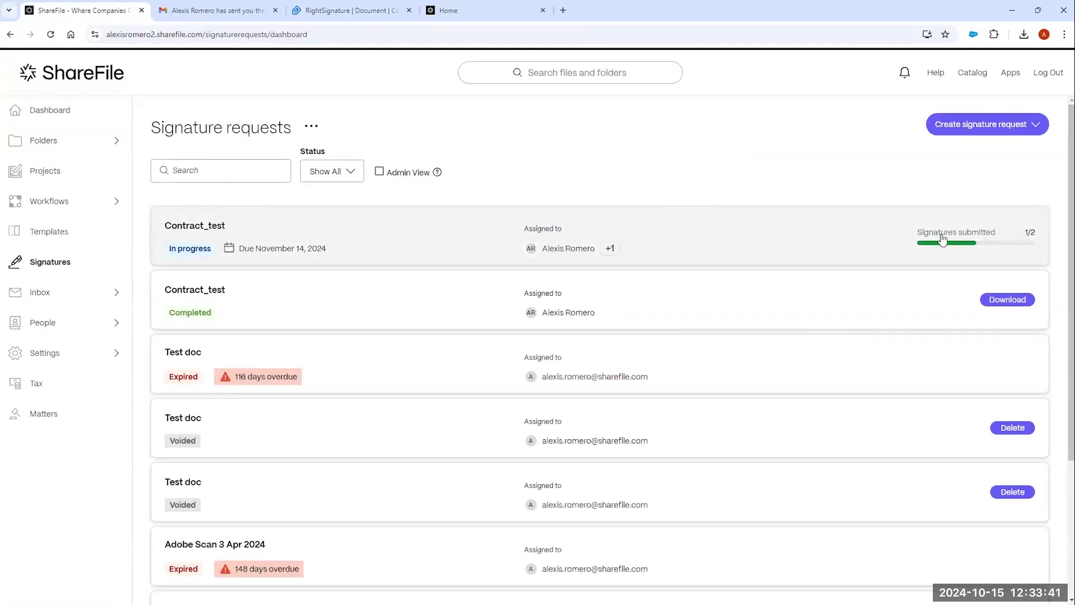
pyautogui.click(375, 256)
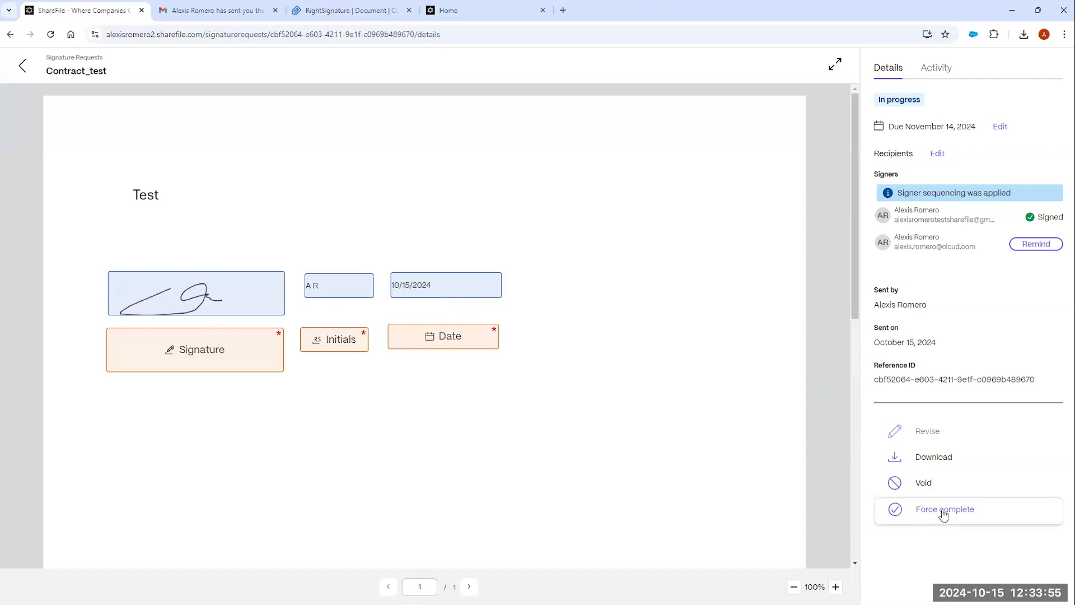
pyautogui.scroll(-5, 775, 451)
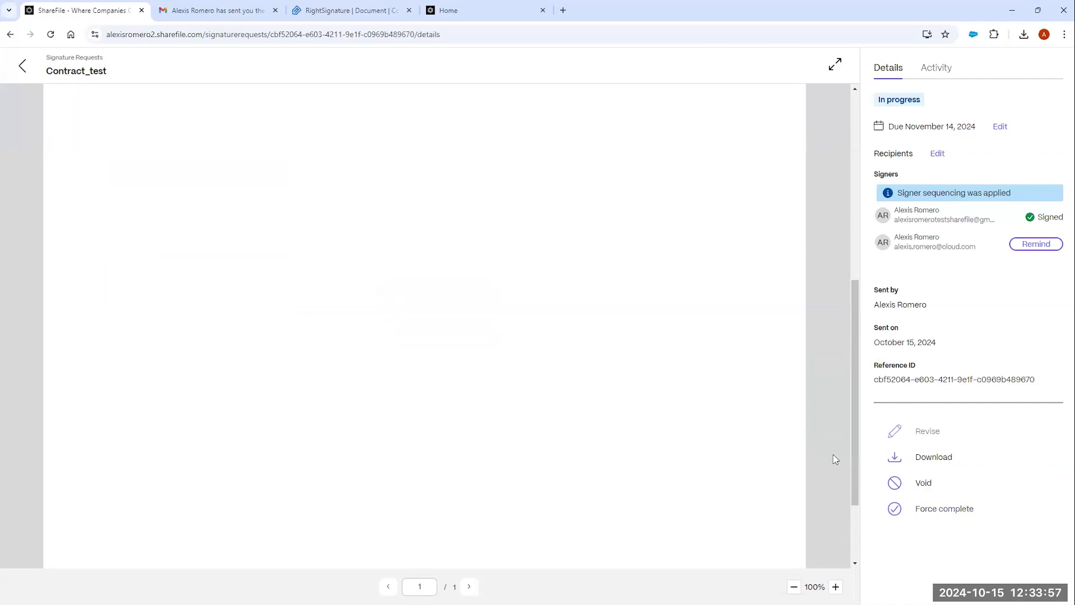
pyautogui.scroll(5, 822, 513)
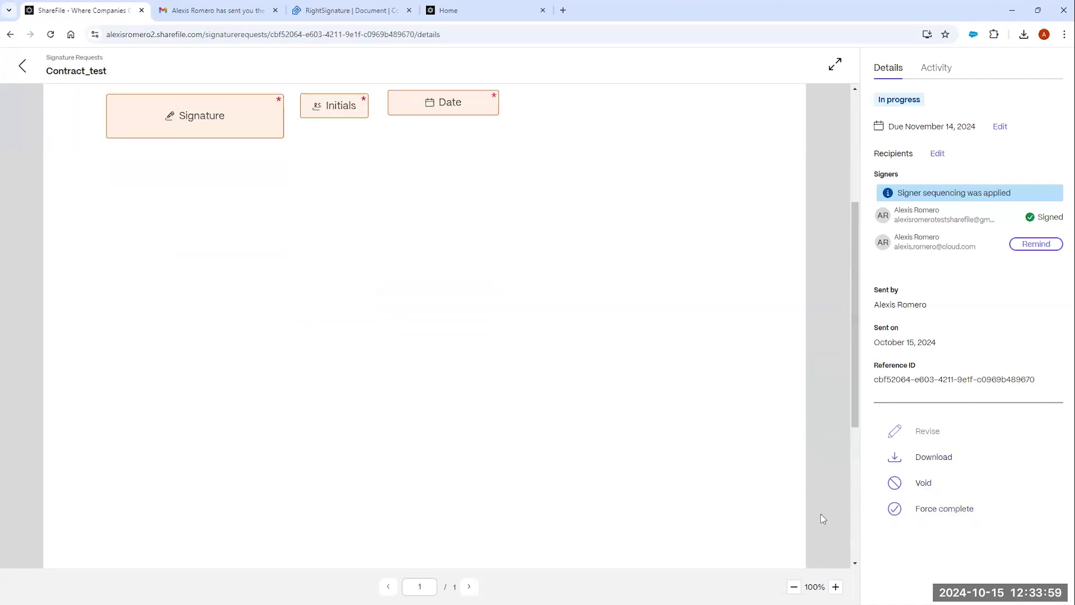
pyautogui.click(941, 515)
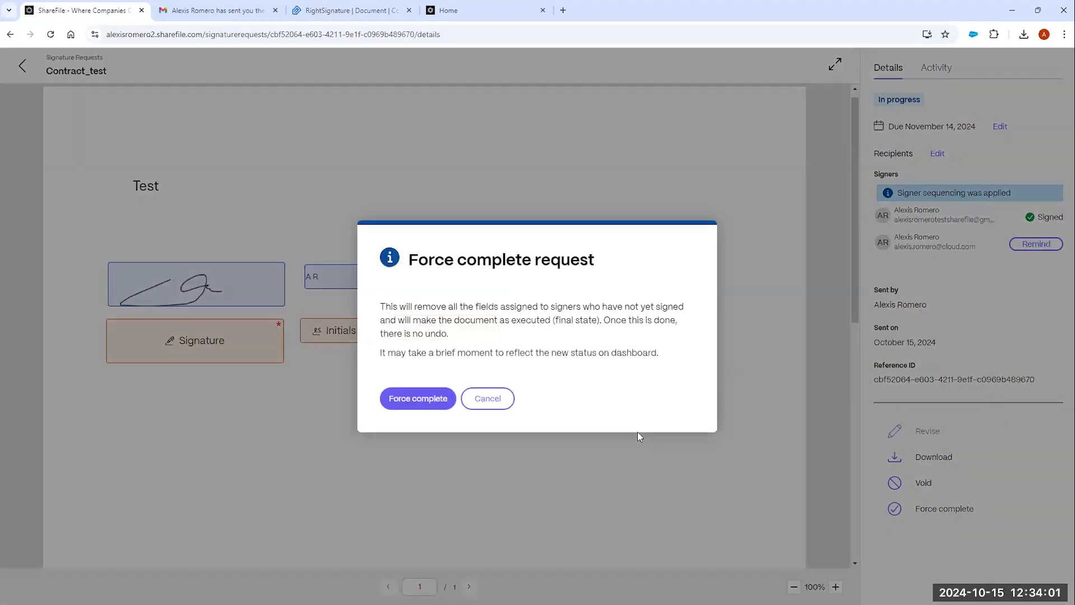
pyautogui.click(443, 401)
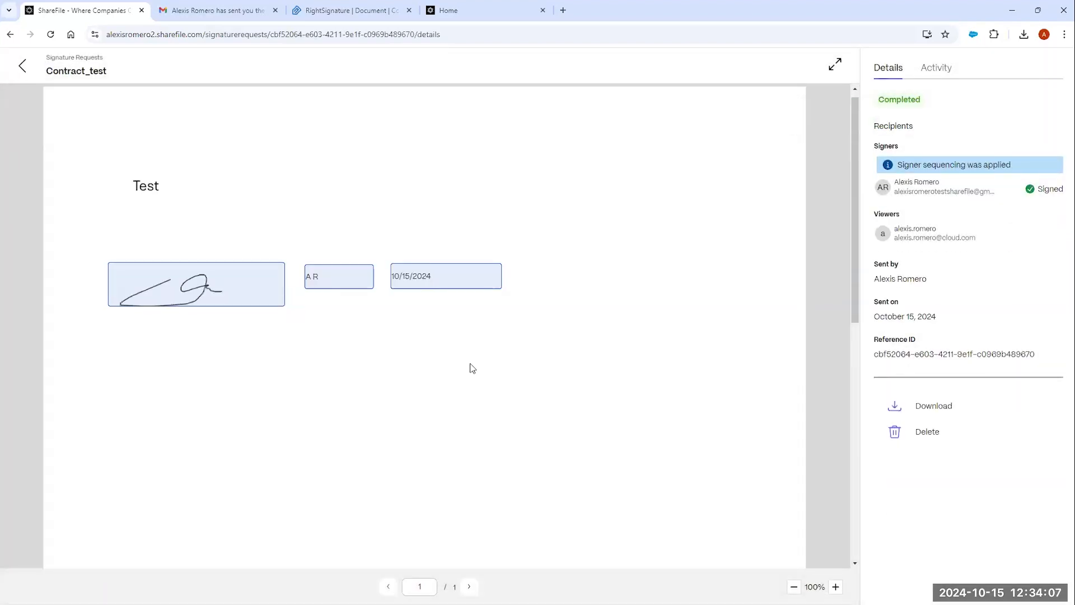
# Open the 'Thank you for signing Contract_test' email in Gmail and view the executed document.
pyautogui.click(213, 7)
pyautogui.click(104, 141)
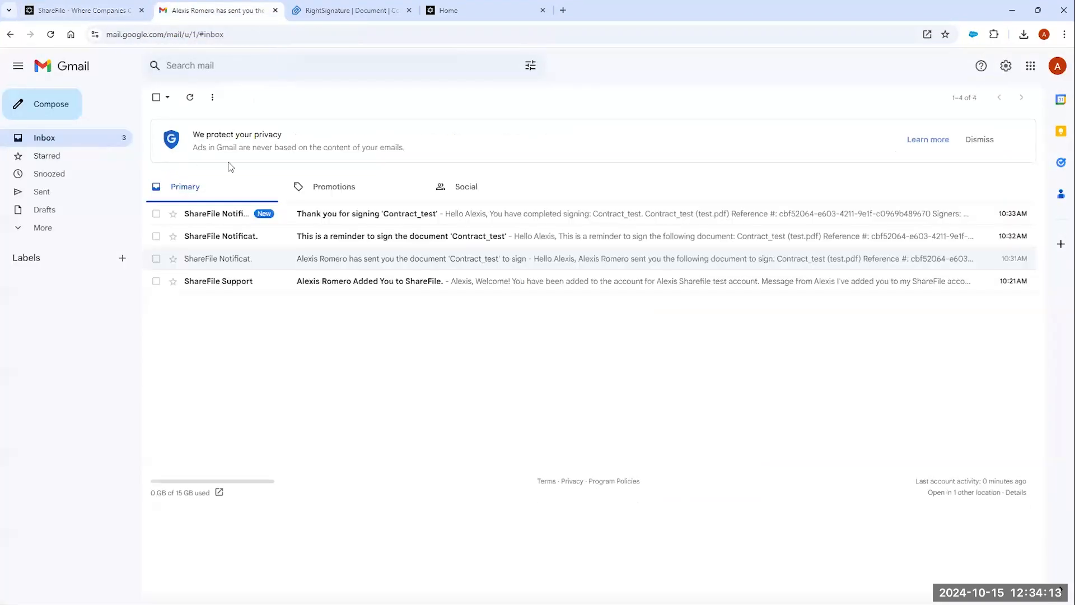
pyautogui.click(379, 216)
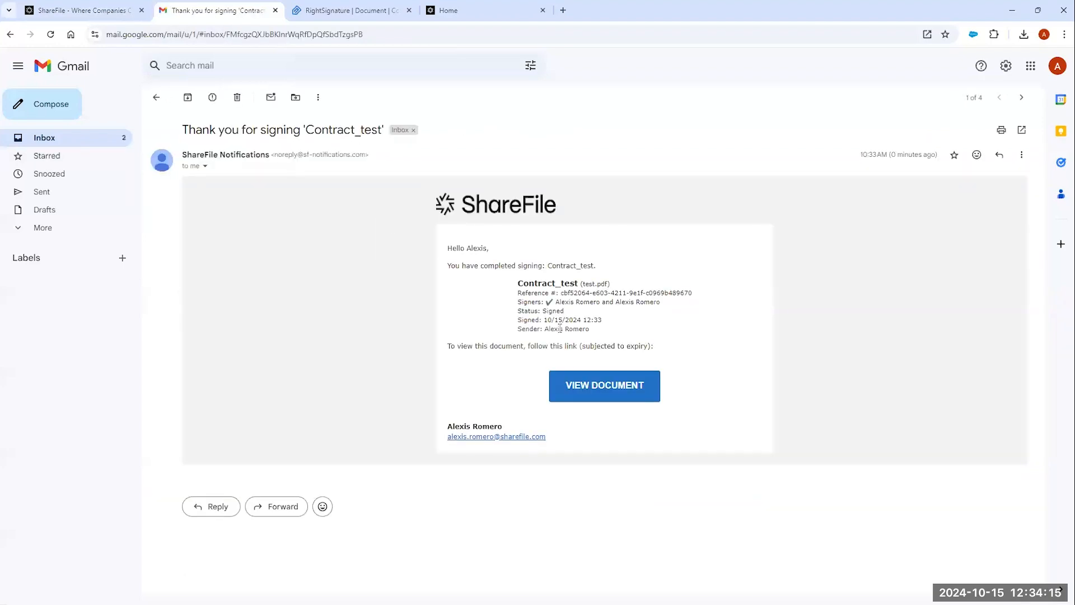
pyautogui.click(610, 405)
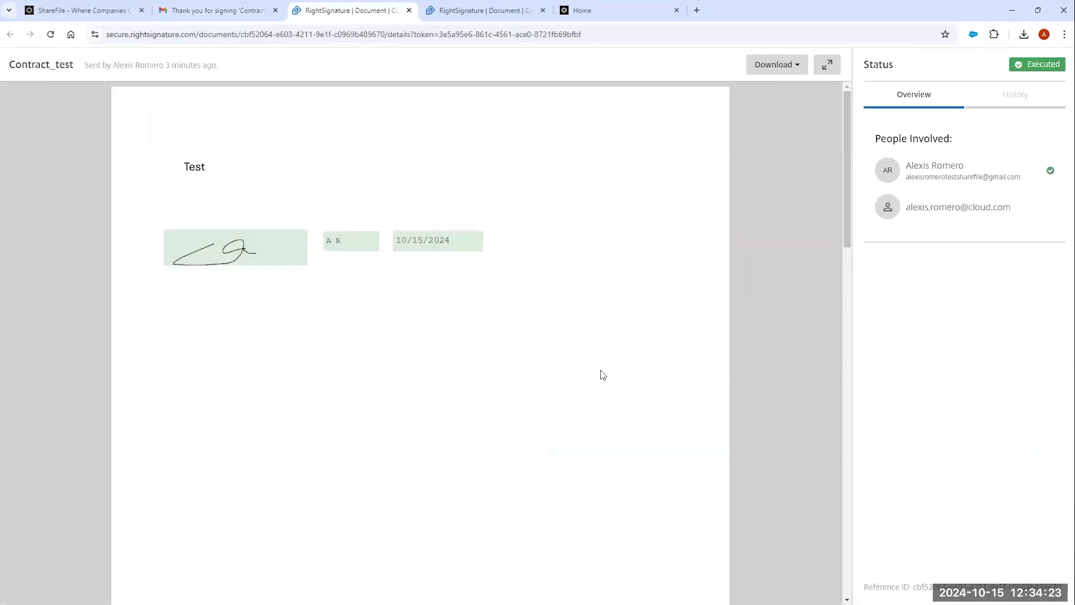
# Scroll through the Contract_test certificate's Signers and Audits sections, then back up to the header.
pyautogui.scroll(-10, 603, 375)
pyautogui.scroll(-3, 602, 374)
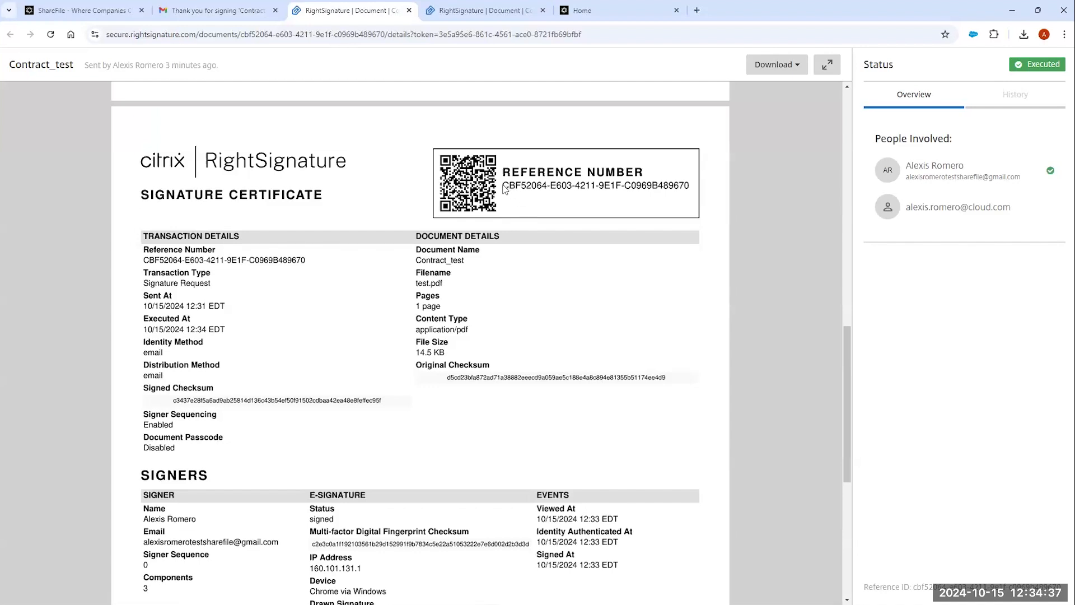
pyautogui.moveTo(501, 186); pyautogui.dragTo(556, 191)
pyautogui.scroll(-2, 566, 339)
pyautogui.scroll(-1, 568, 341)
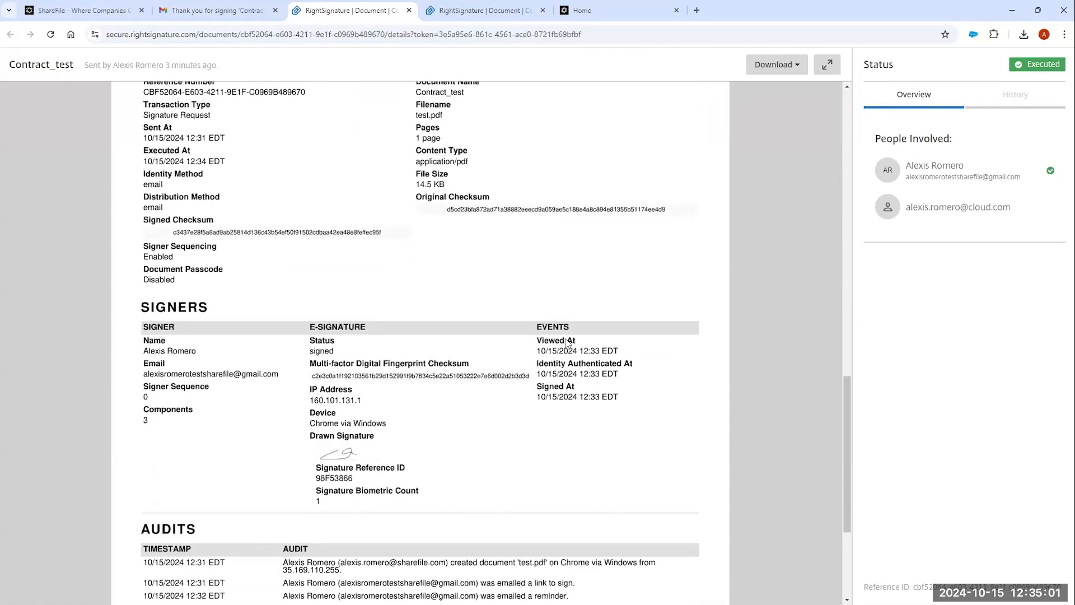
pyautogui.scroll(-4, 568, 341)
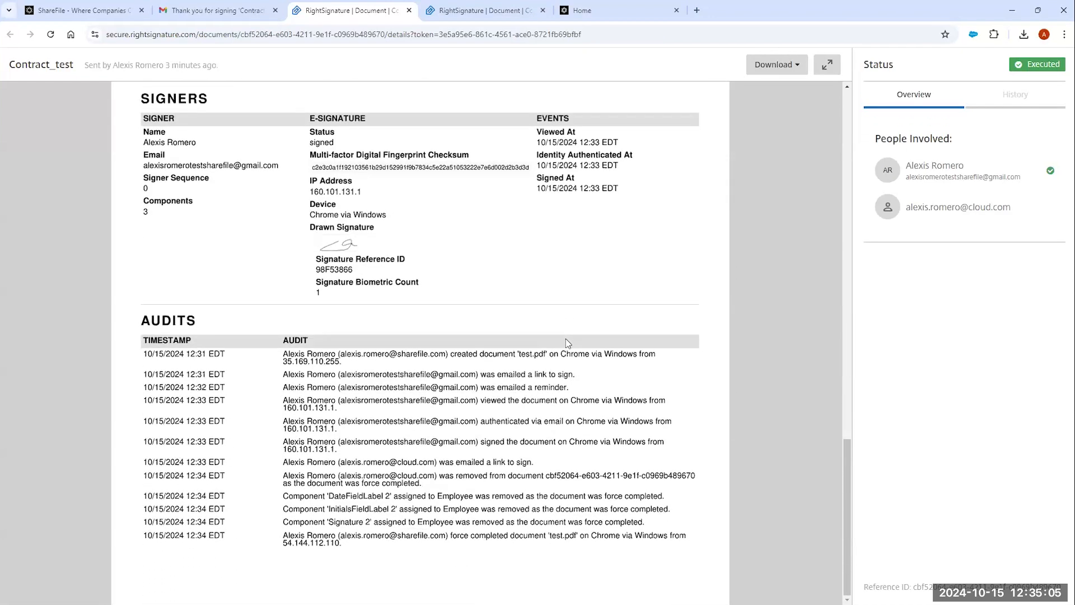
pyautogui.scroll(2, 566, 339)
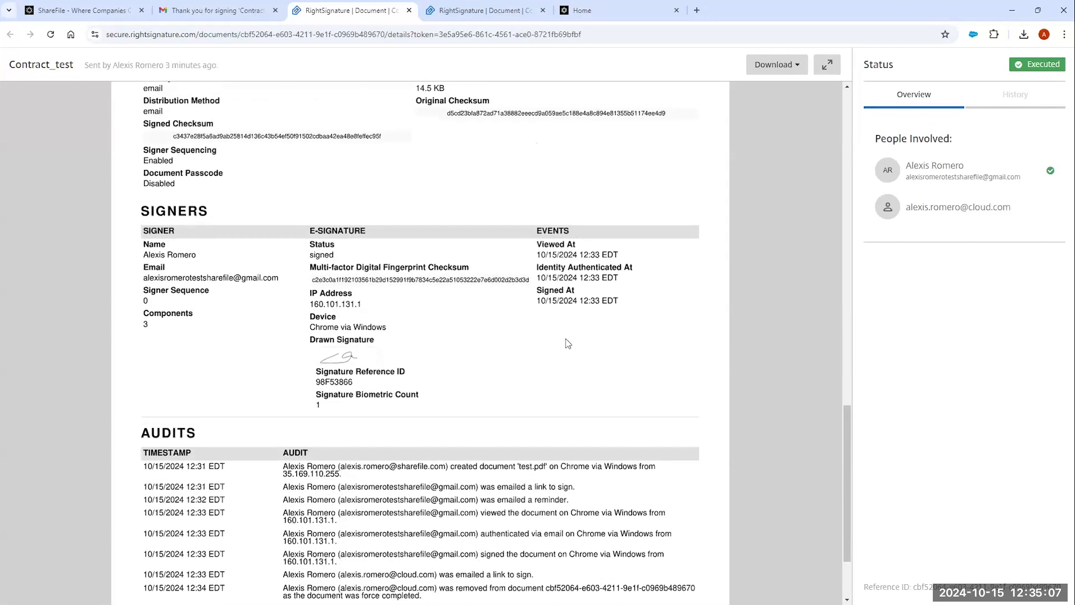
pyautogui.scroll(1, 568, 342)
pyautogui.scroll(5, 566, 341)
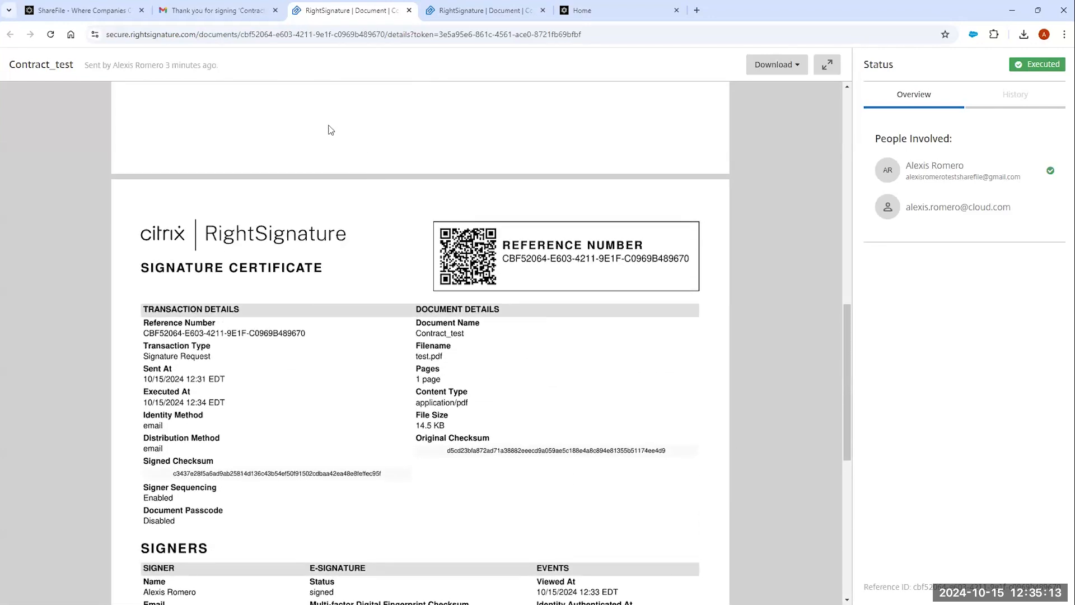
# Go back from the Contract_test request to the Signature requests list, then bring up the Help Center page.
pyautogui.click(86, 5)
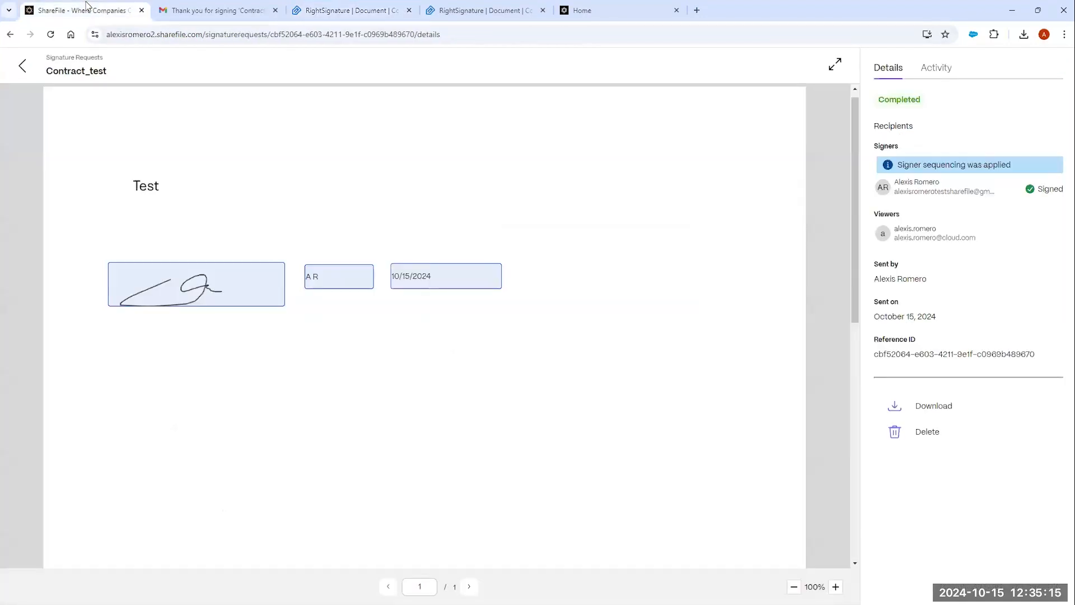
pyautogui.click(25, 66)
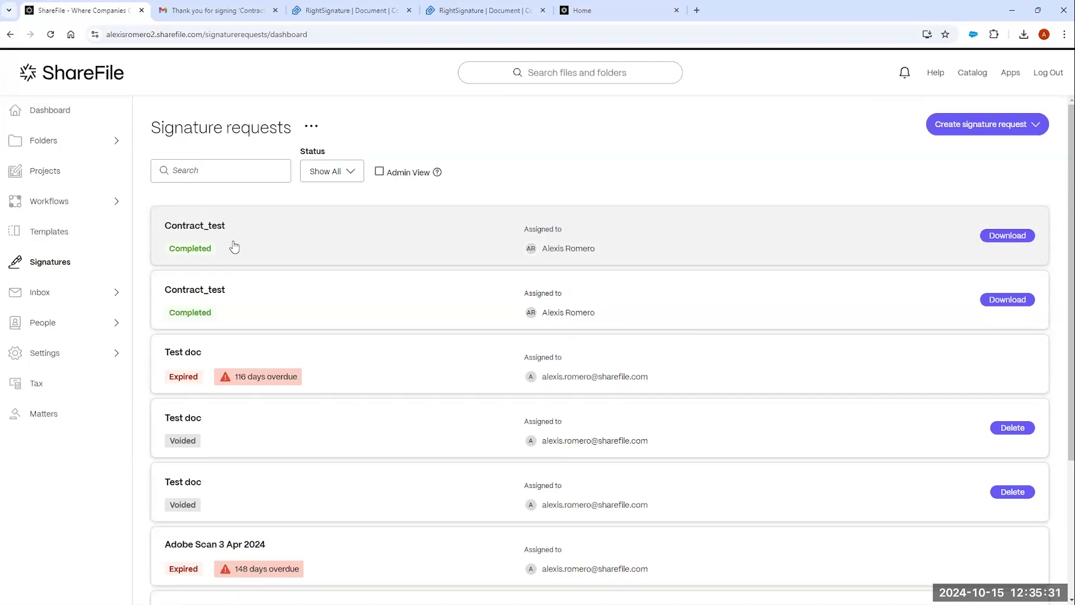
pyautogui.click(592, 10)
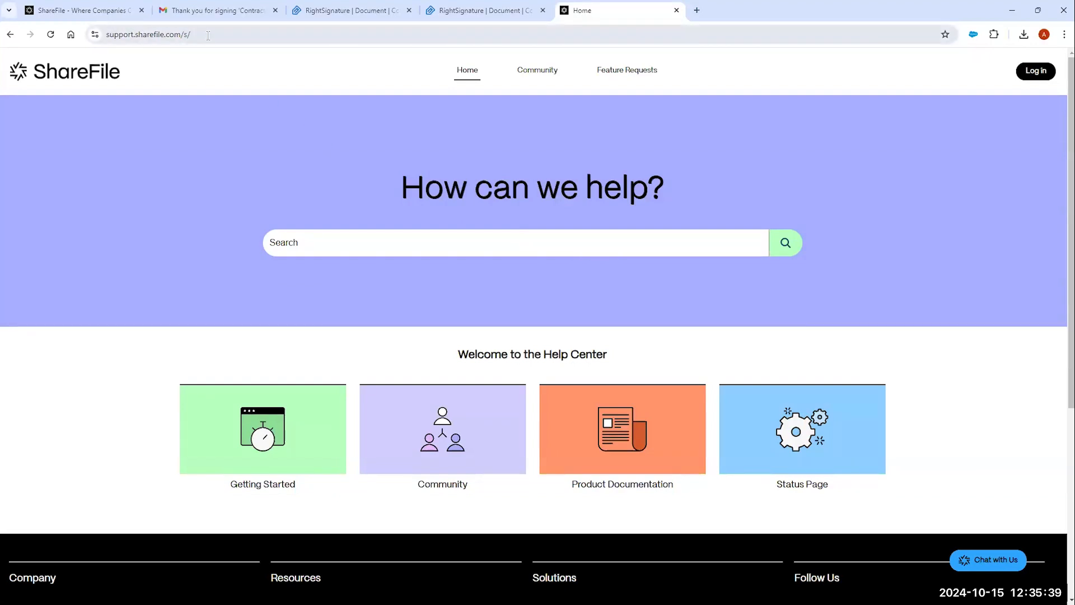
pyautogui.click(12, 35)
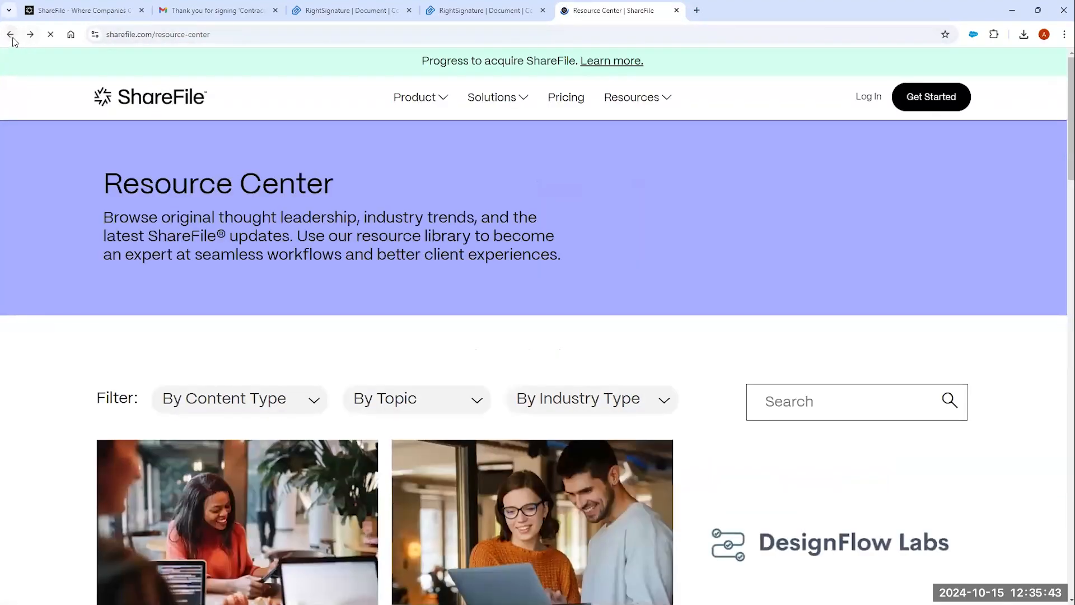
pyautogui.click(10, 36)
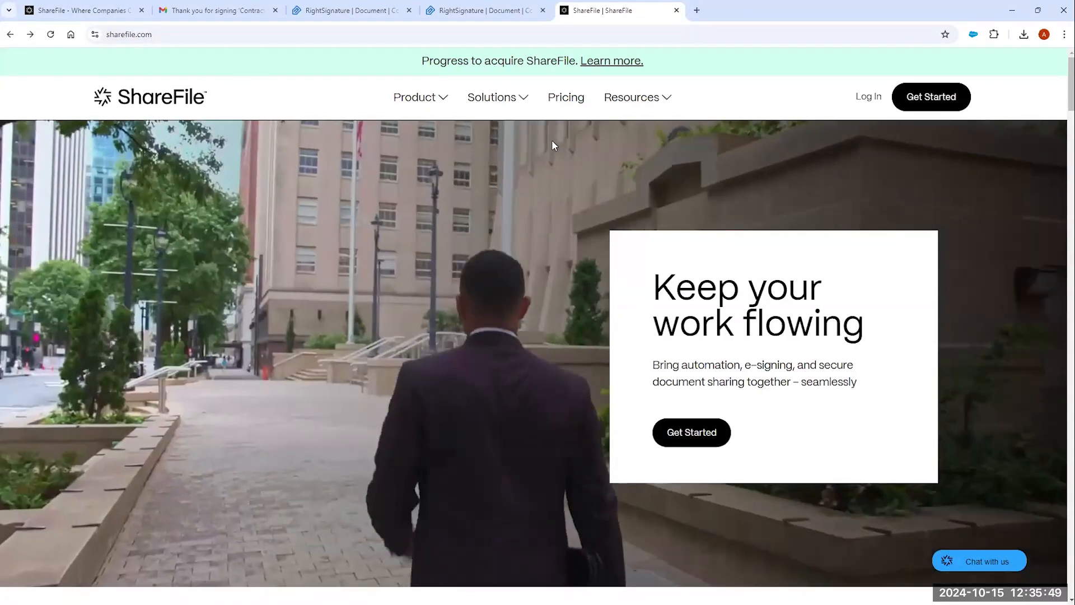
pyautogui.moveTo(668, 102)
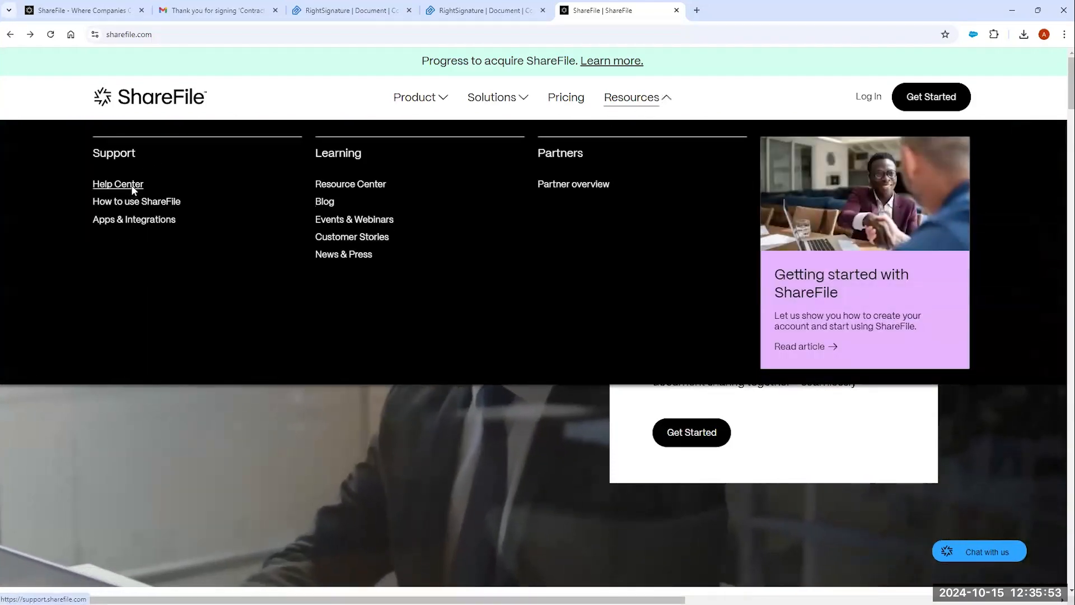
pyautogui.click(133, 189)
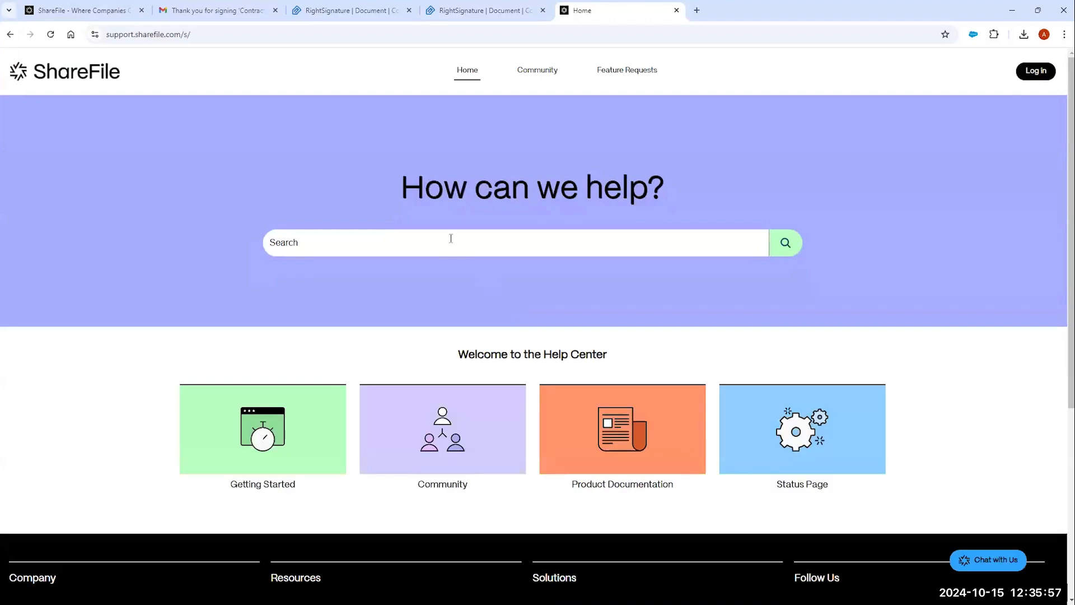
pyautogui.click(451, 239)
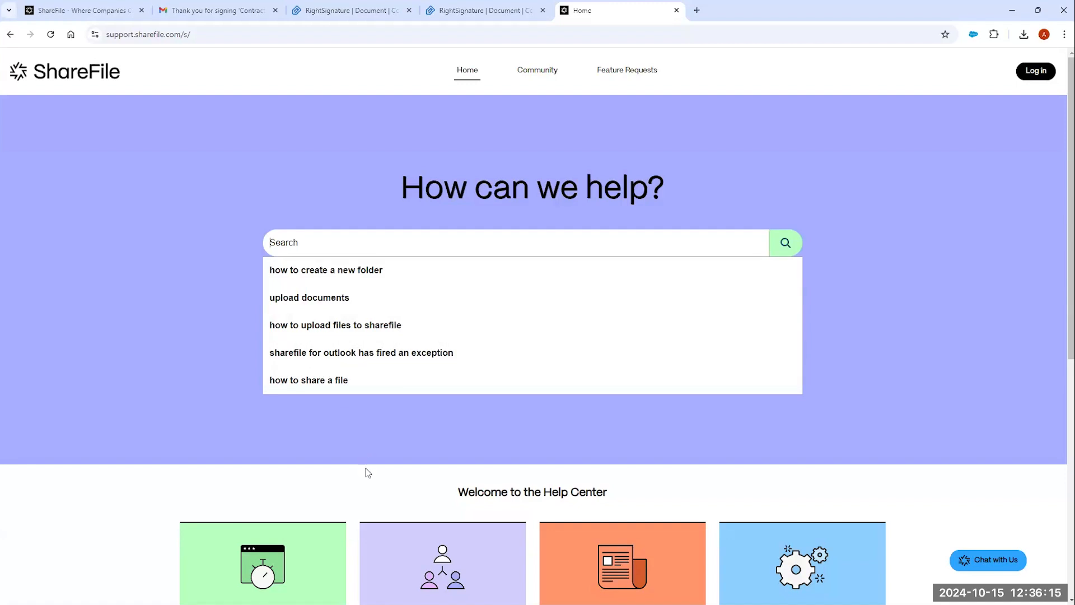
pyautogui.scroll(-2, 375, 465)
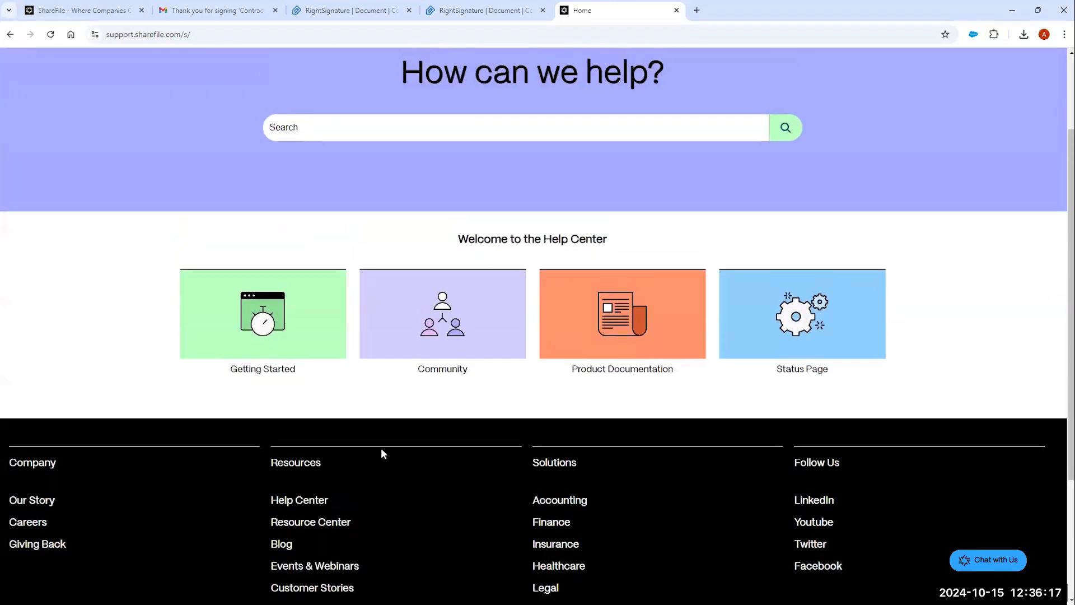
pyautogui.scroll(2, 381, 448)
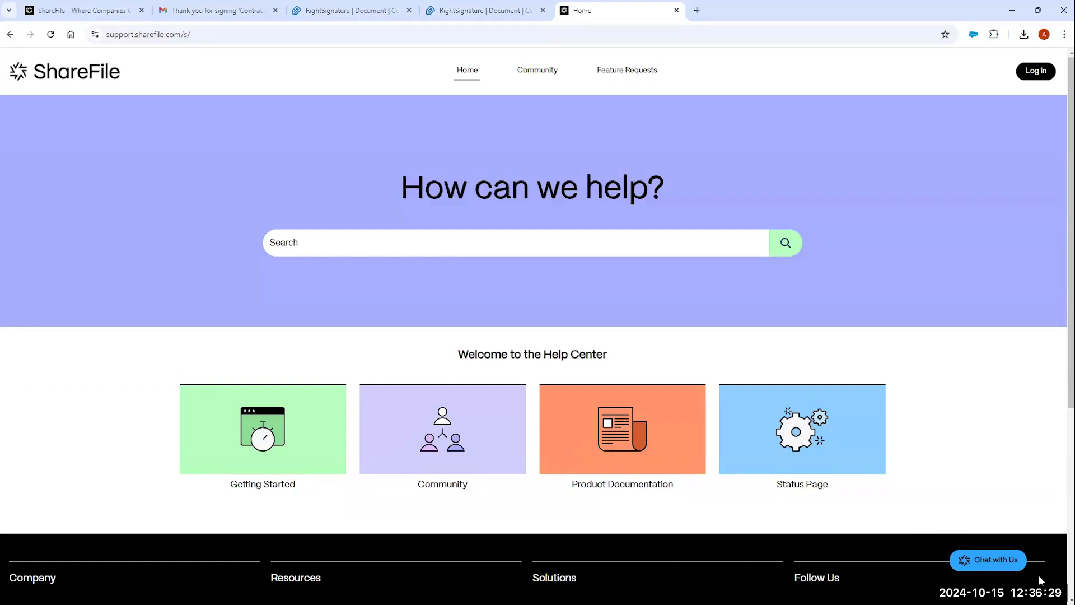
# Start a support chat choosing Technical support, then 'Something else', and return to the ShareFile signature requests.
pyautogui.click(1000, 563)
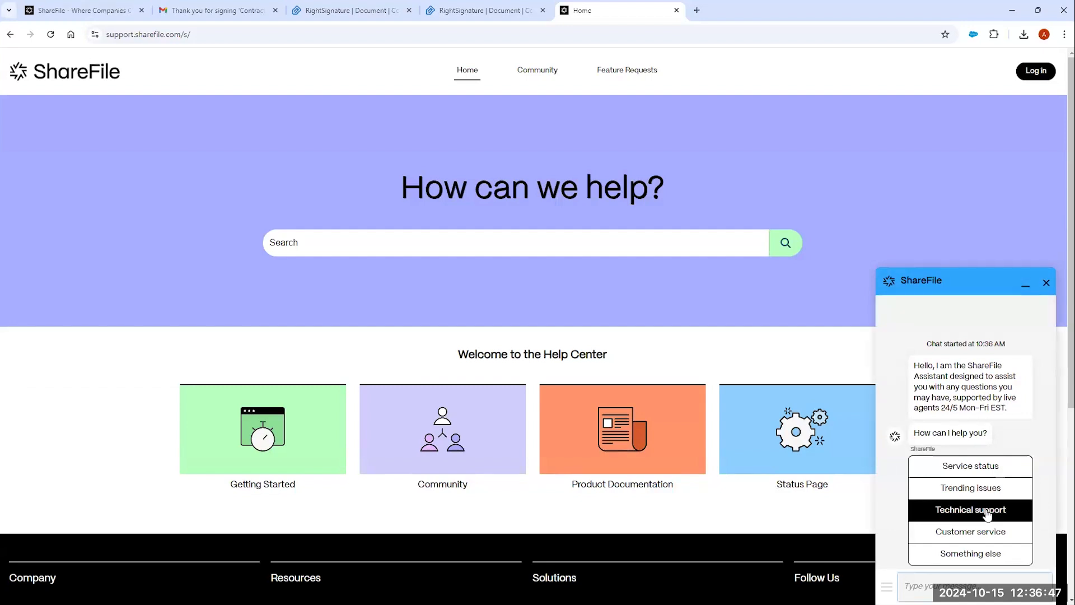
pyautogui.click(987, 514)
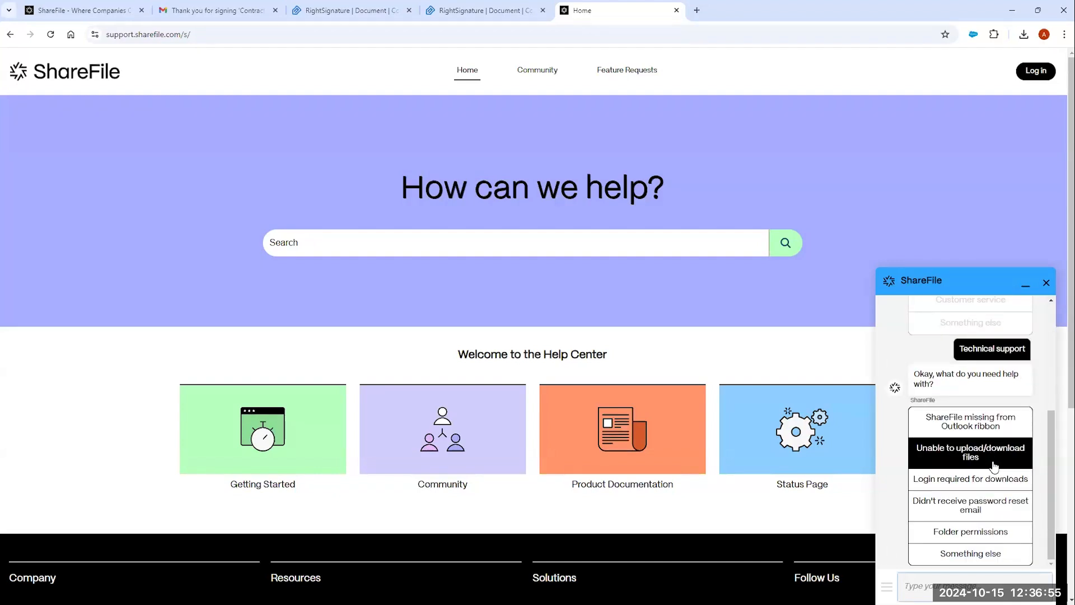
pyautogui.click(988, 554)
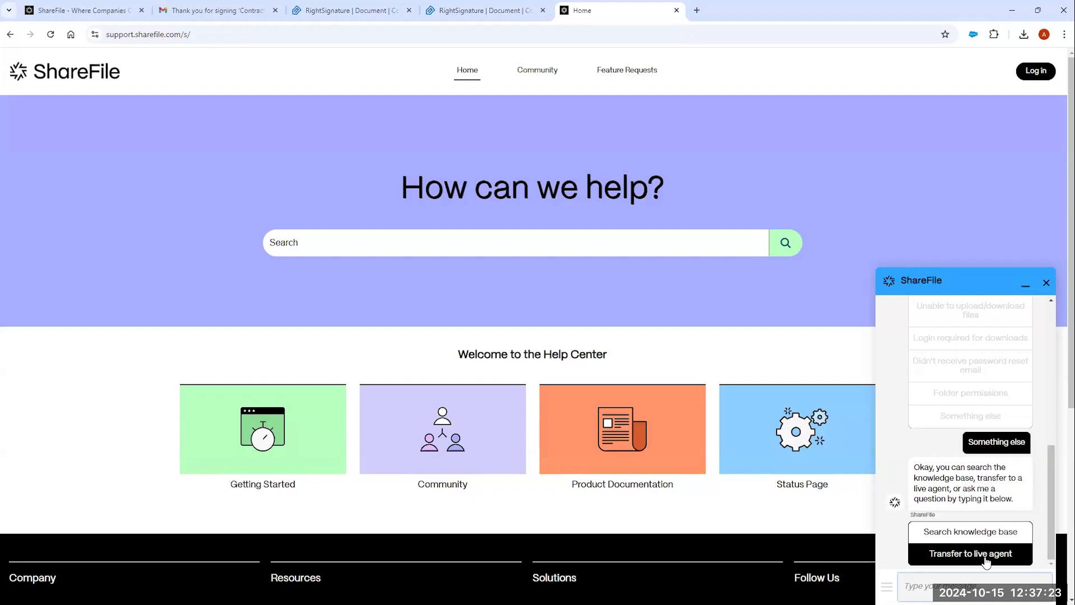
pyautogui.click(81, 8)
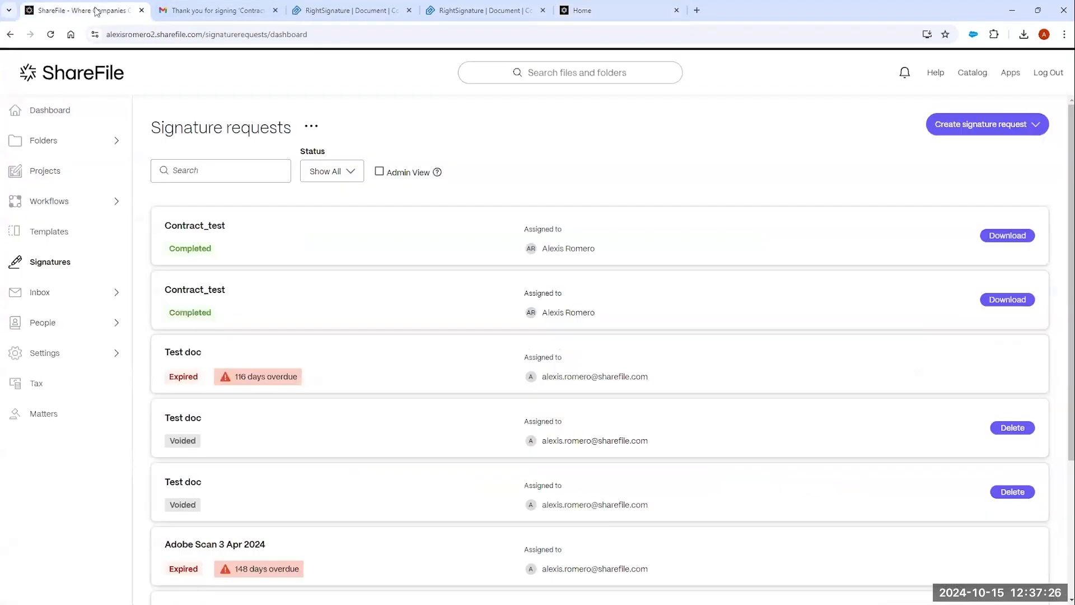
# On the ShareFile Dashboard, browse the Resource Center's What's New announcements, then close the panel.
pyautogui.click(68, 111)
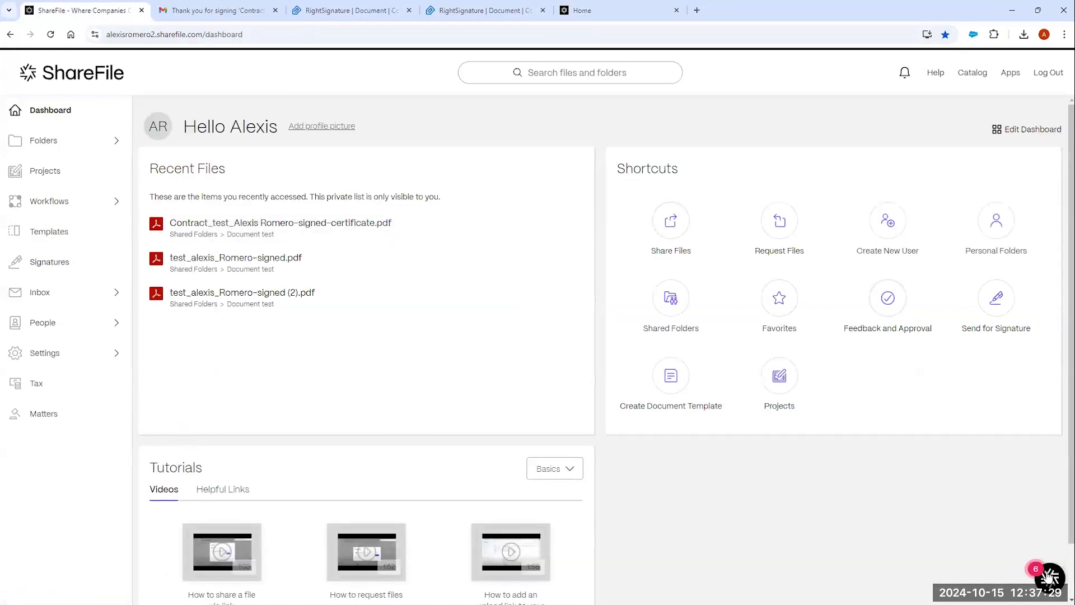
pyautogui.click(1049, 577)
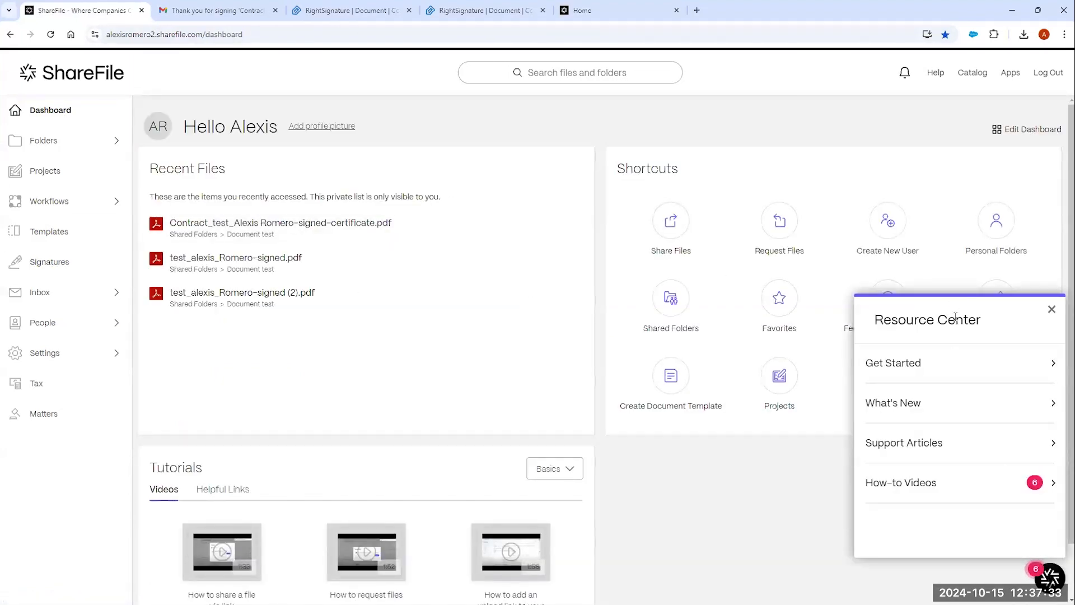
pyautogui.click(909, 404)
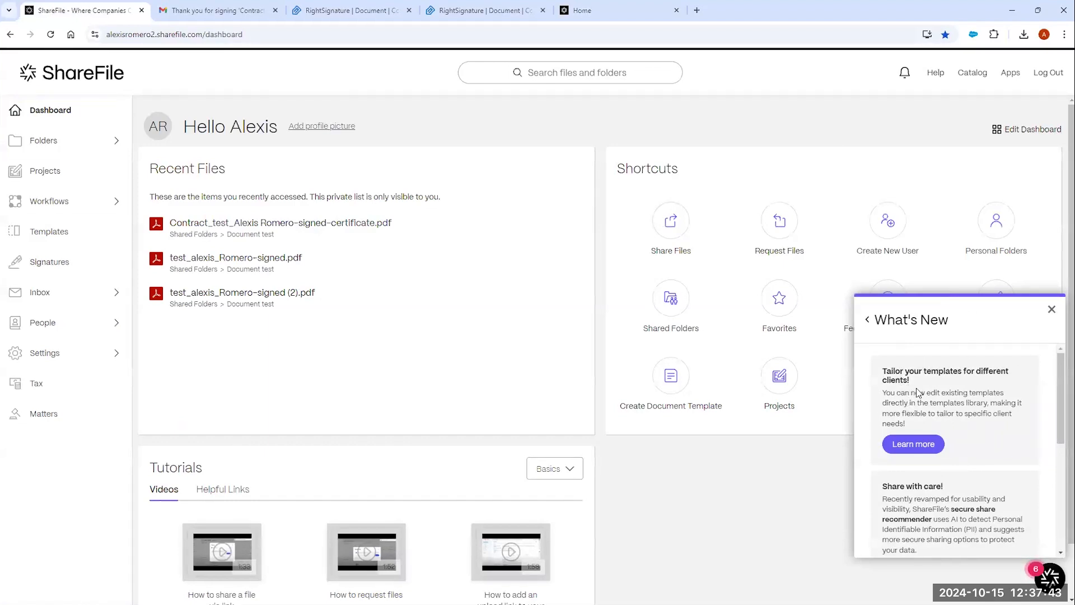
pyautogui.scroll(-2, 922, 395)
pyautogui.scroll(-3, 935, 409)
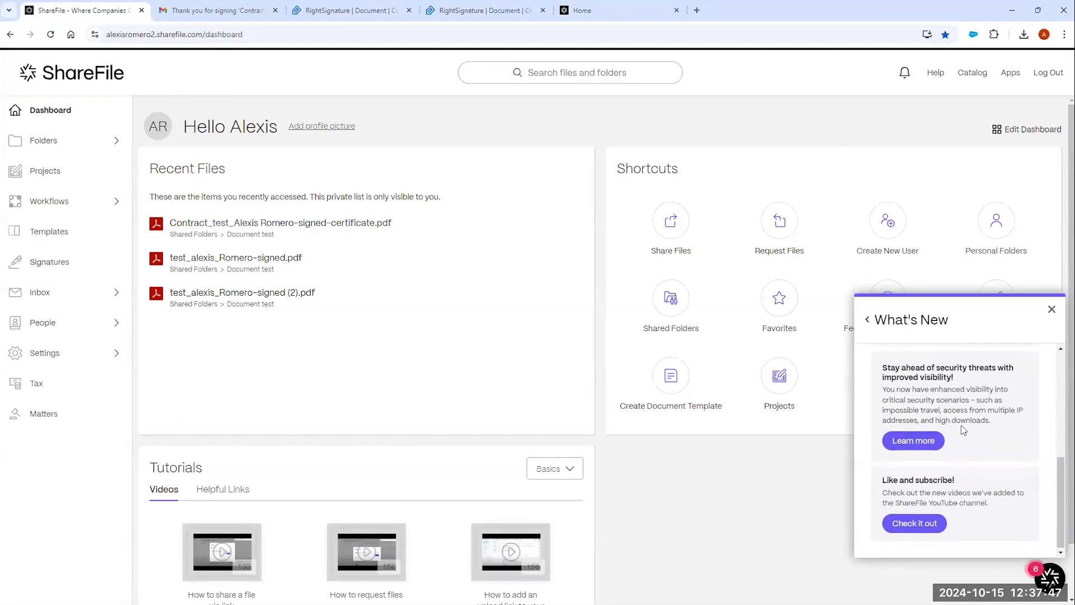
pyautogui.scroll(5, 959, 430)
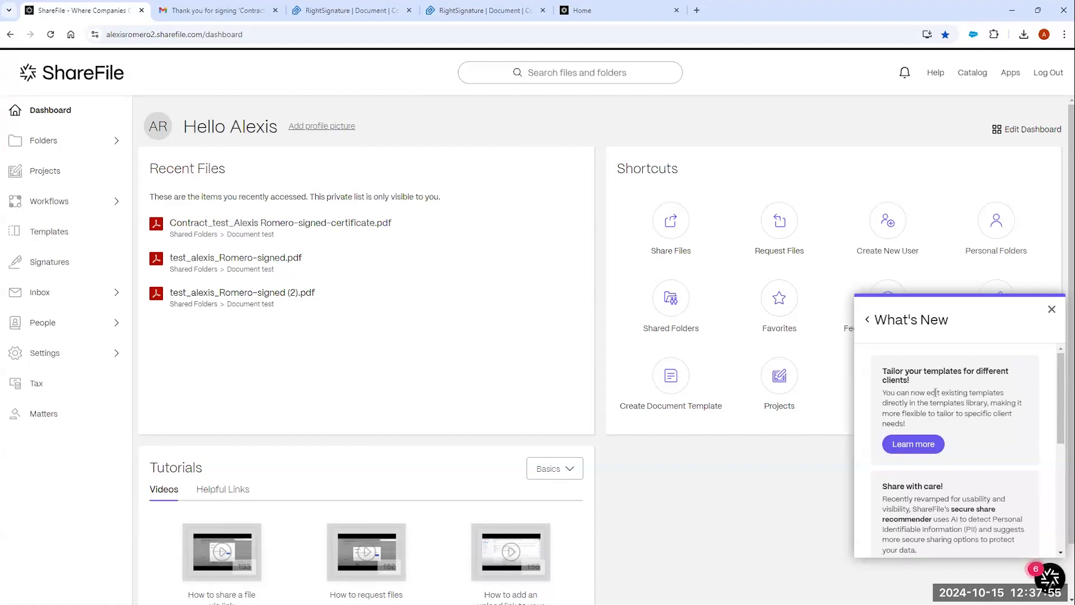
pyautogui.click(1051, 311)
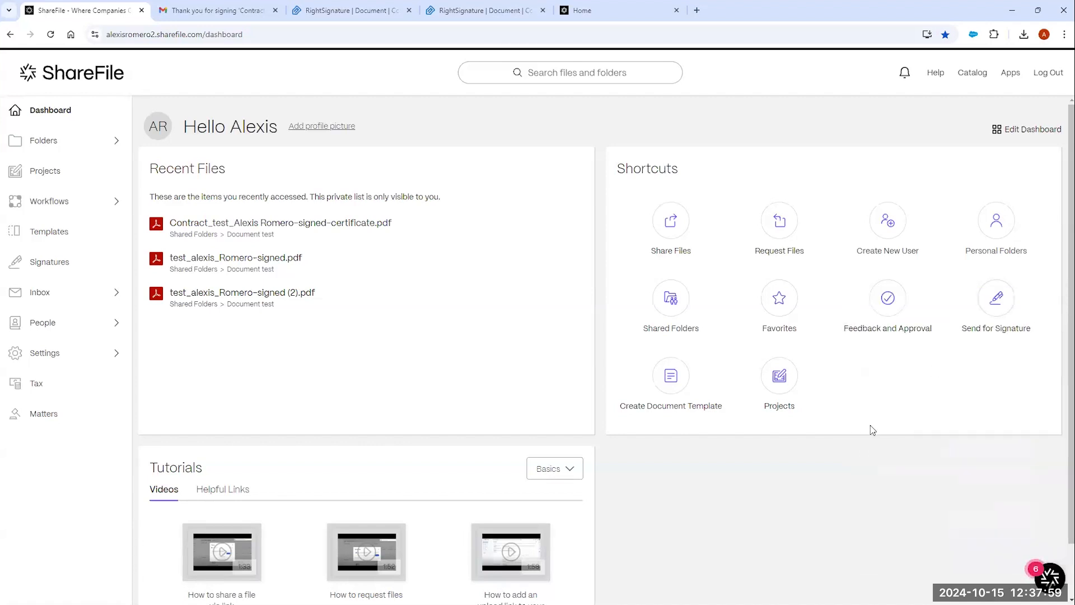